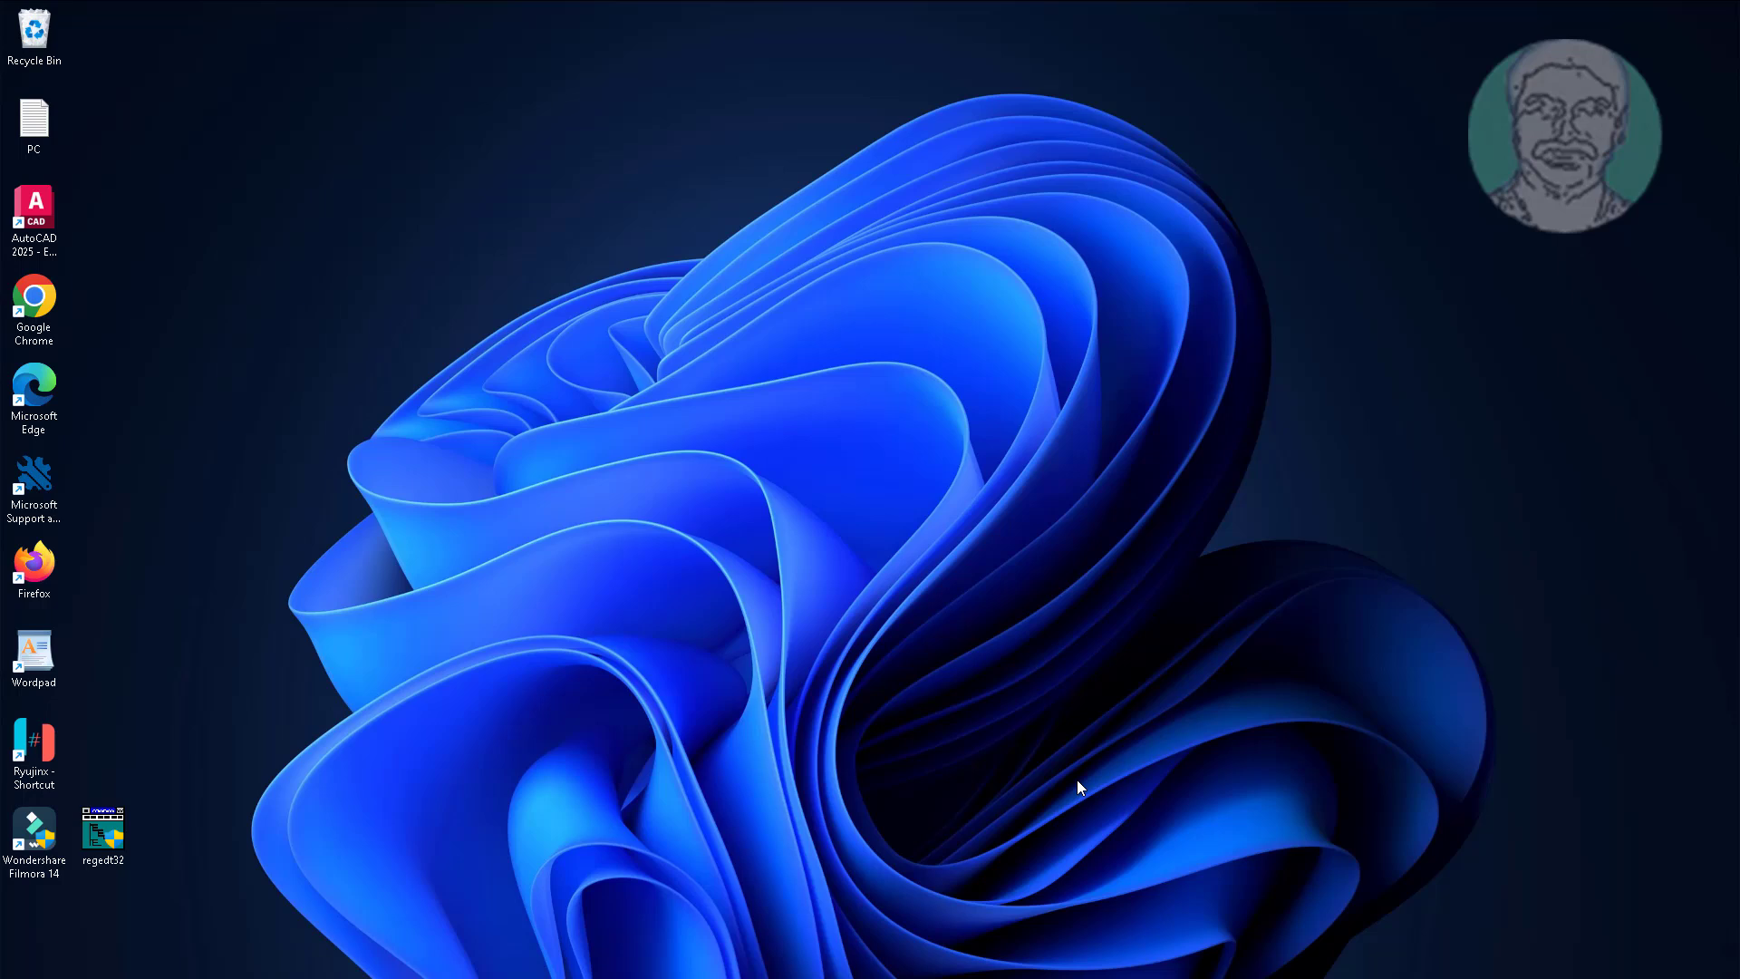
- In Windows Settings, turn off automatic hiding of the taskbar under the taskbar behaviours in Personalisation
key(super+i)
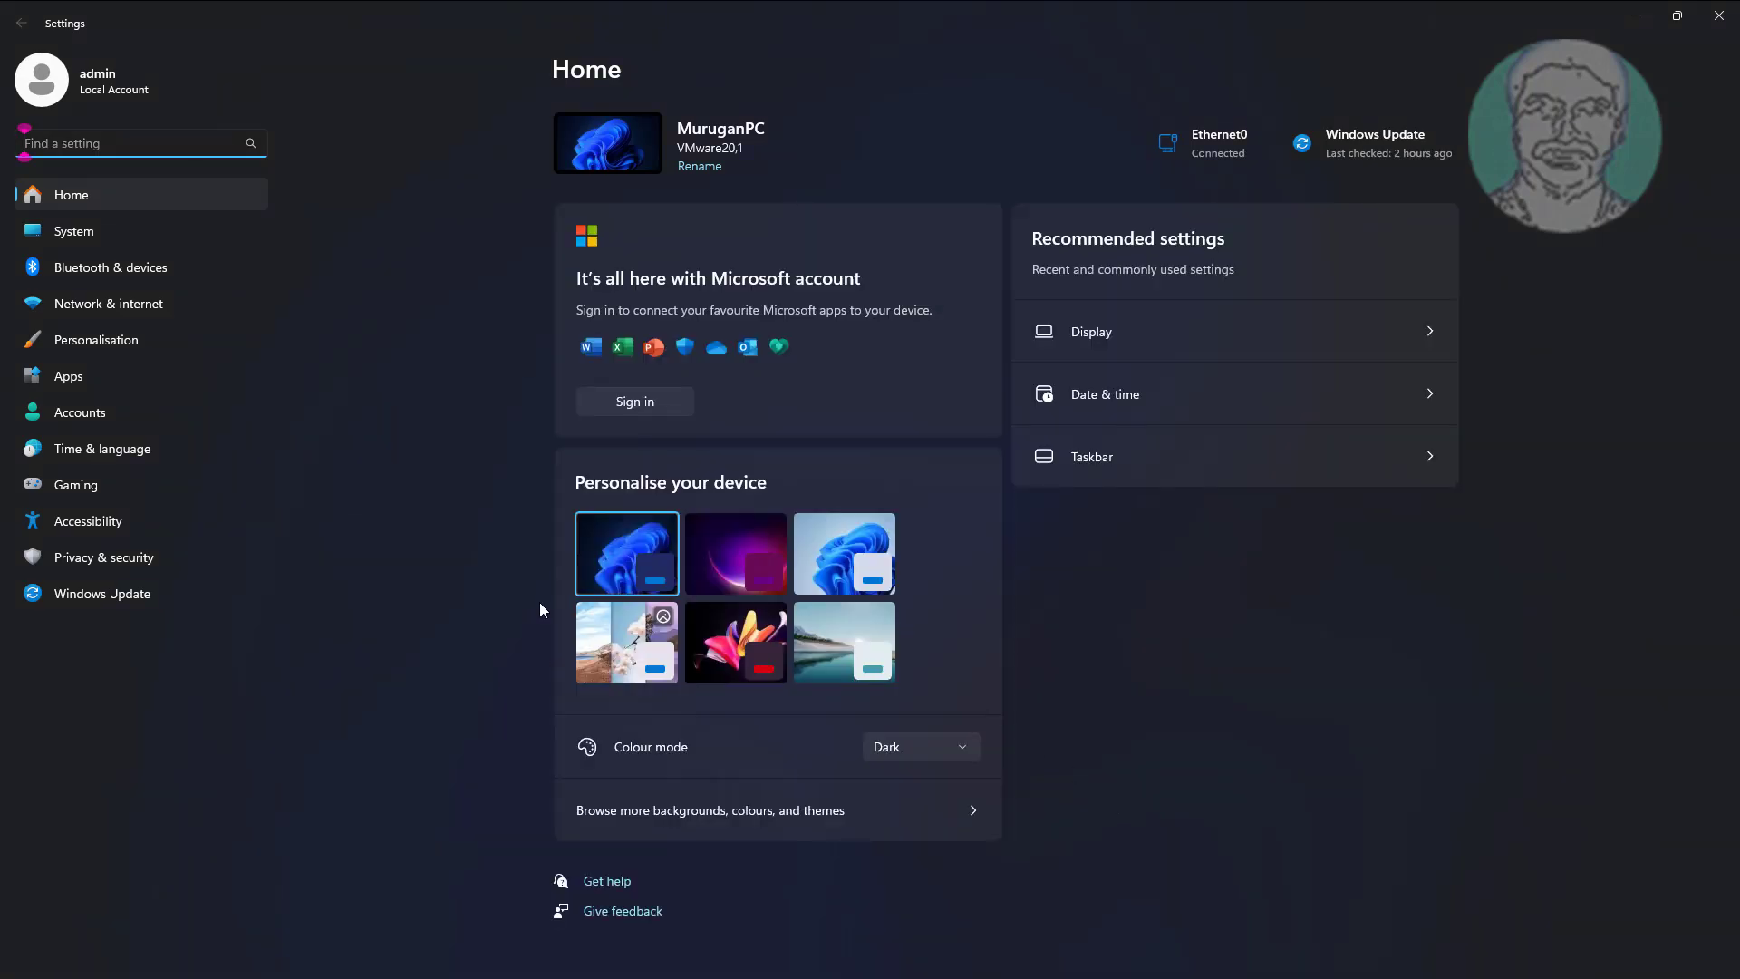
click(152, 339)
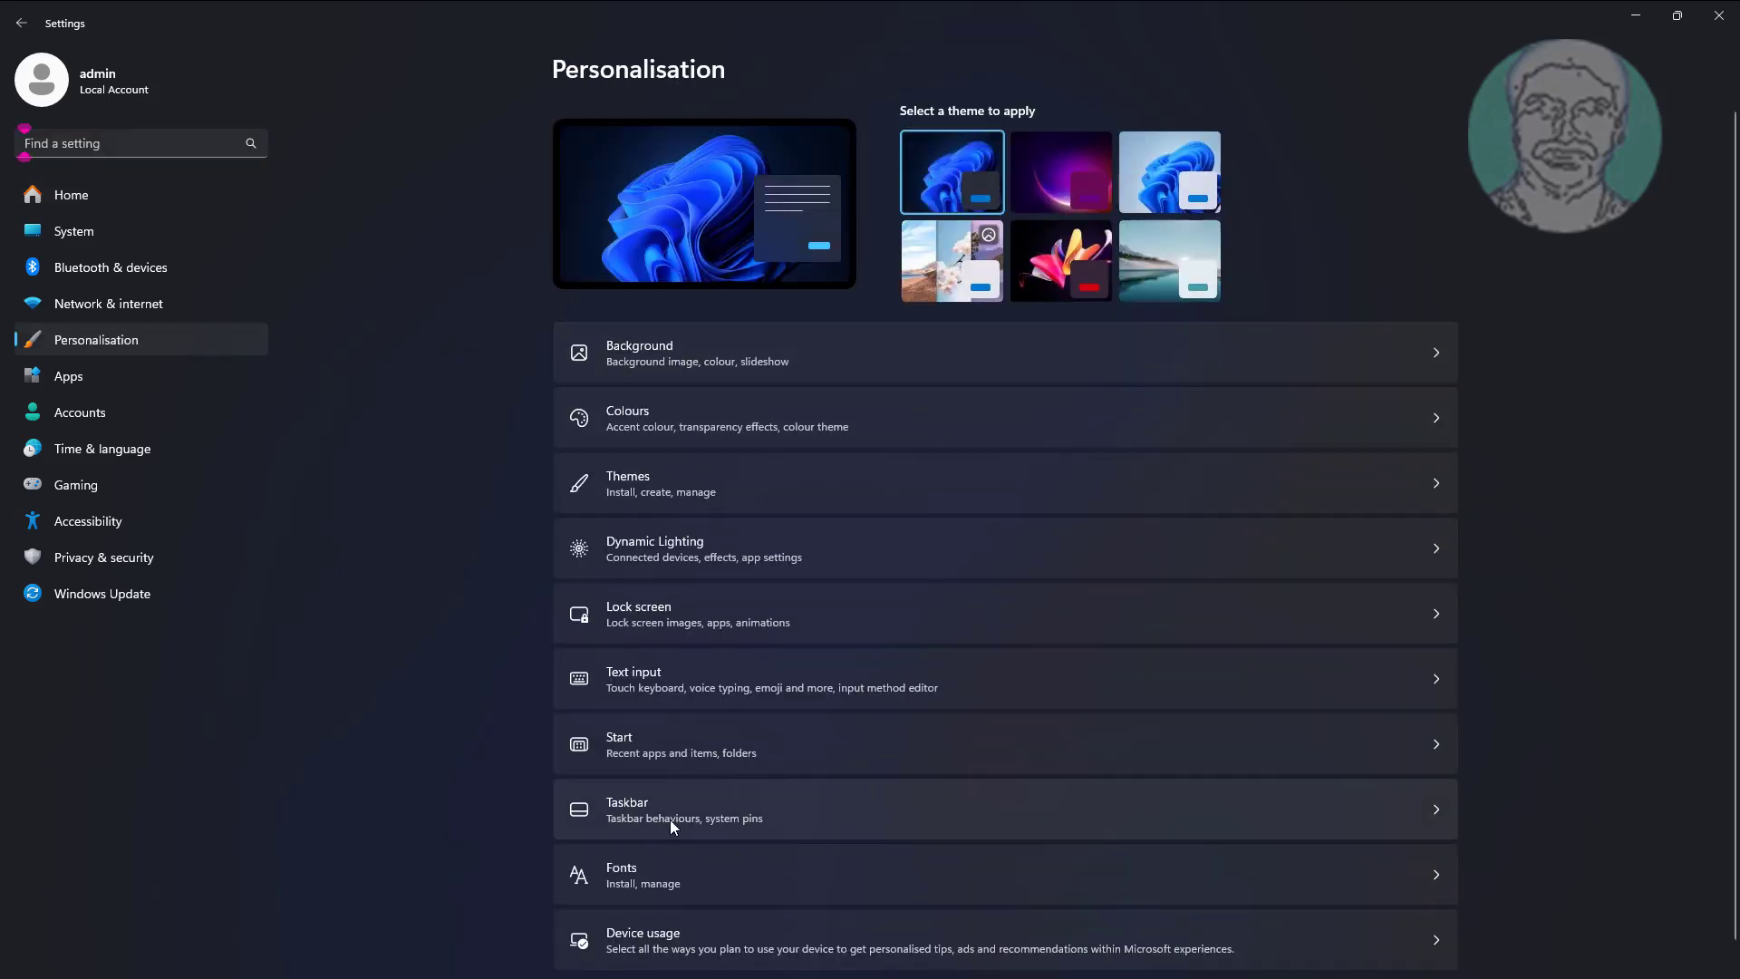
click(736, 819)
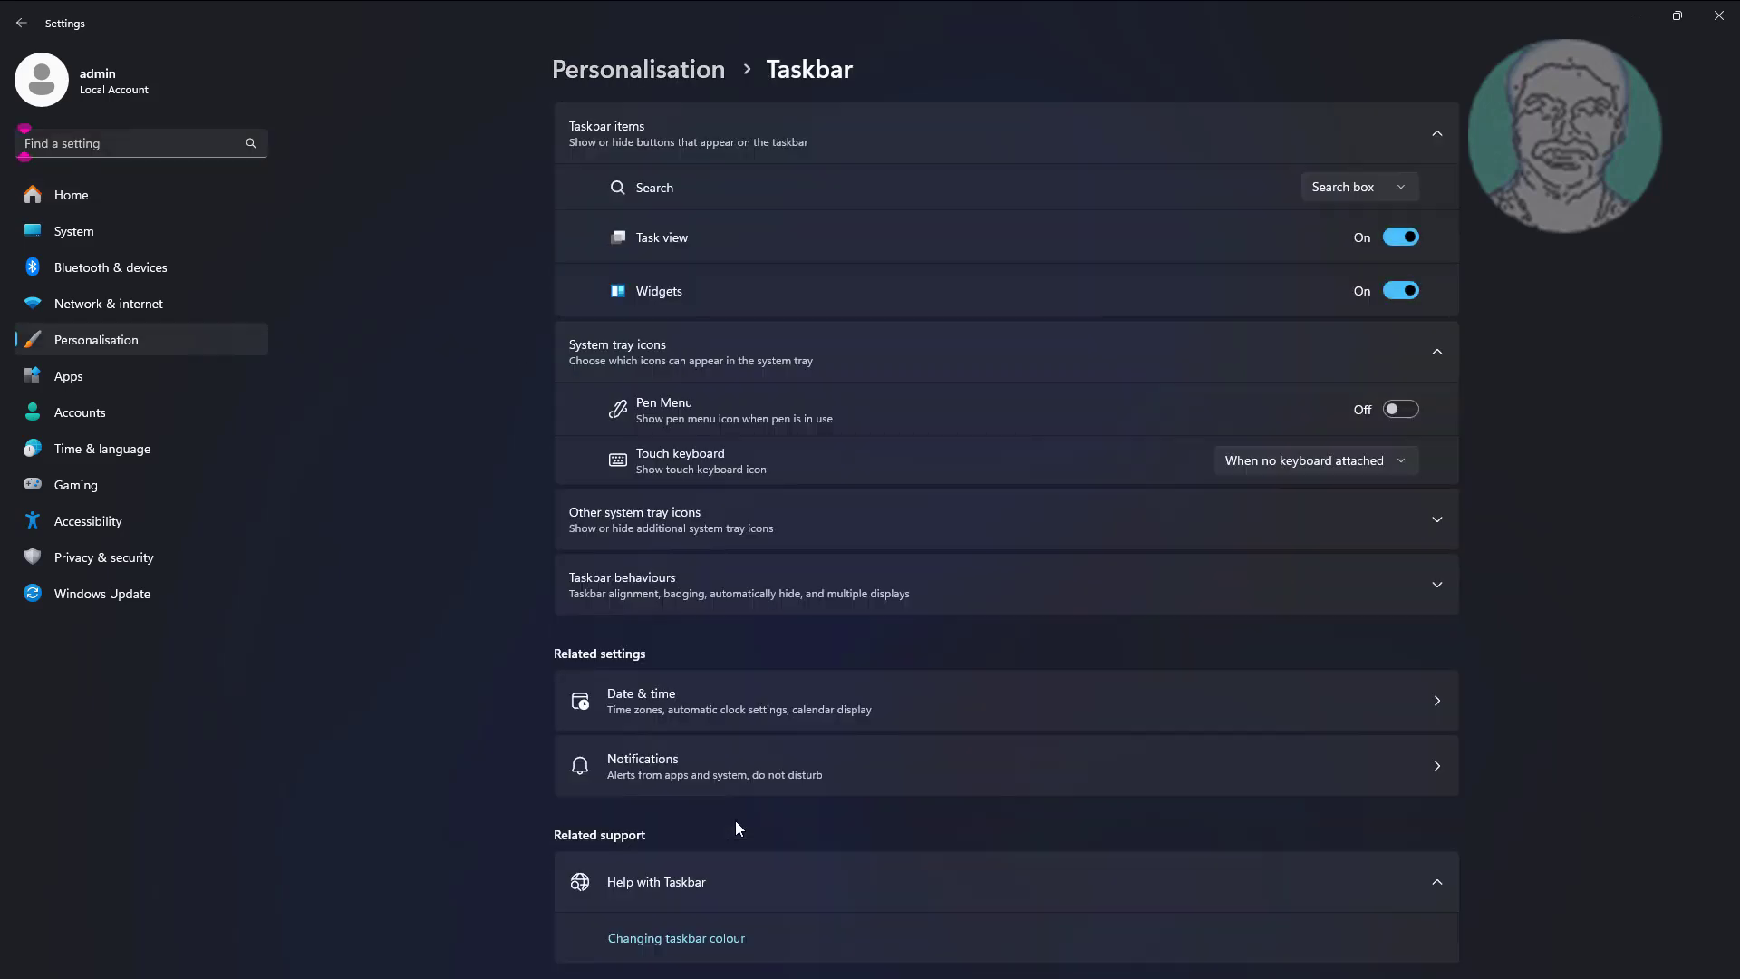
click(734, 593)
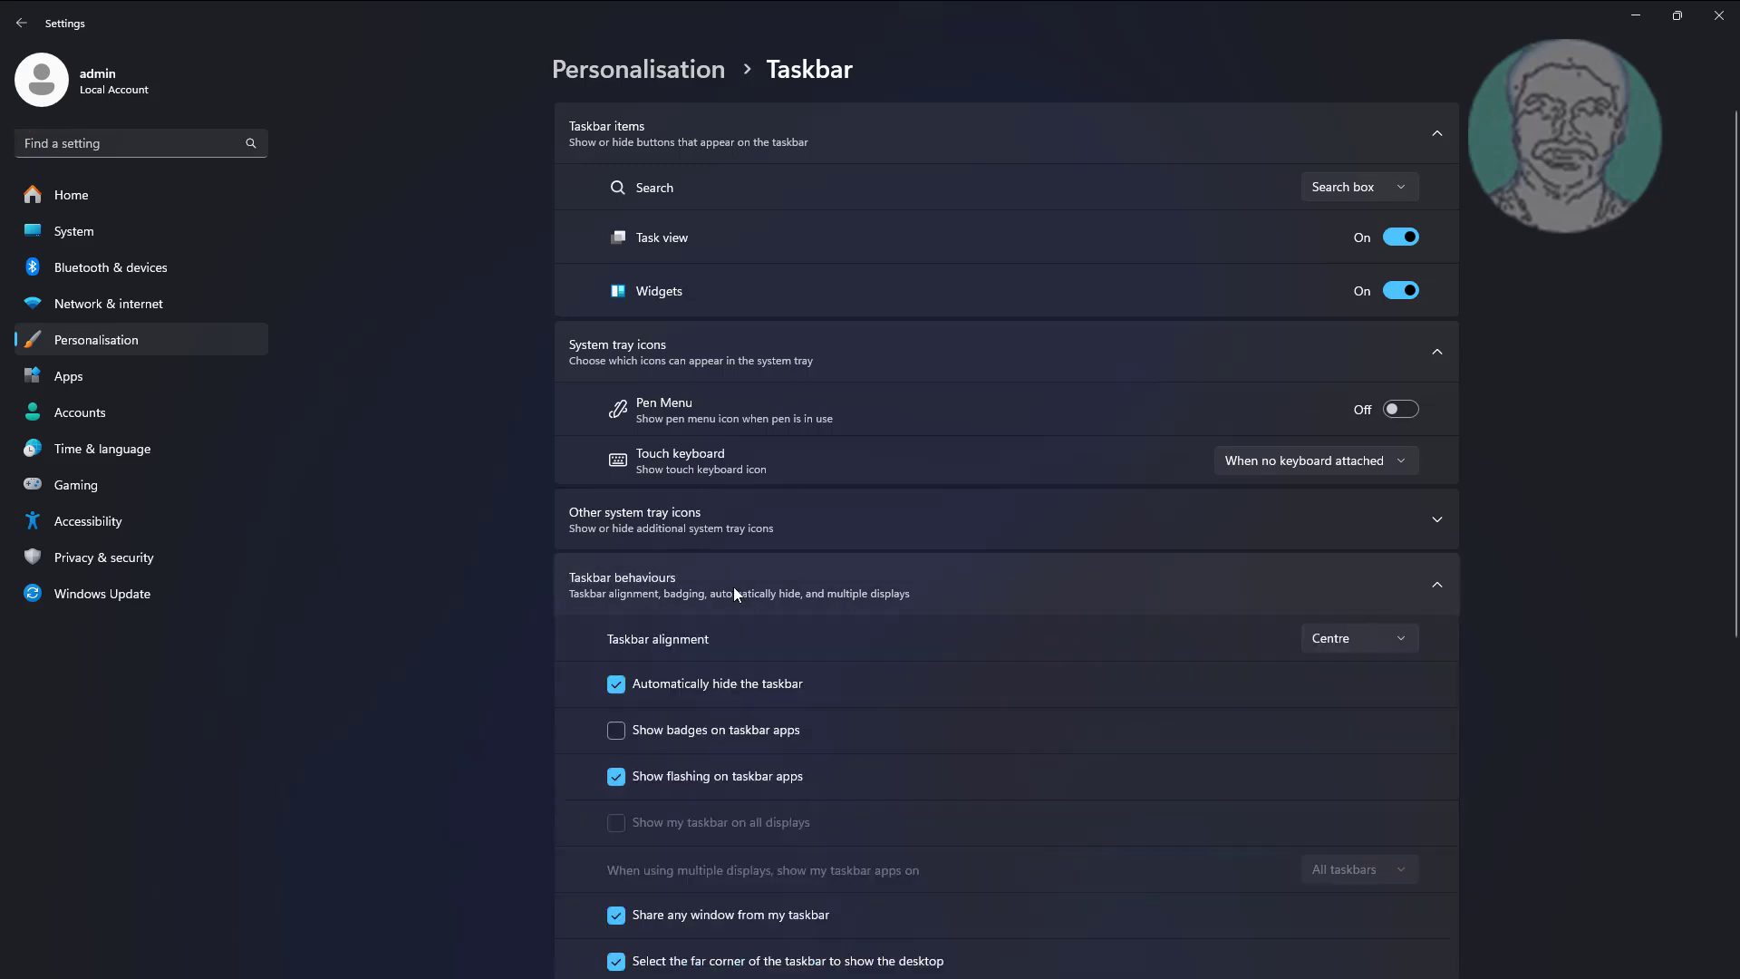
click(620, 685)
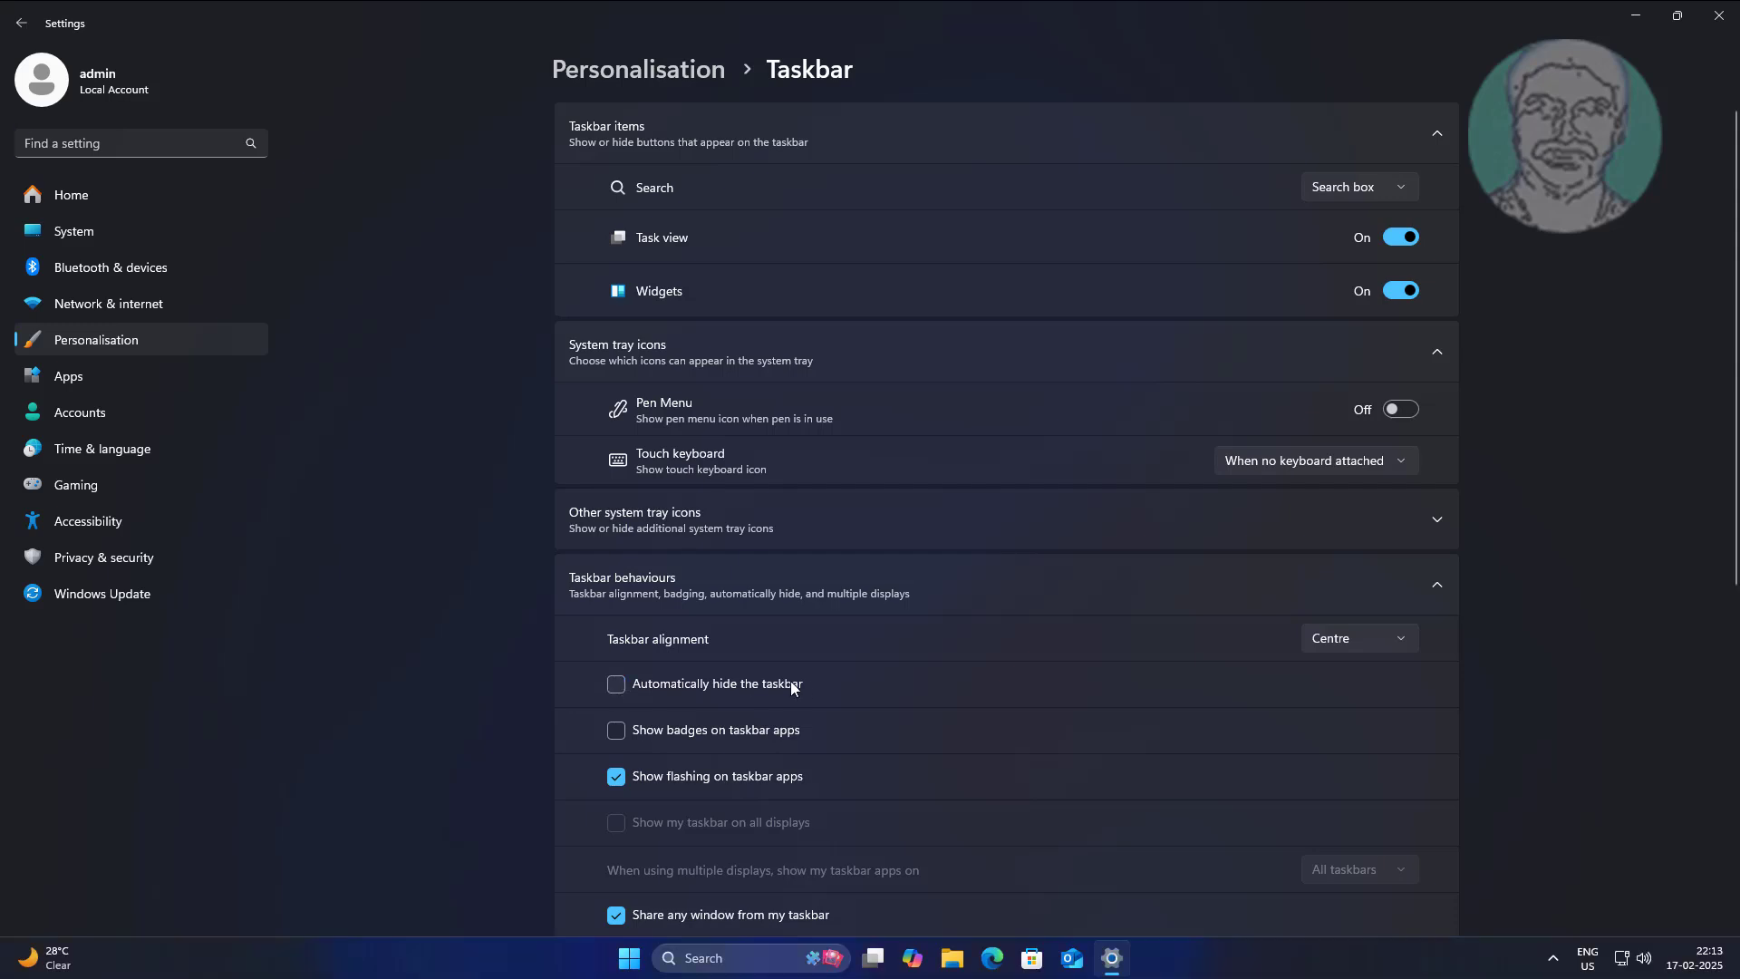
- Choose Centre as the taskbar alignment and close Settings
click(1369, 639)
click(1362, 641)
click(1719, 15)
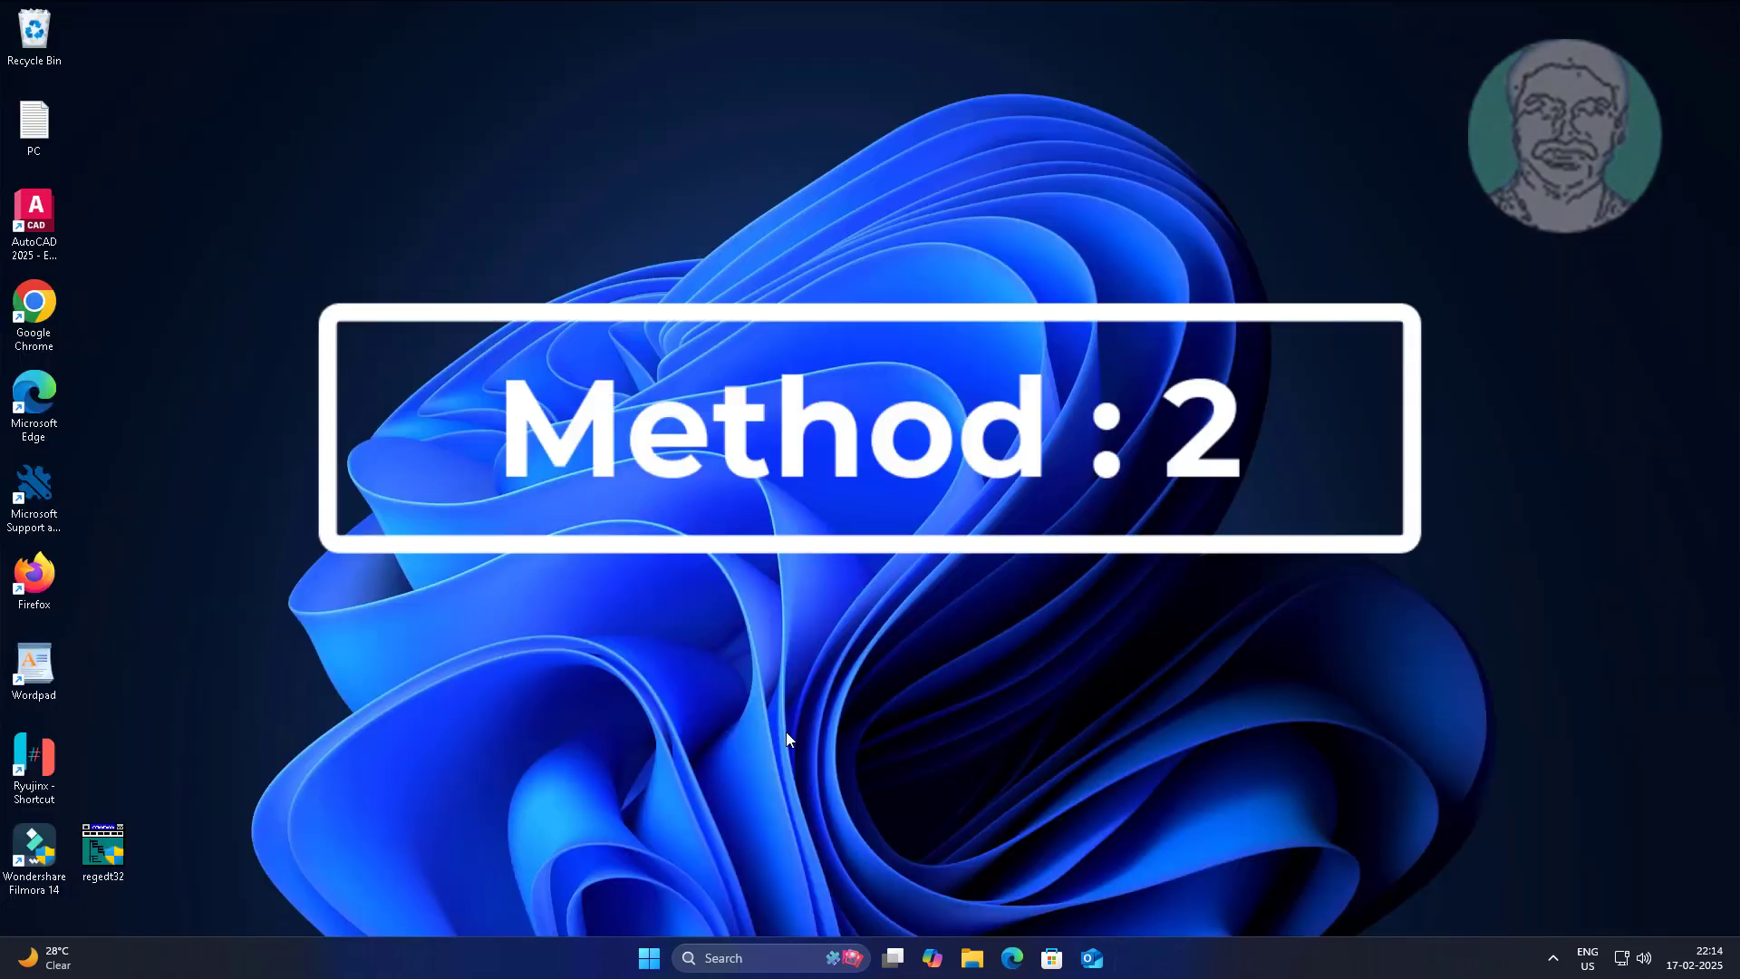
- Launch Task Manager by running the command taskmgr
key(super+r)
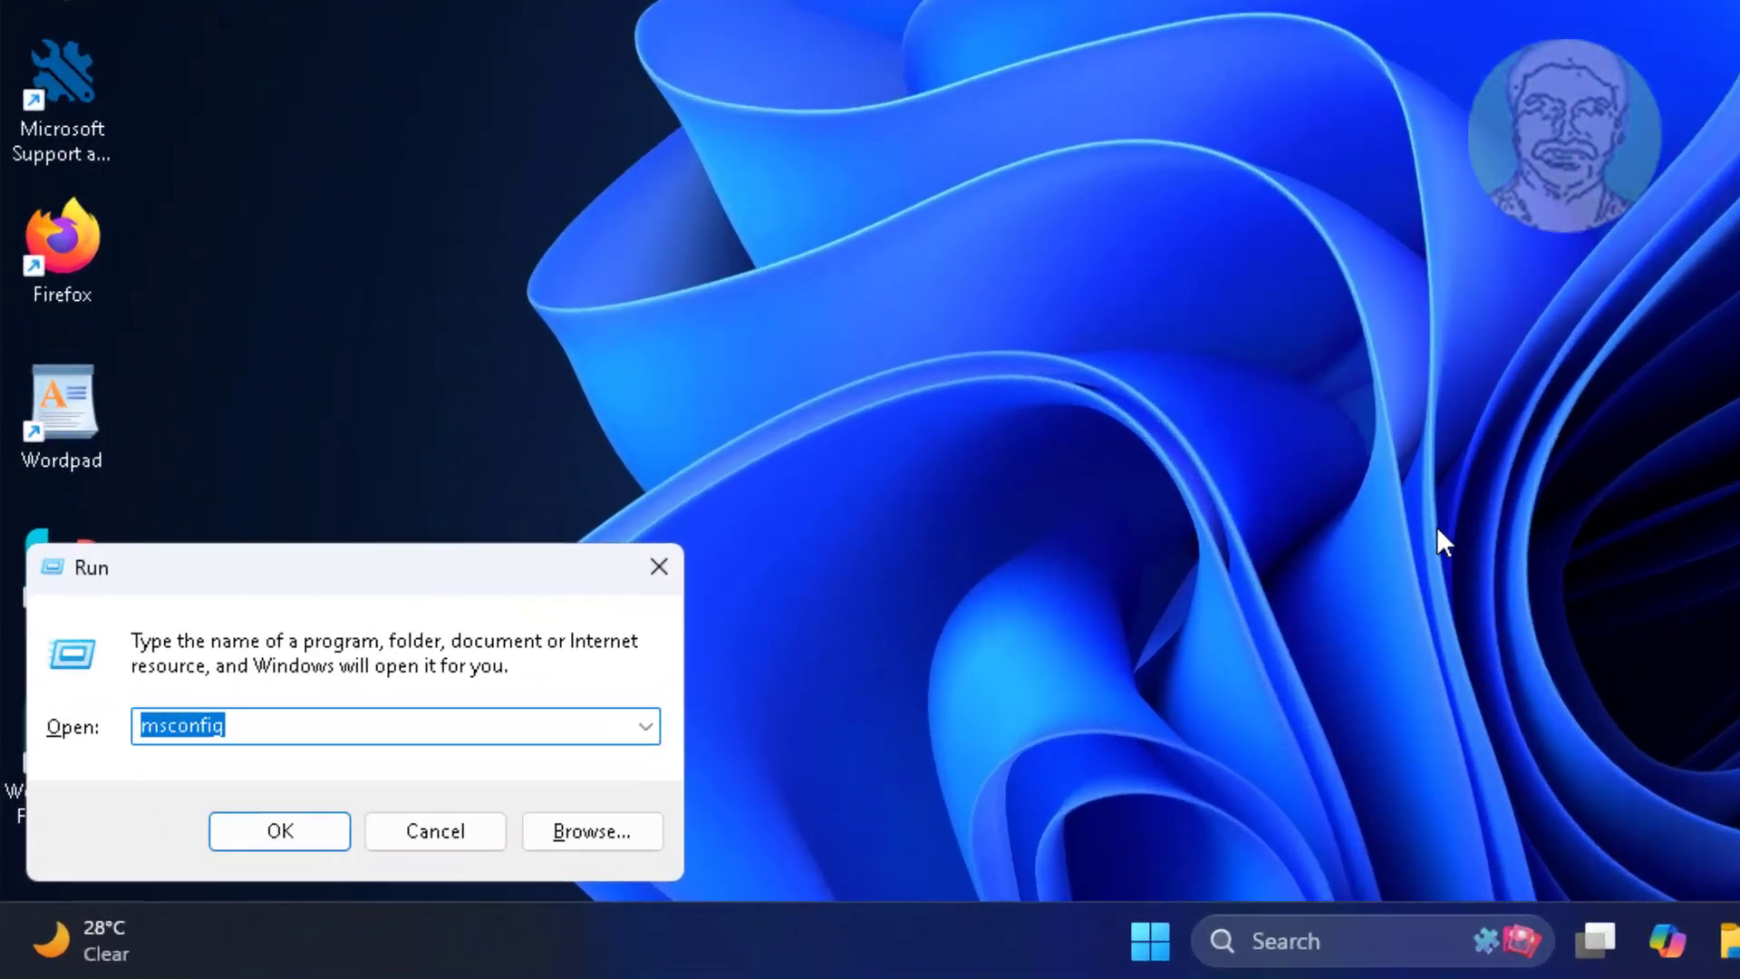
text(task)
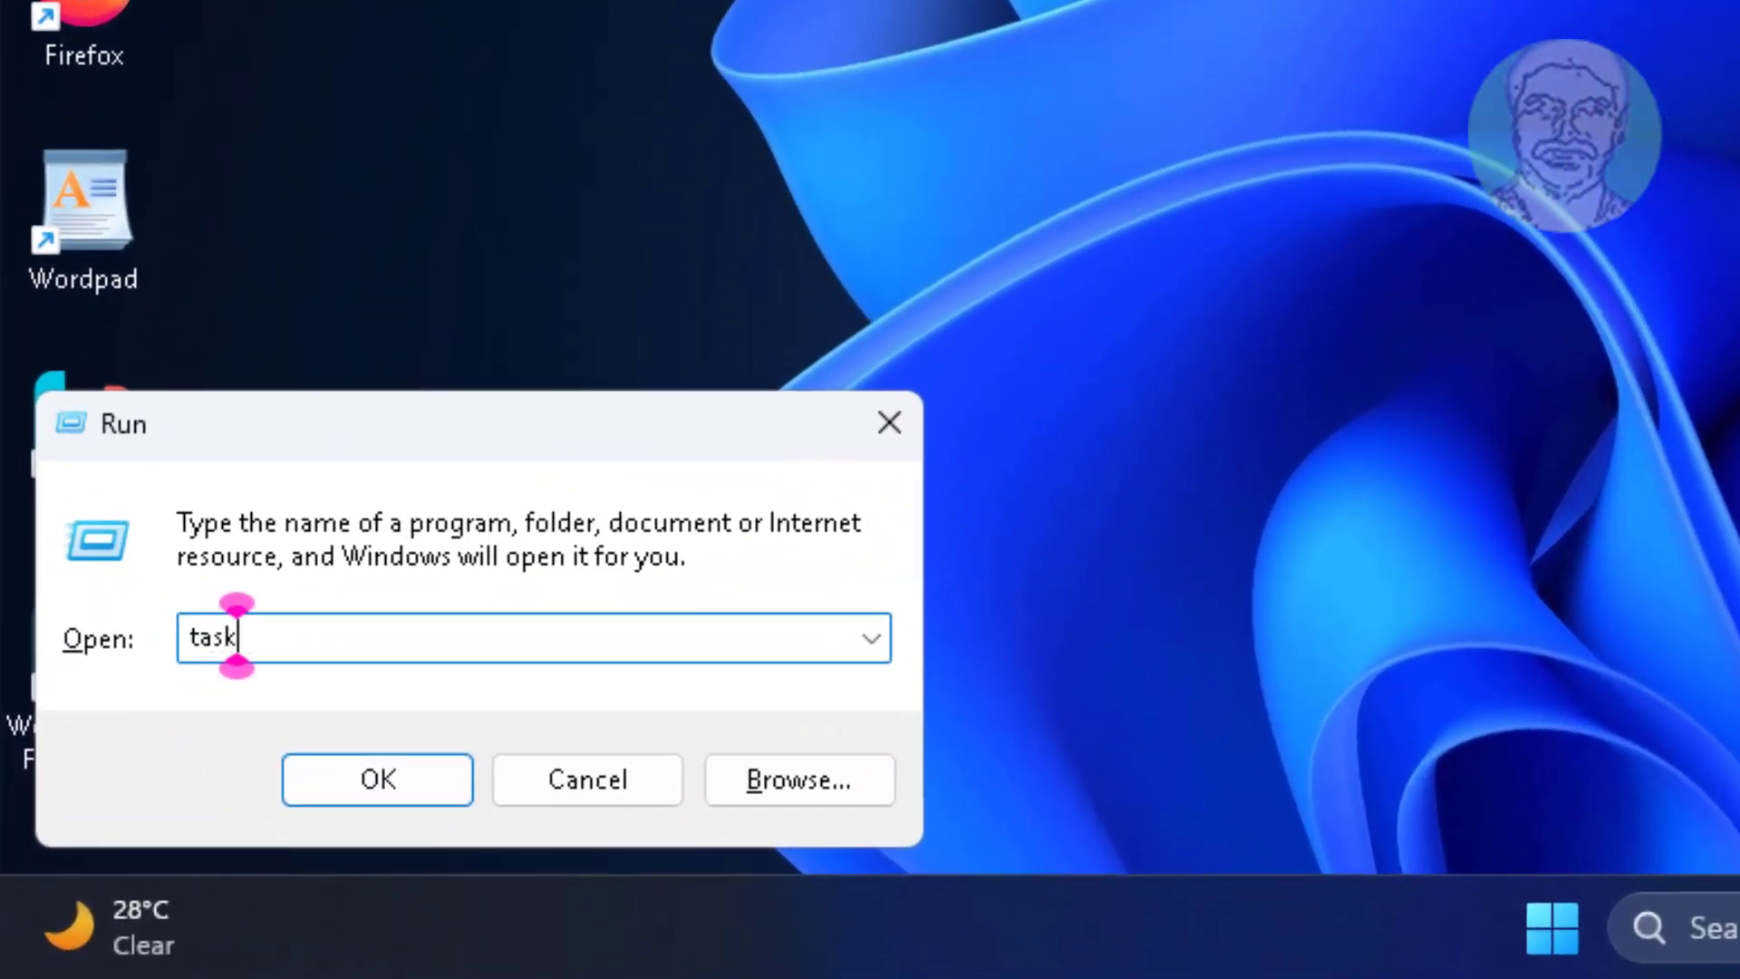
text(mgr)
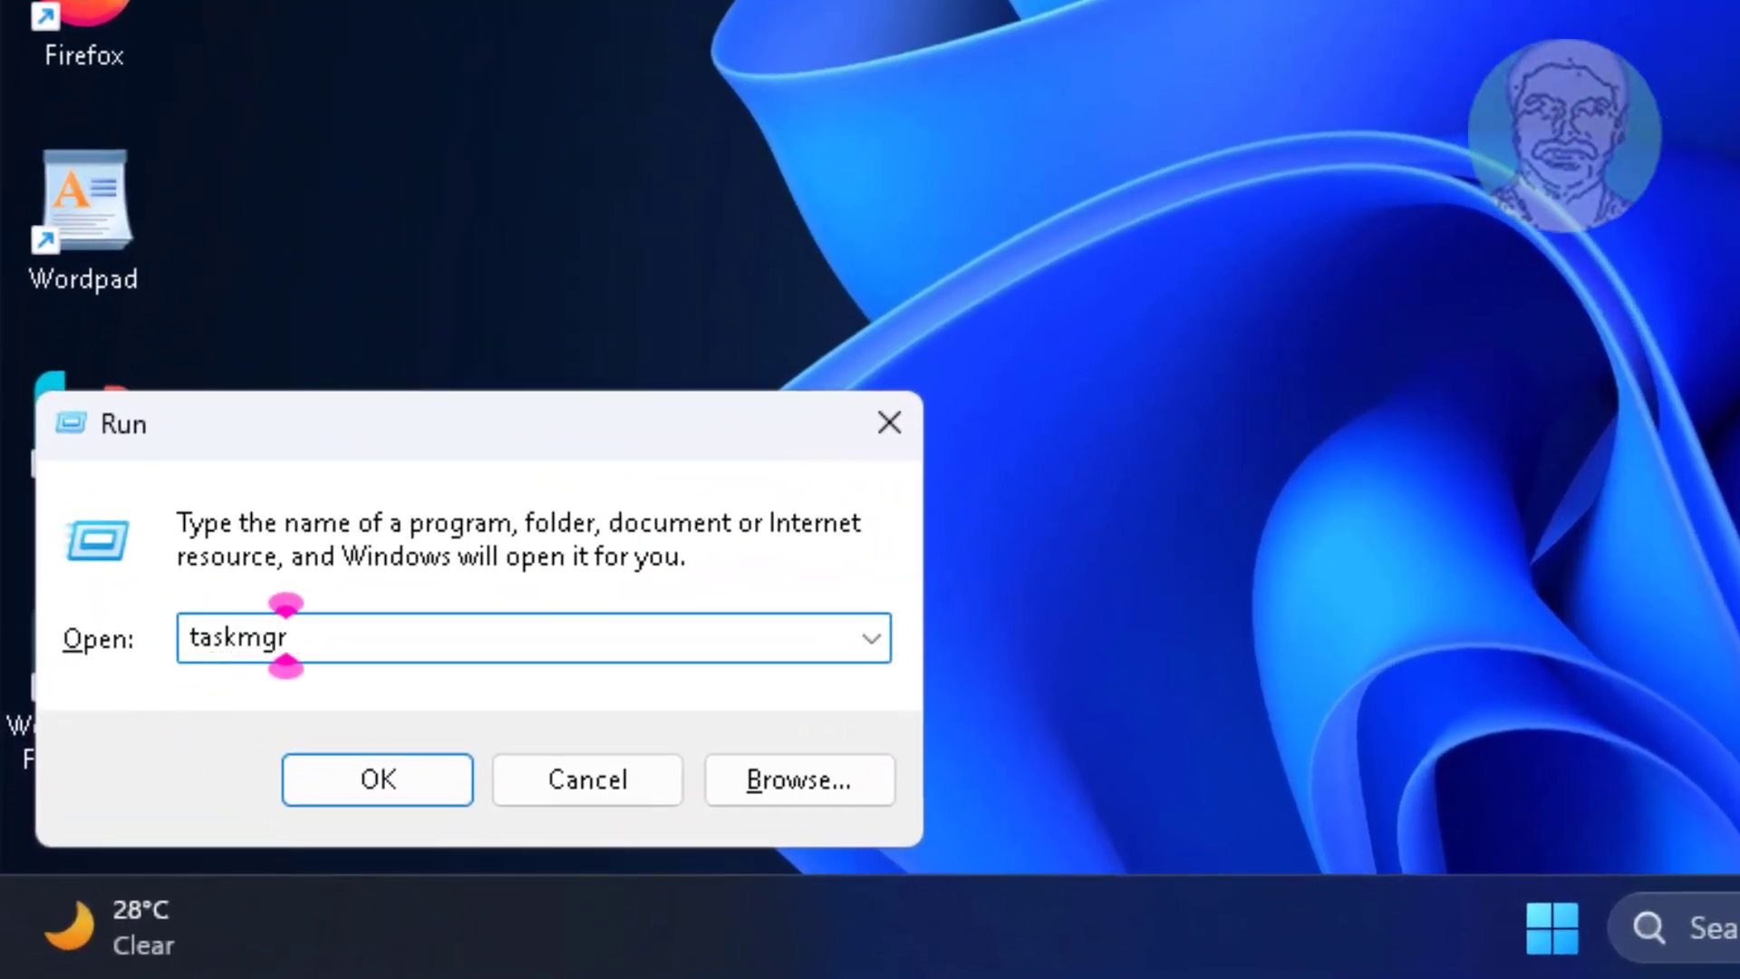
click(380, 778)
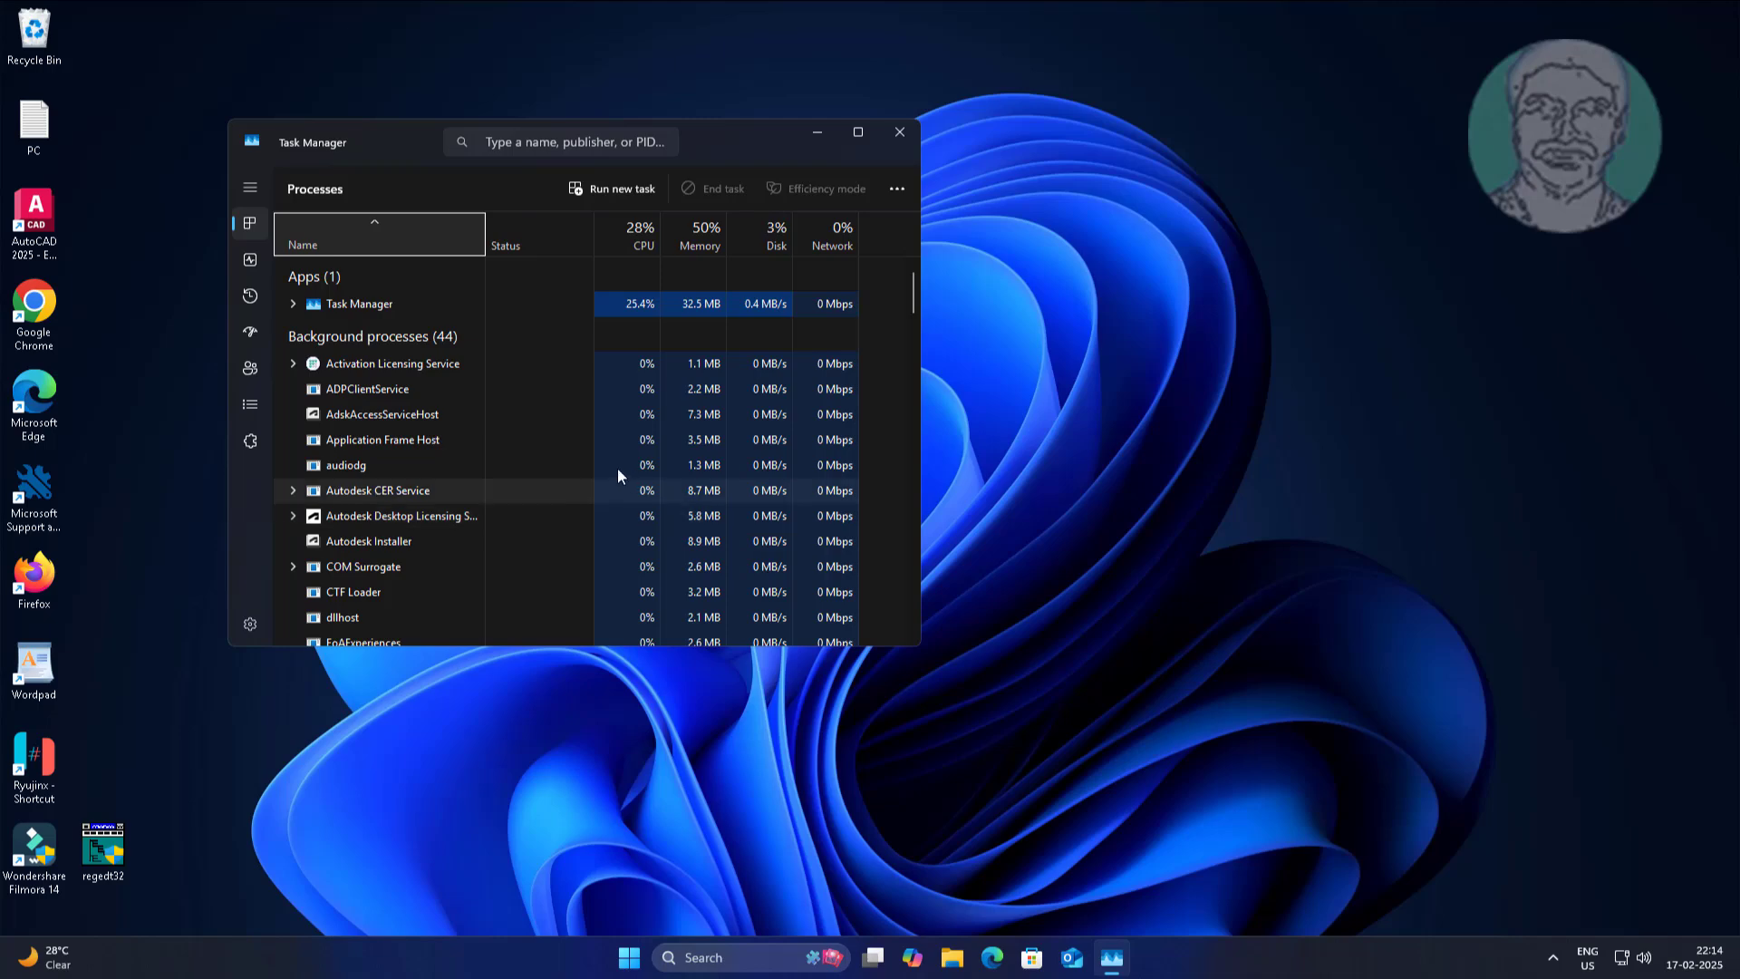
- Restart the Windows Explorer process listed under Windows processes, and close Task Manager
scroll(477, 506, down, 5)
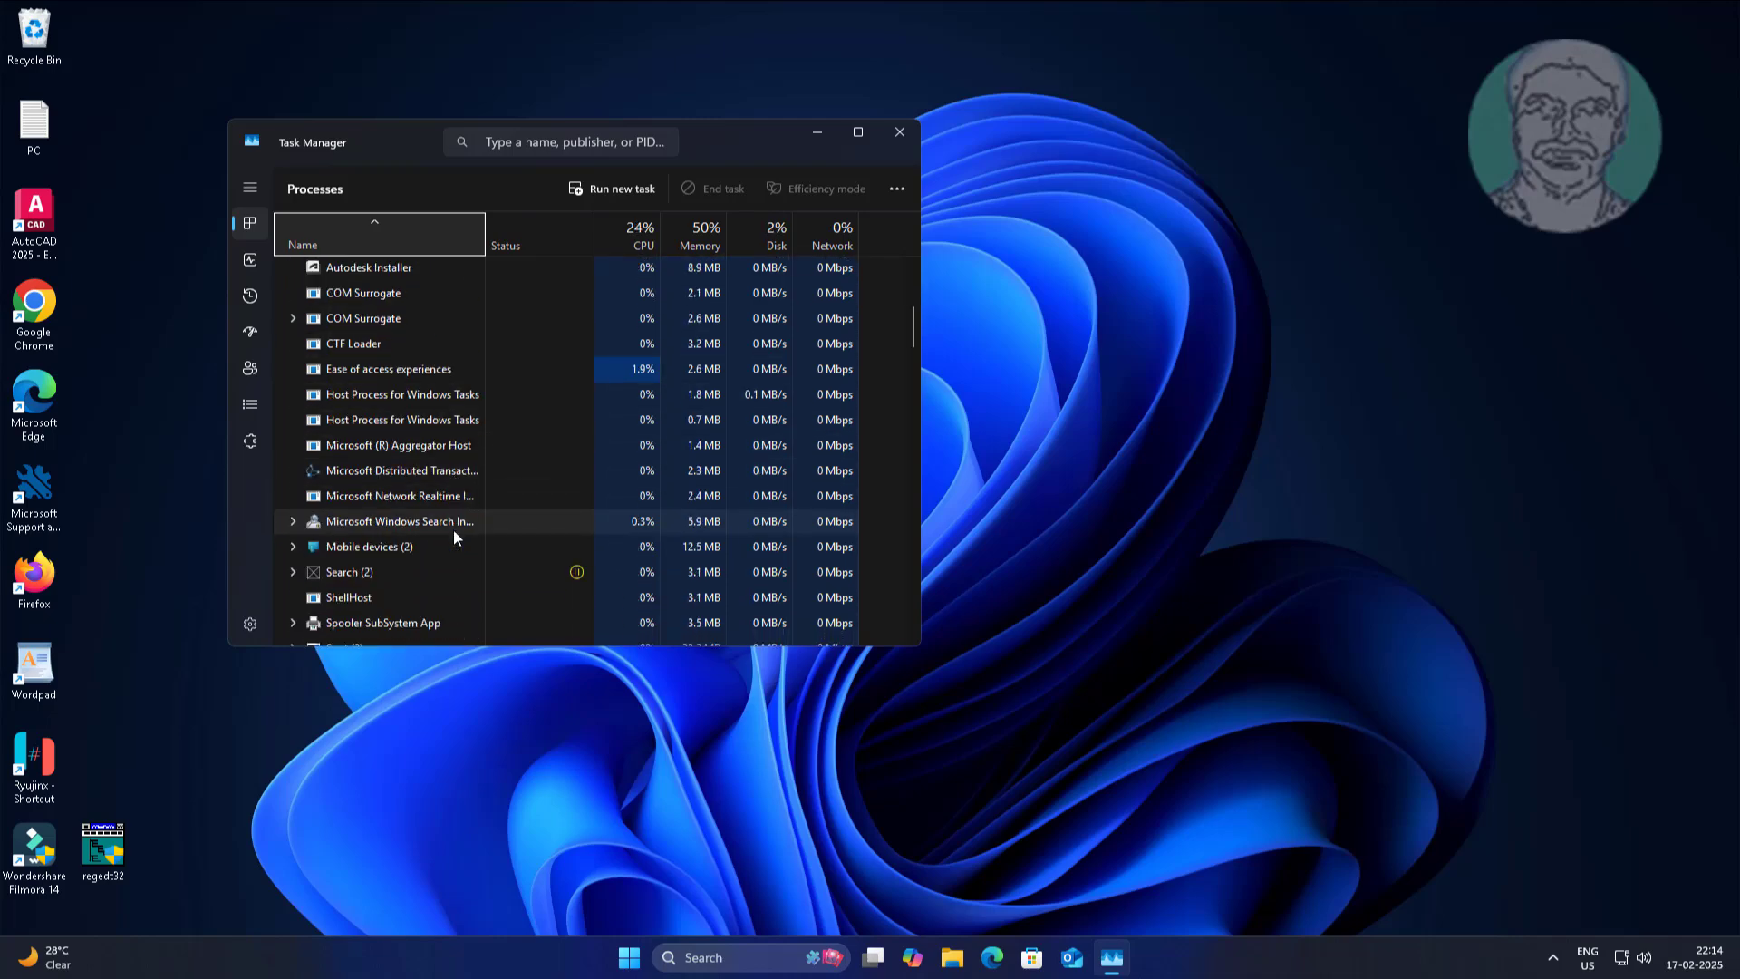
scroll(454, 529, down, 15)
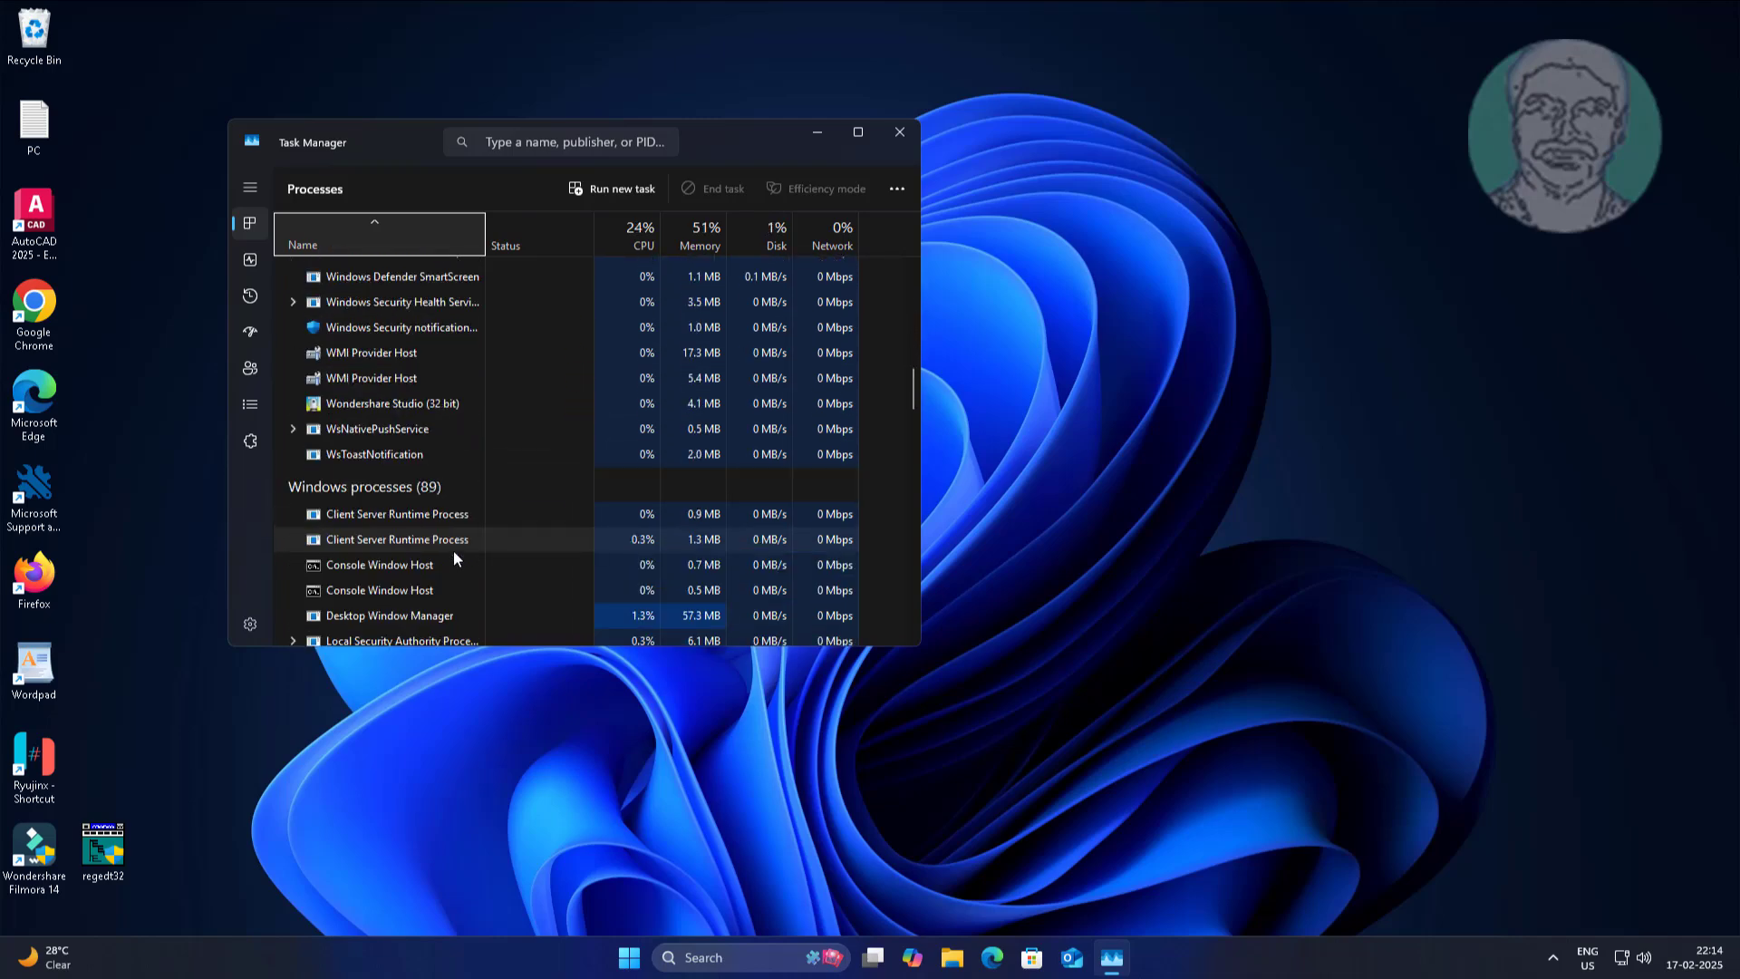
scroll(456, 558, down, 10)
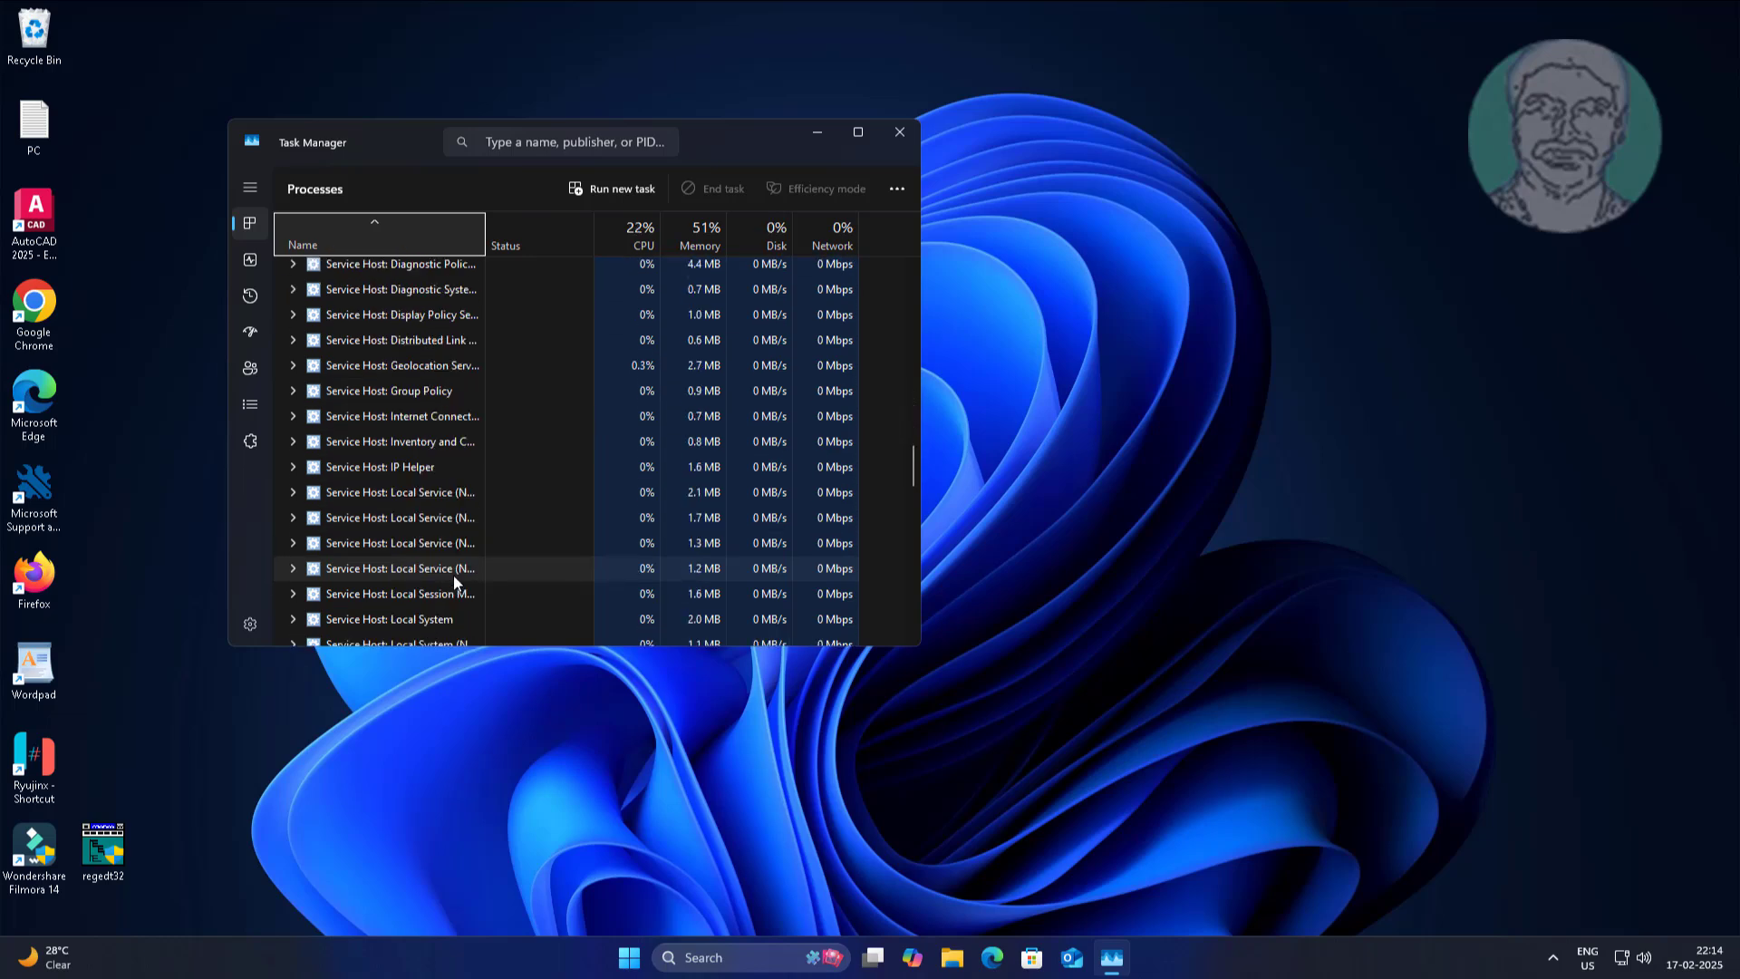
scroll(454, 576, down, 12)
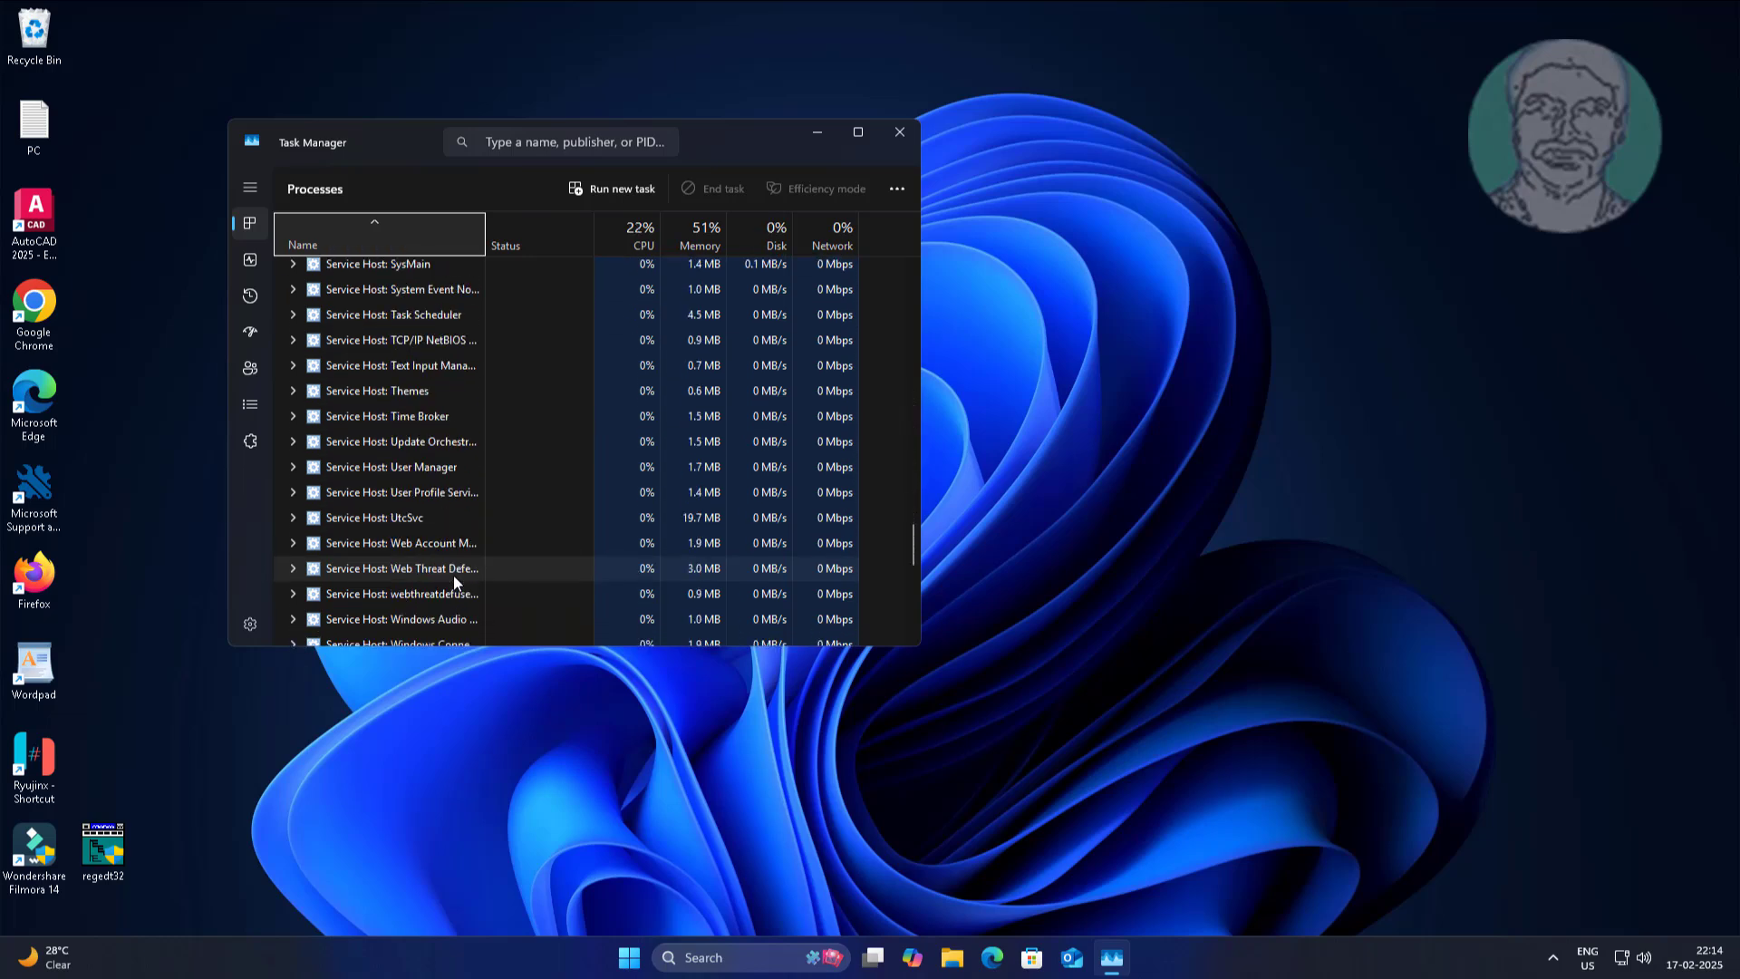
scroll(453, 582, down, 10)
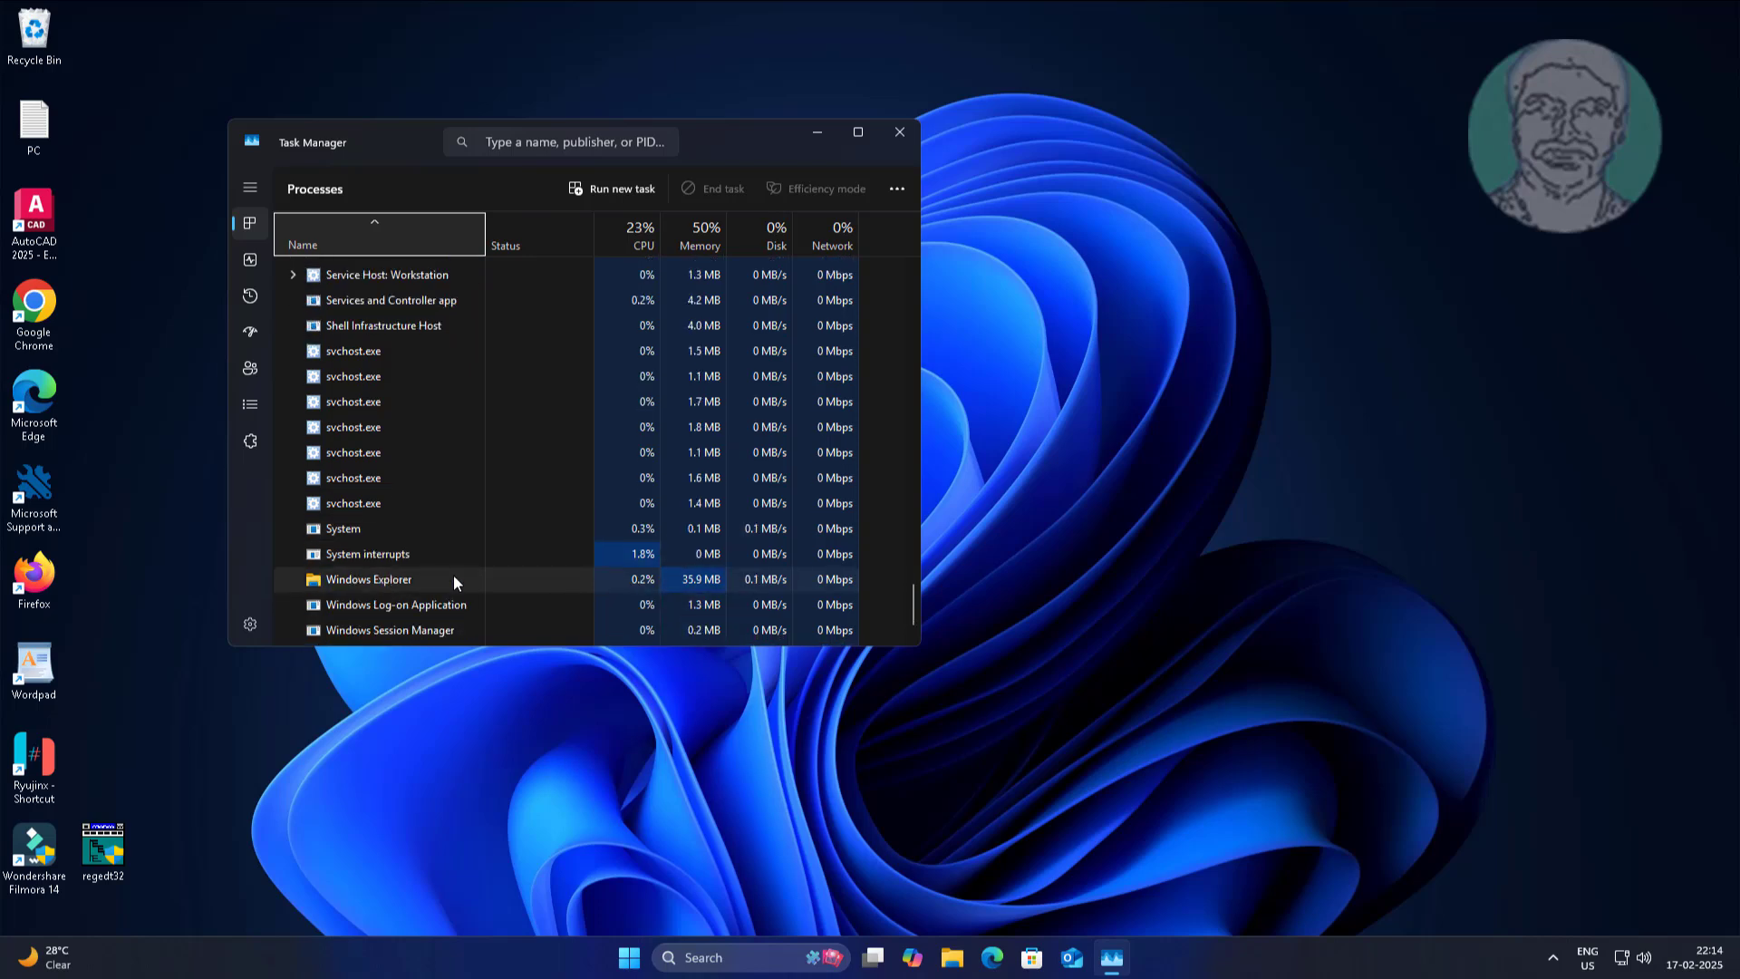
click(391, 583)
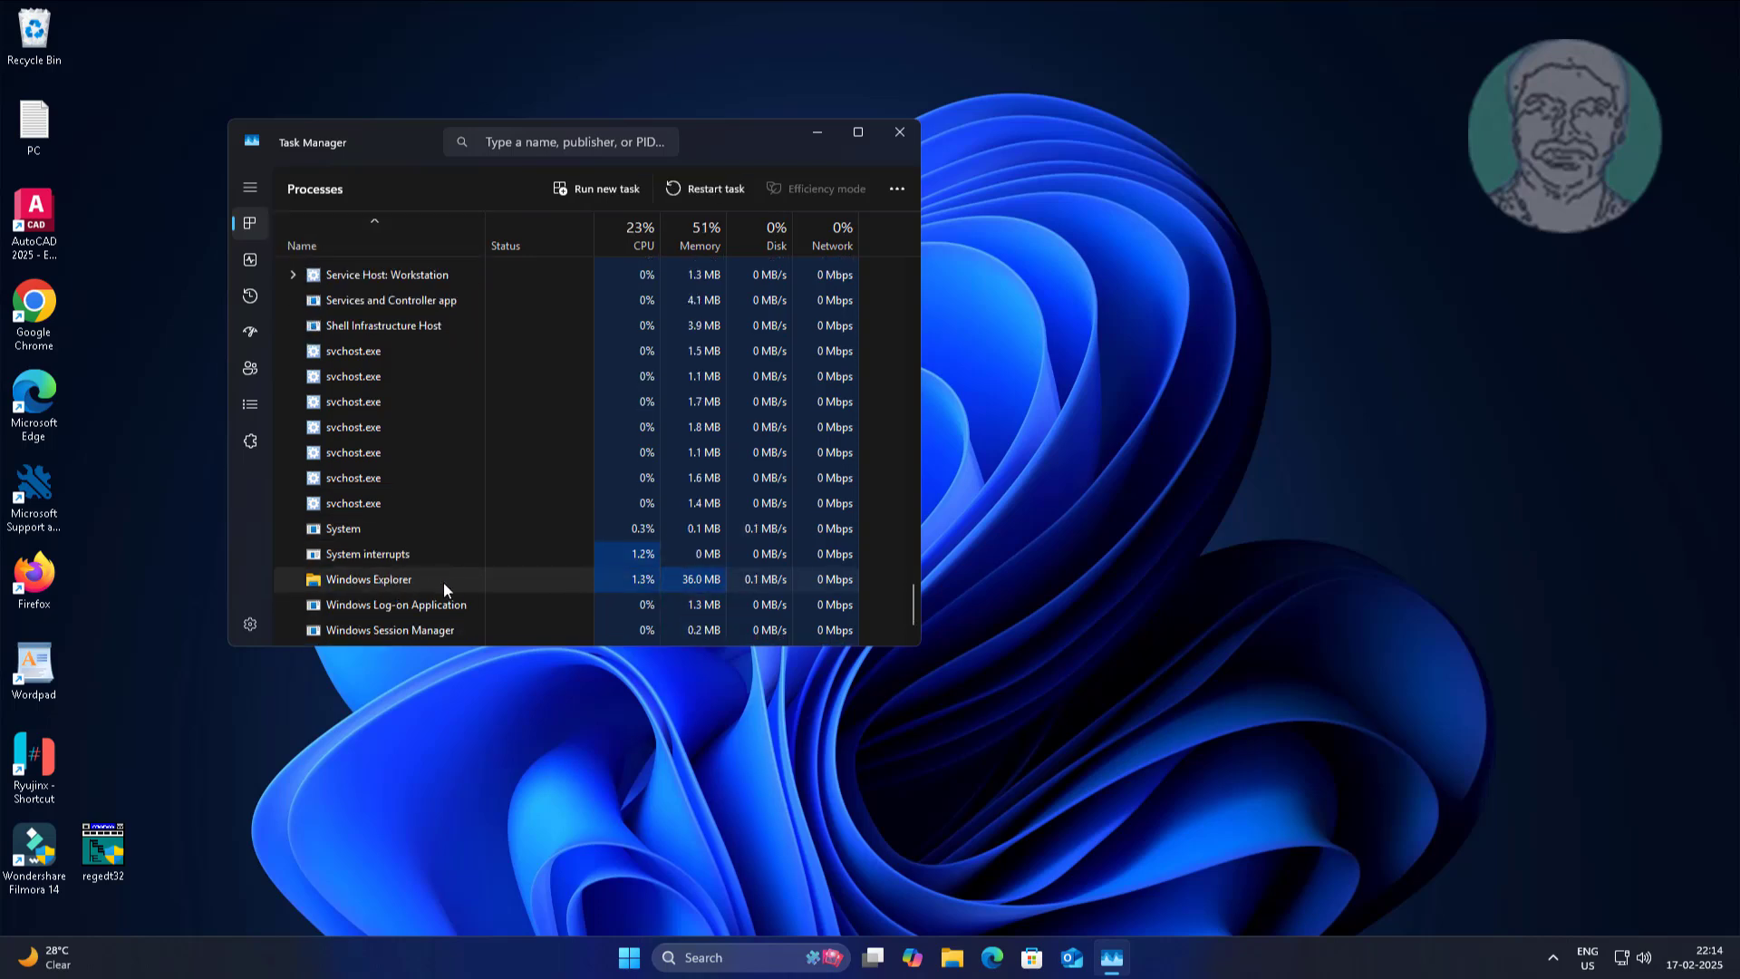
right_click(443, 585)
click(509, 596)
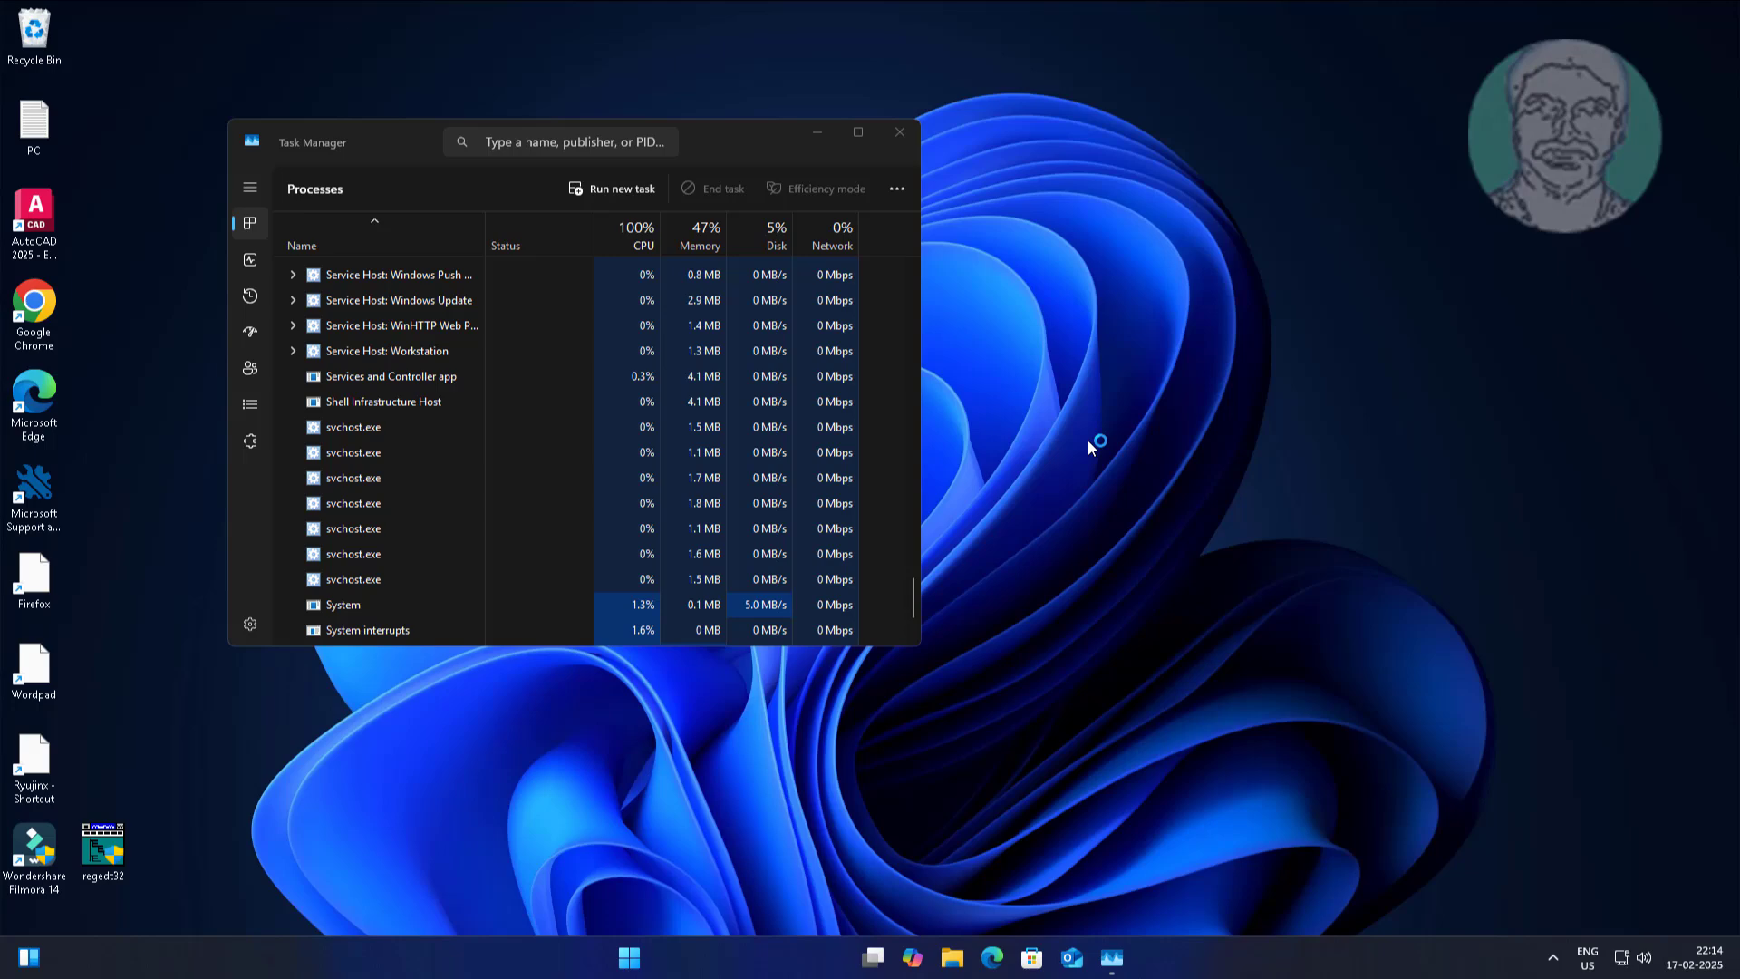
click(899, 134)
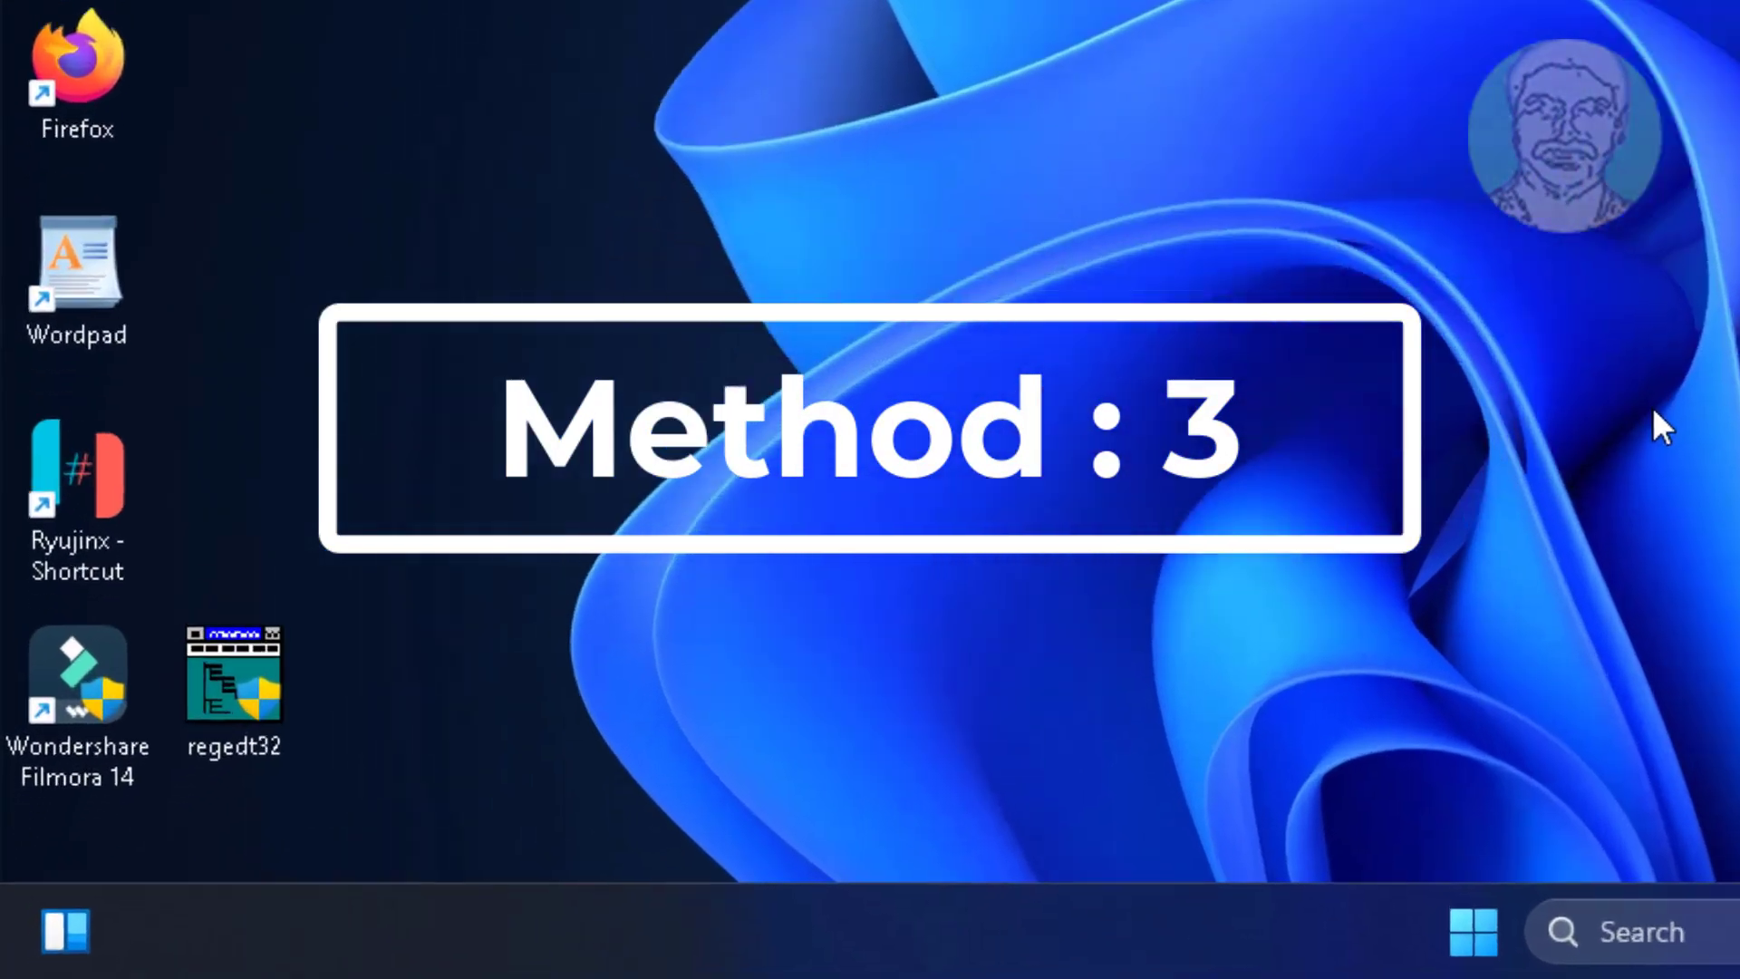
- Launch Registry Editor by running the command regedit and allow it to make changes
key(super+r)
text(reg)
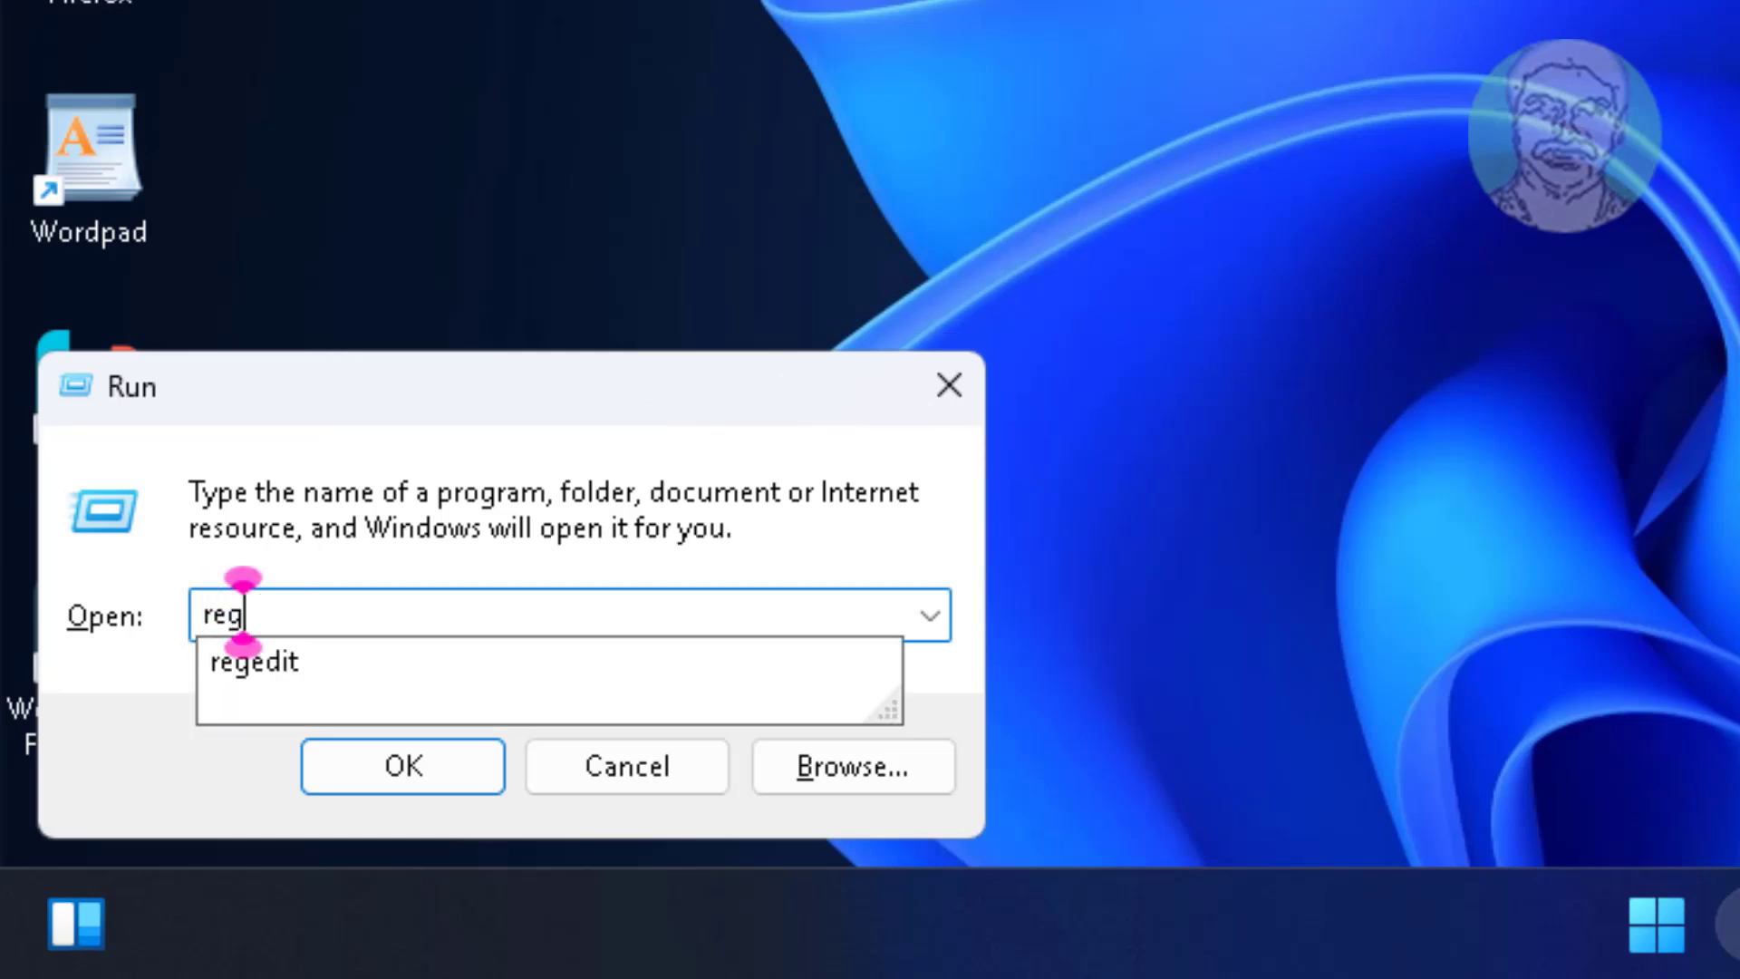
text(edit)
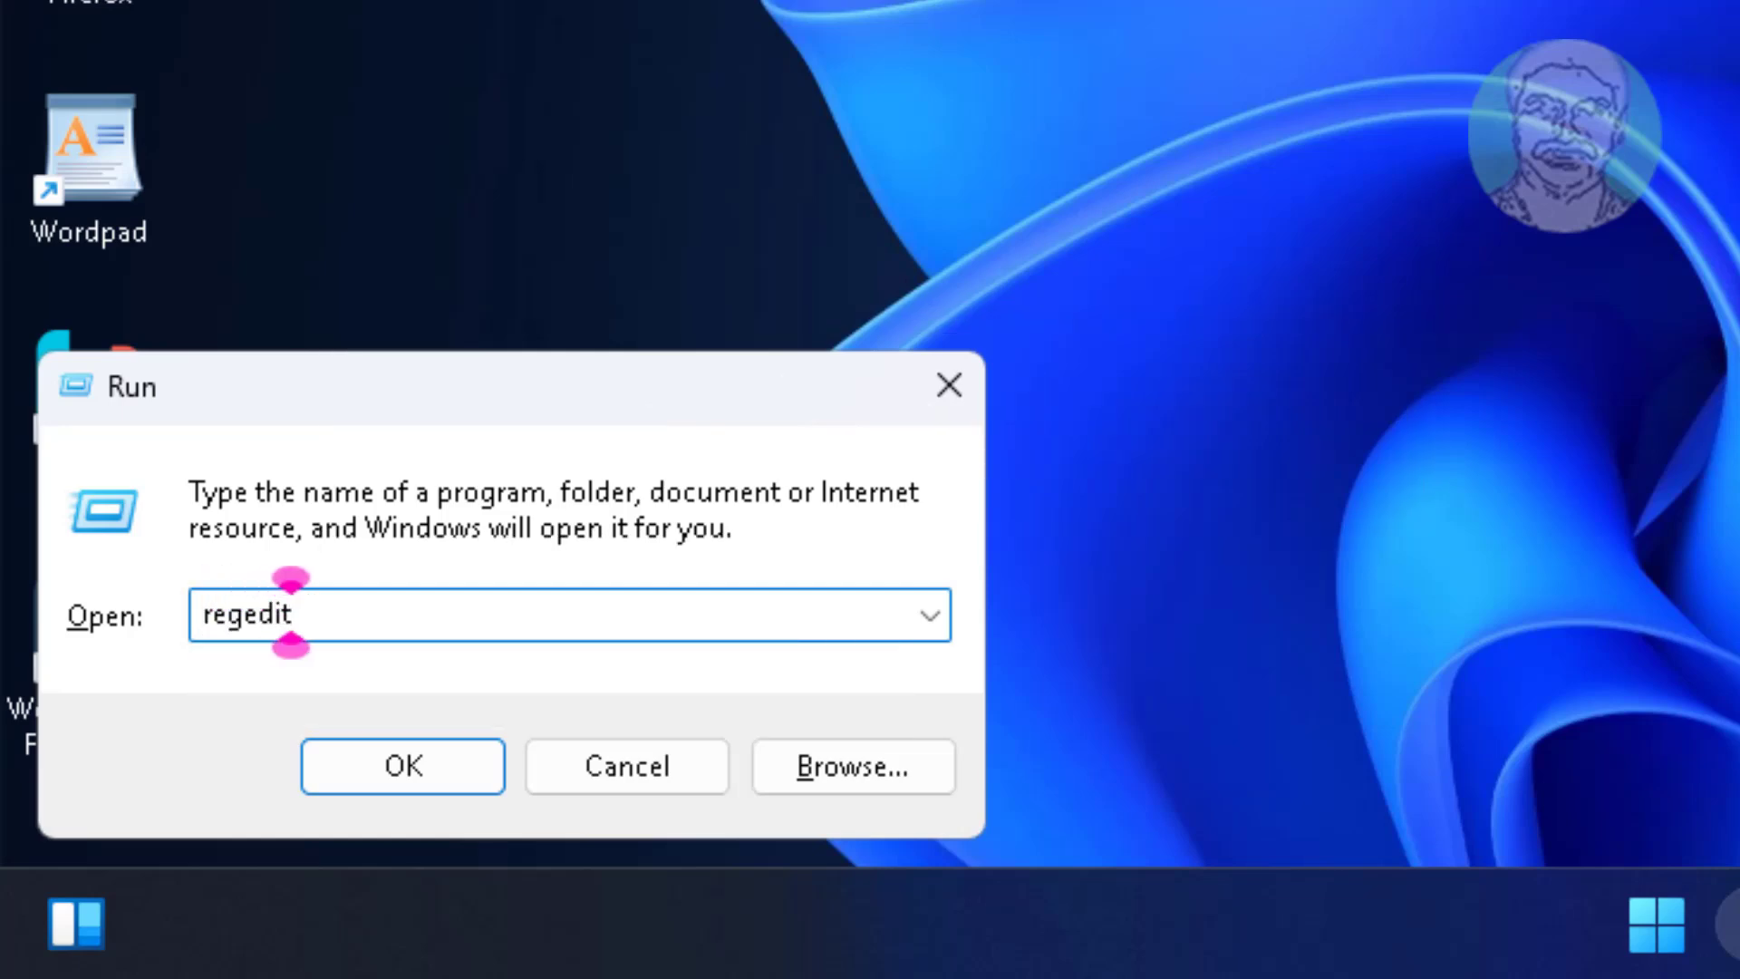
click(407, 766)
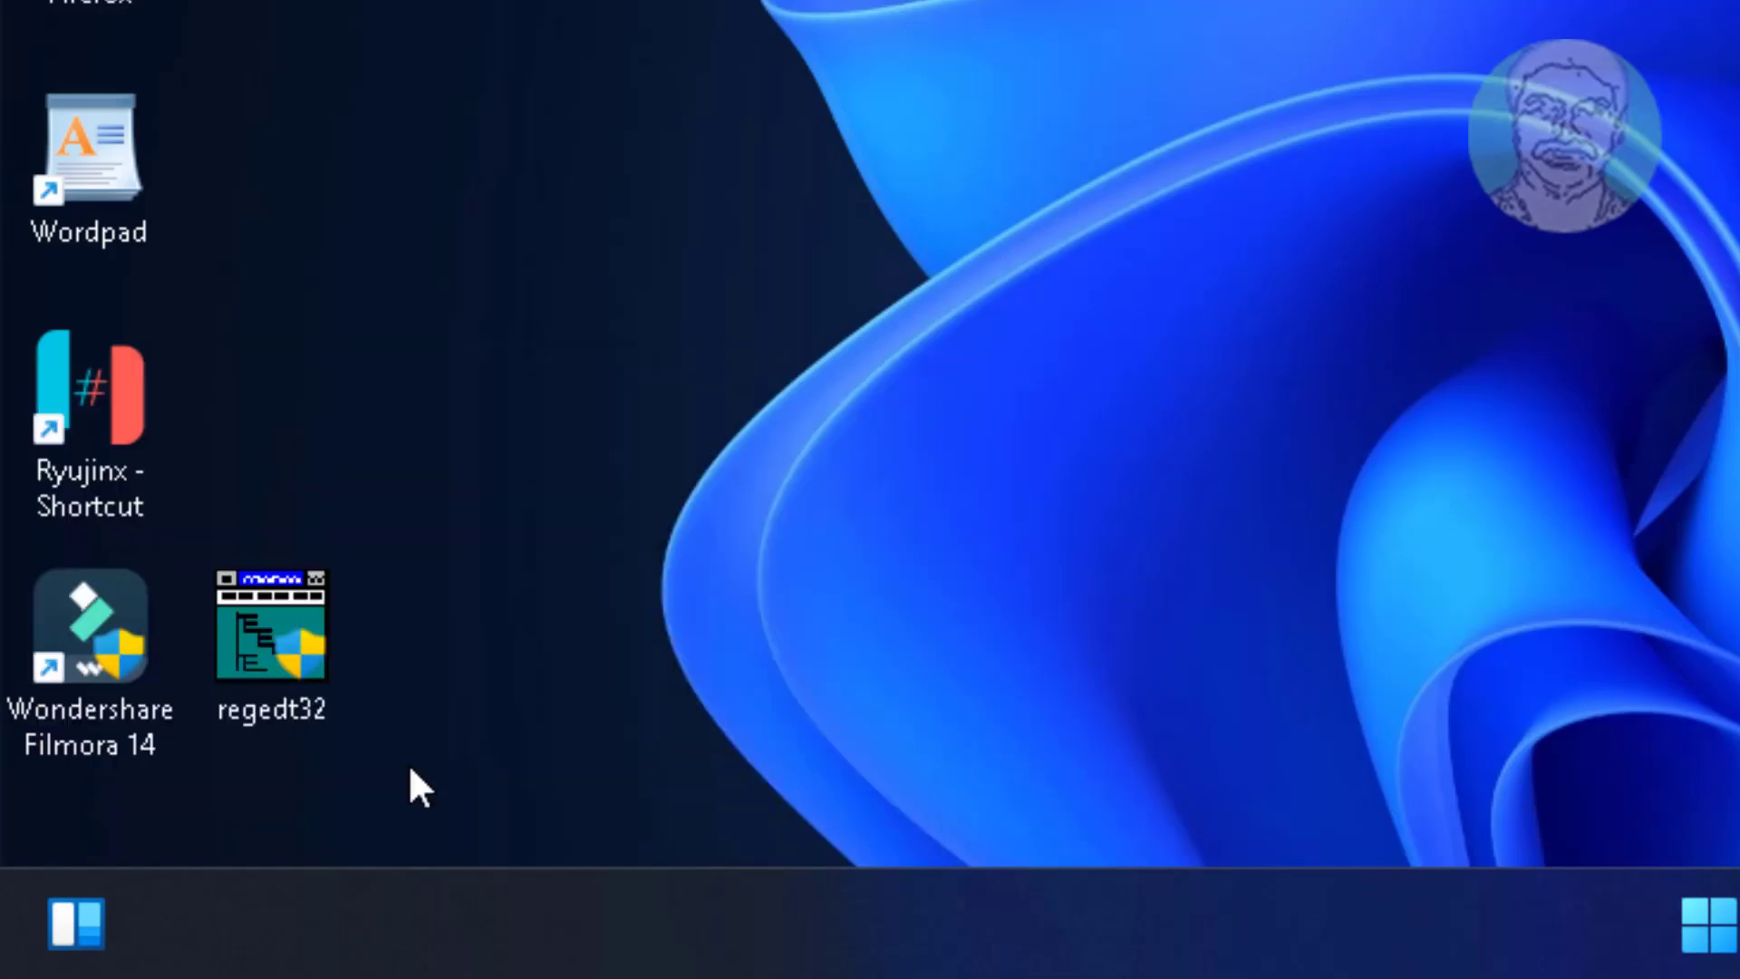
click(904, 591)
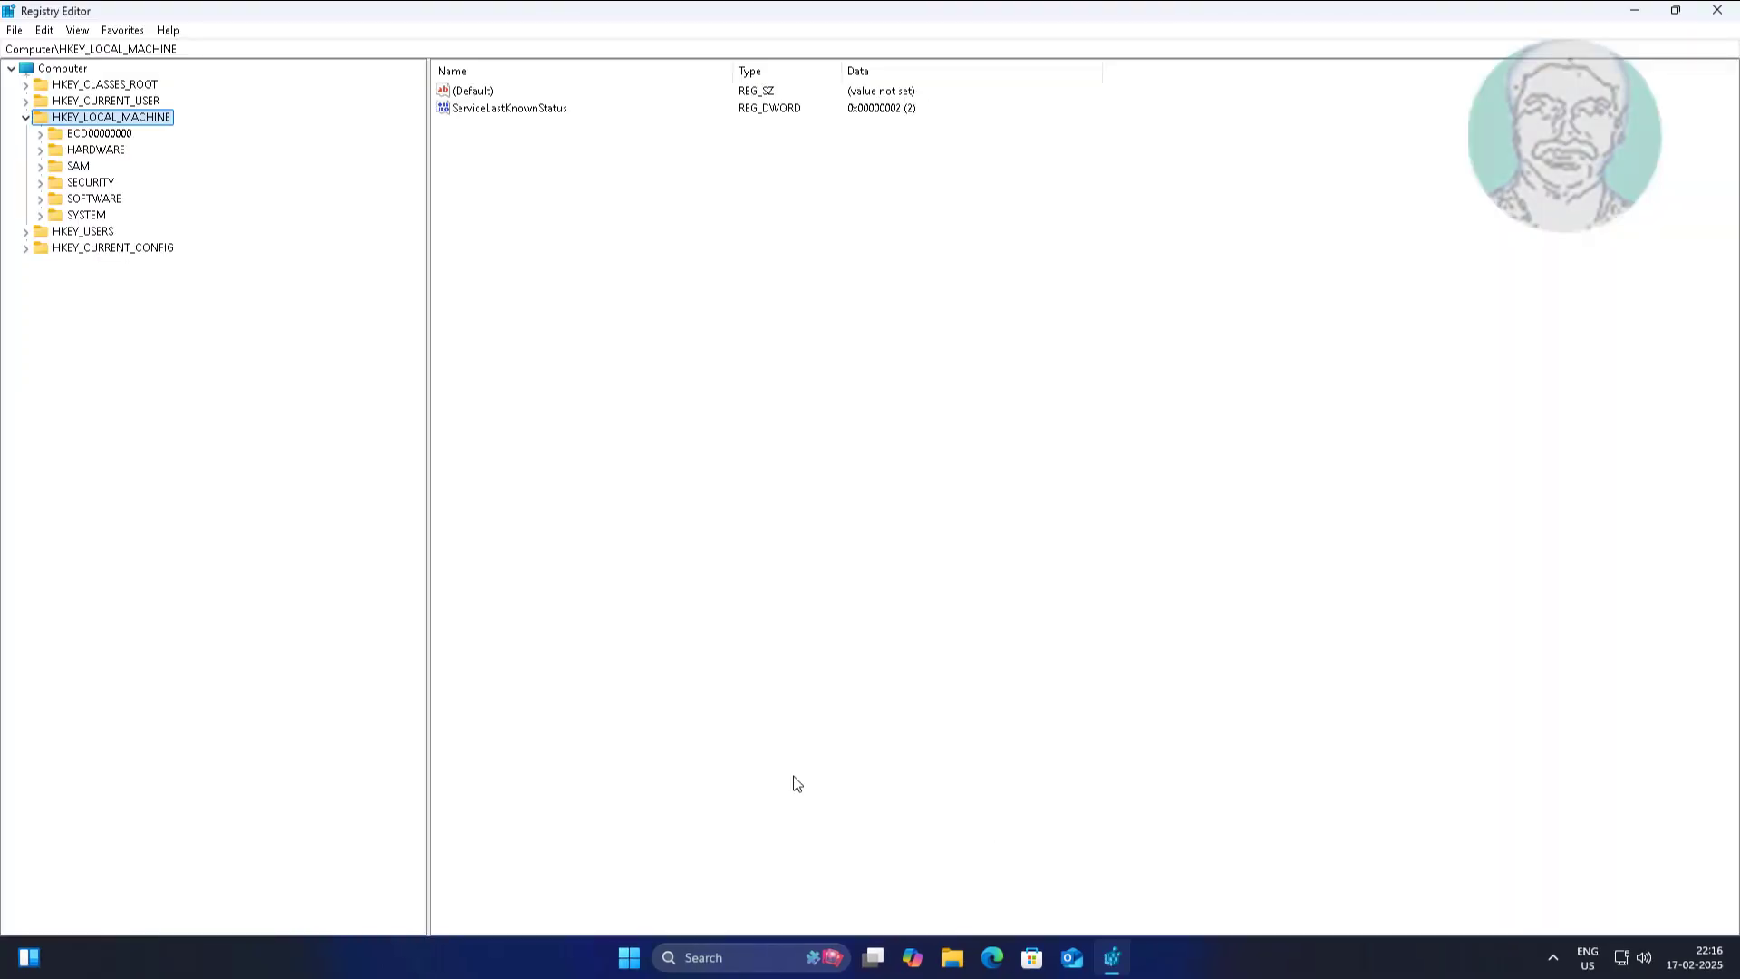
- Expand the registry tree down to HKEY_LOCAL_MACHINE\SOFTWARE\Microsoft
click(25, 118)
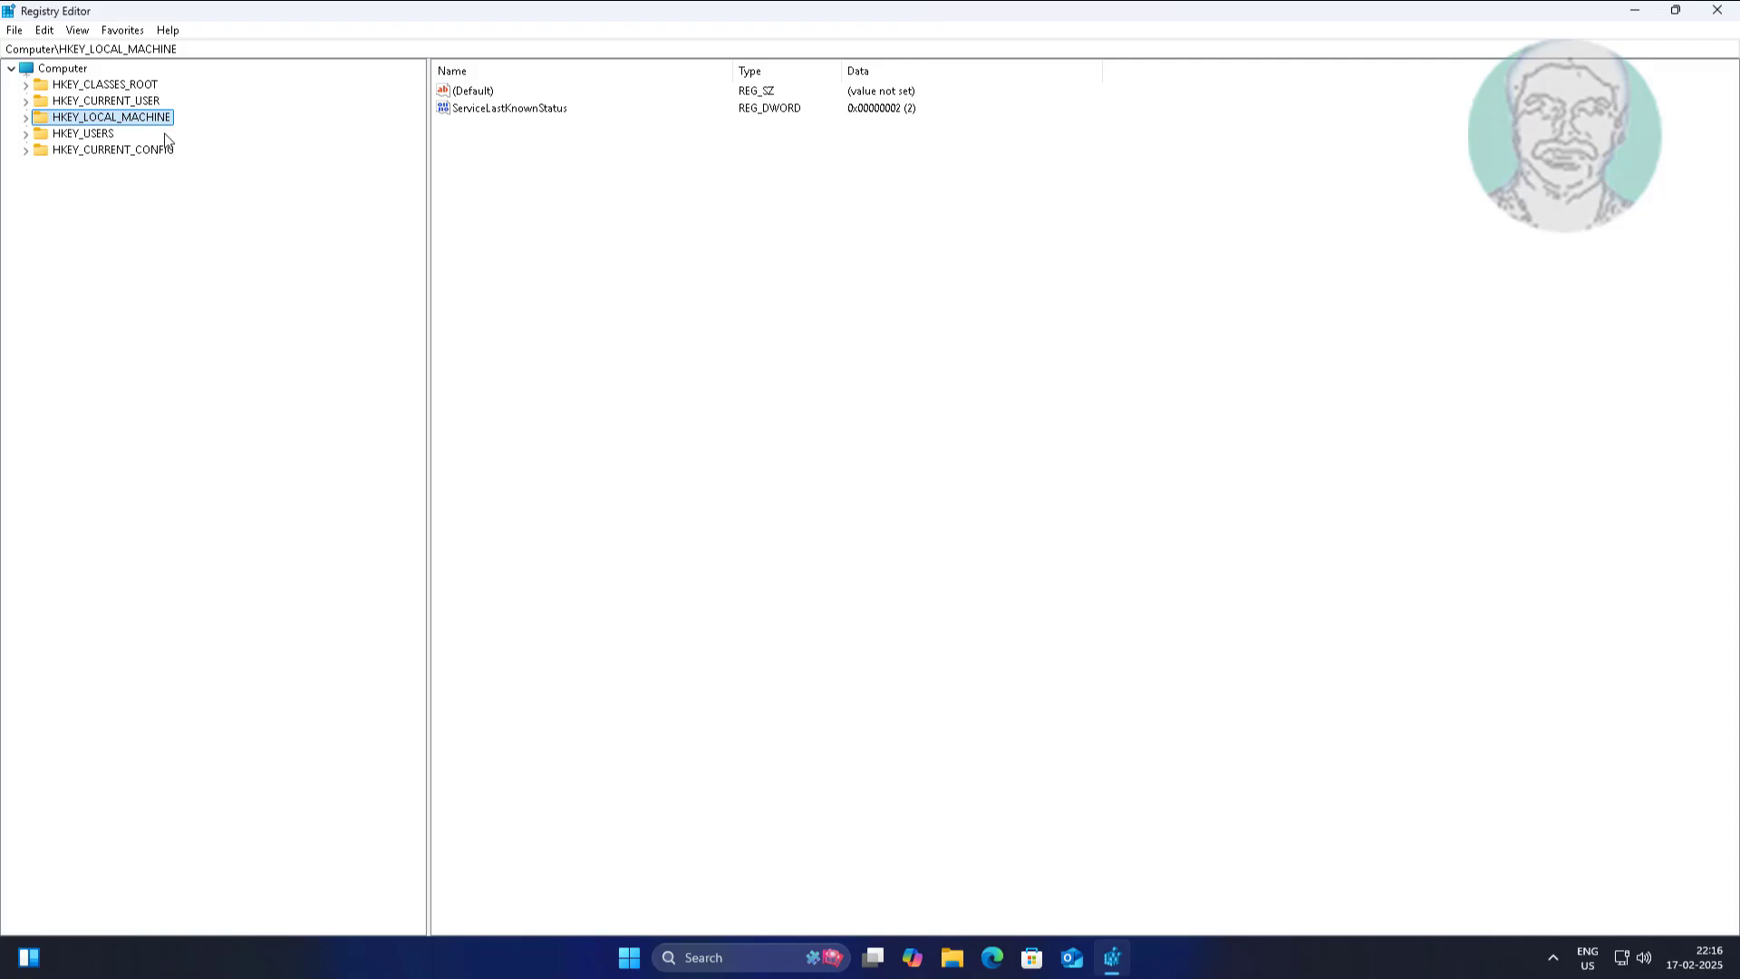
click(26, 118)
click(114, 201)
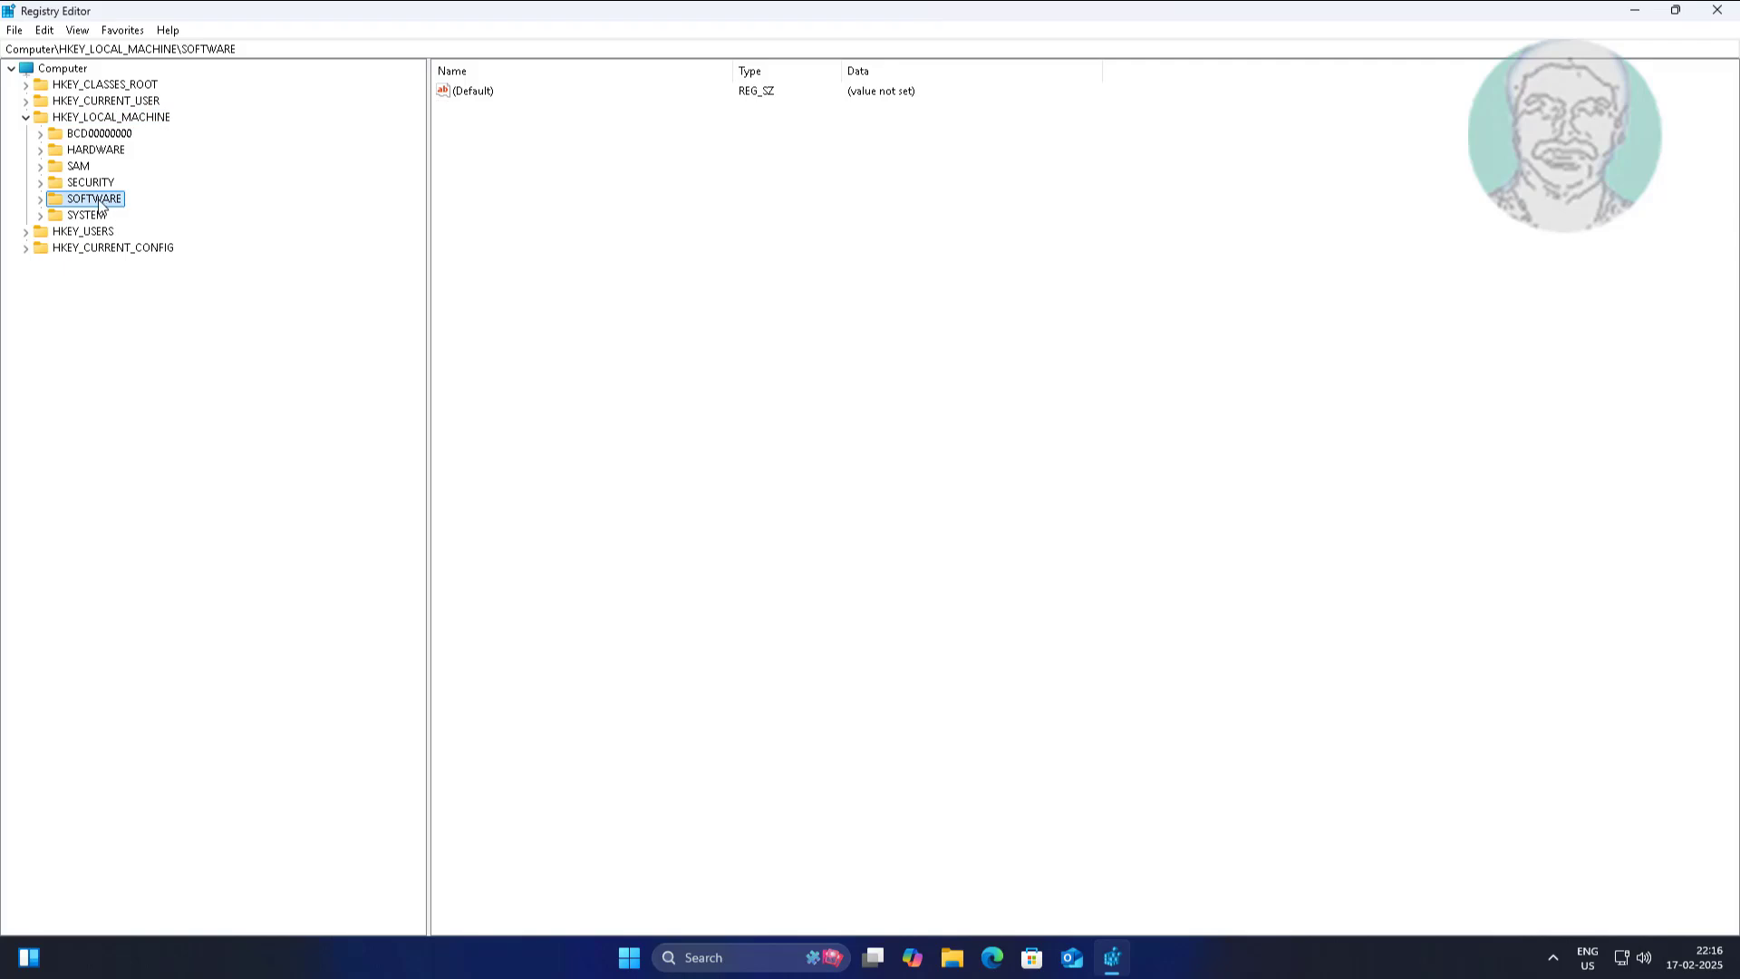
click(41, 201)
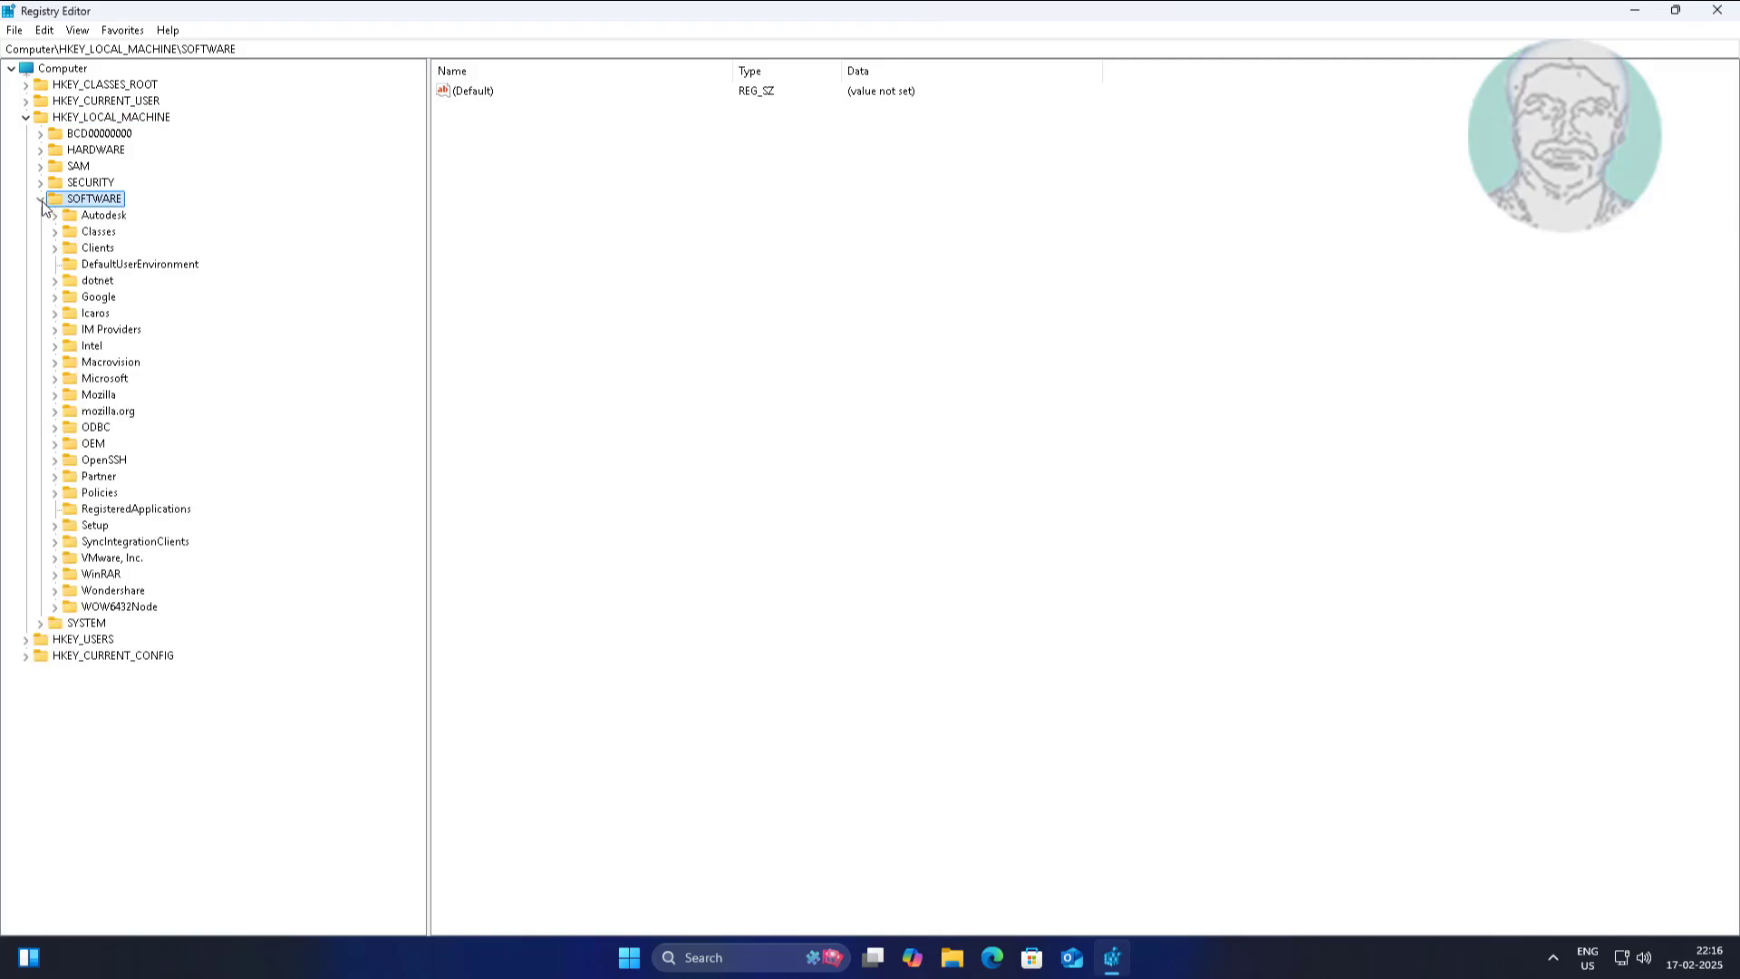
click(114, 380)
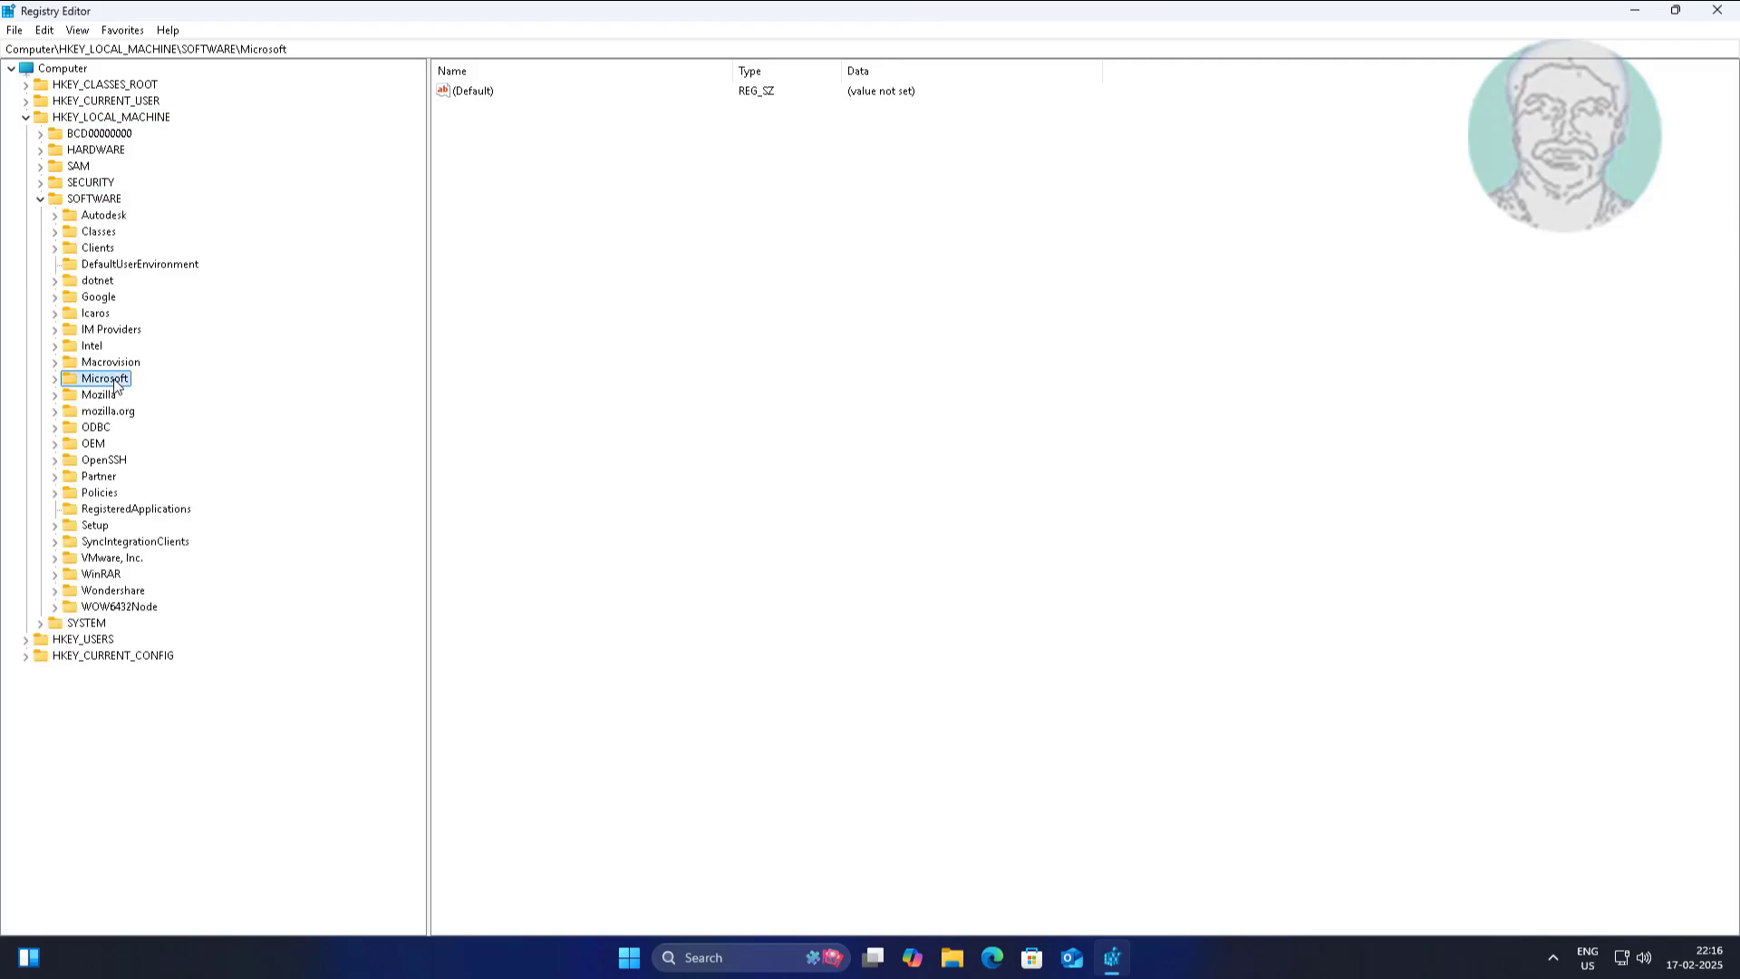
click(56, 380)
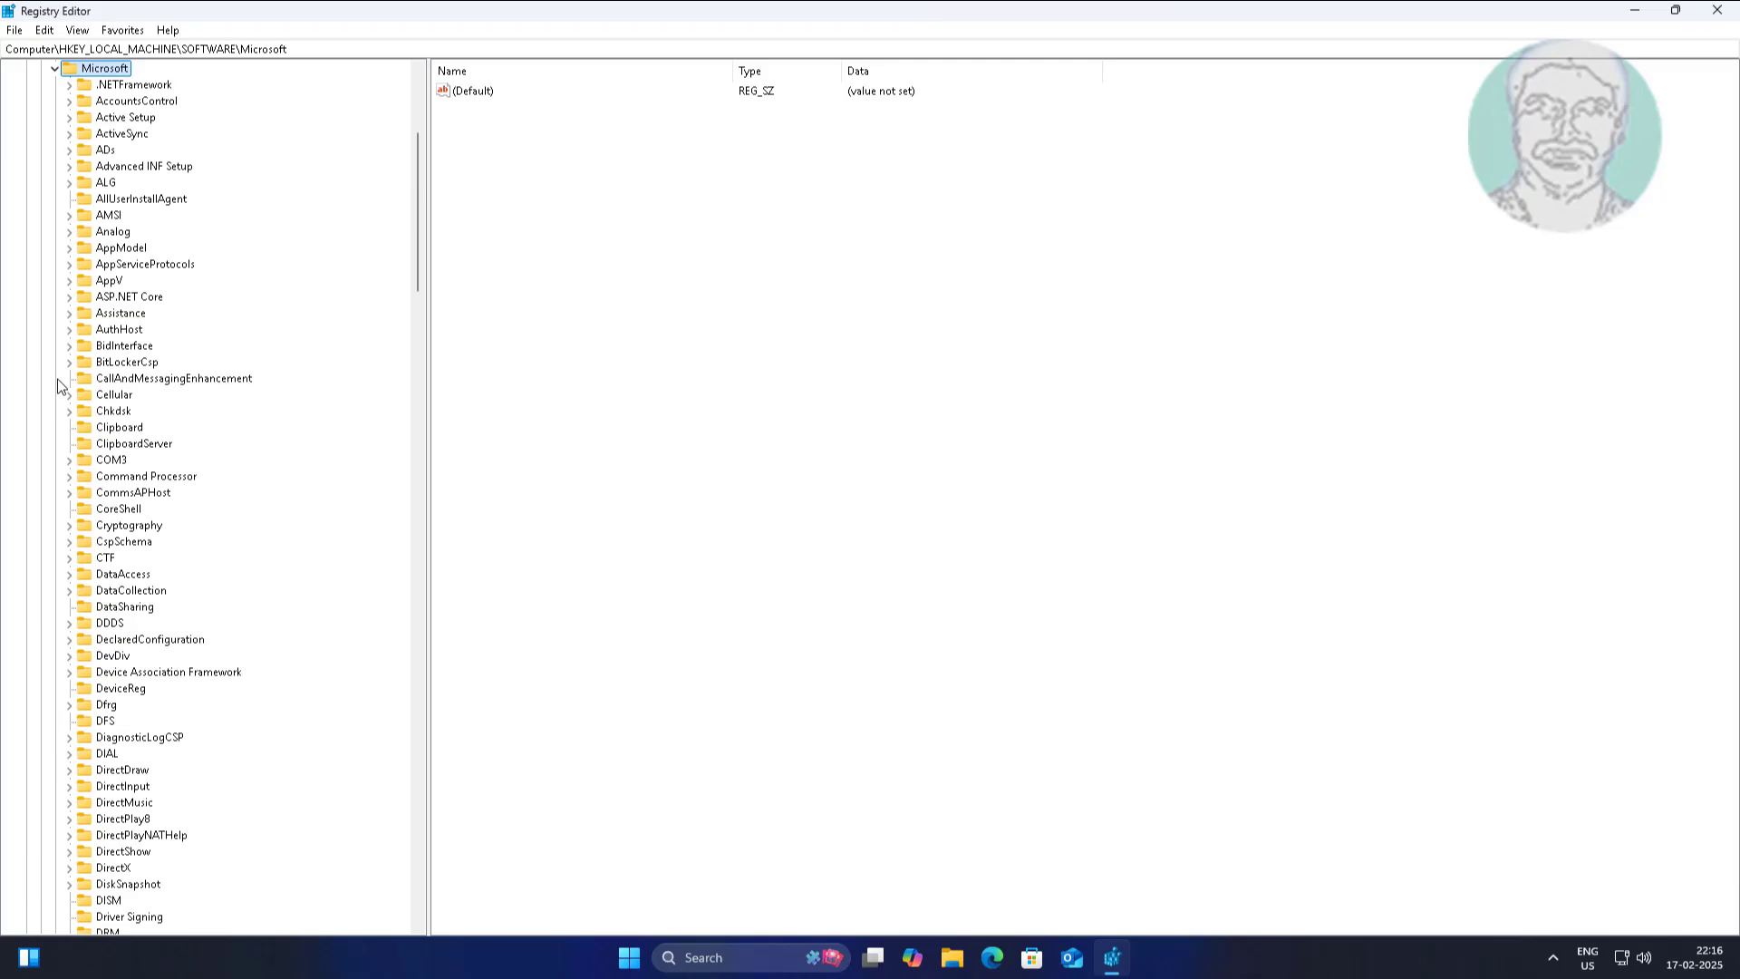
- Find the Windows key under Microsoft and expand it
click(64, 392)
key(w)
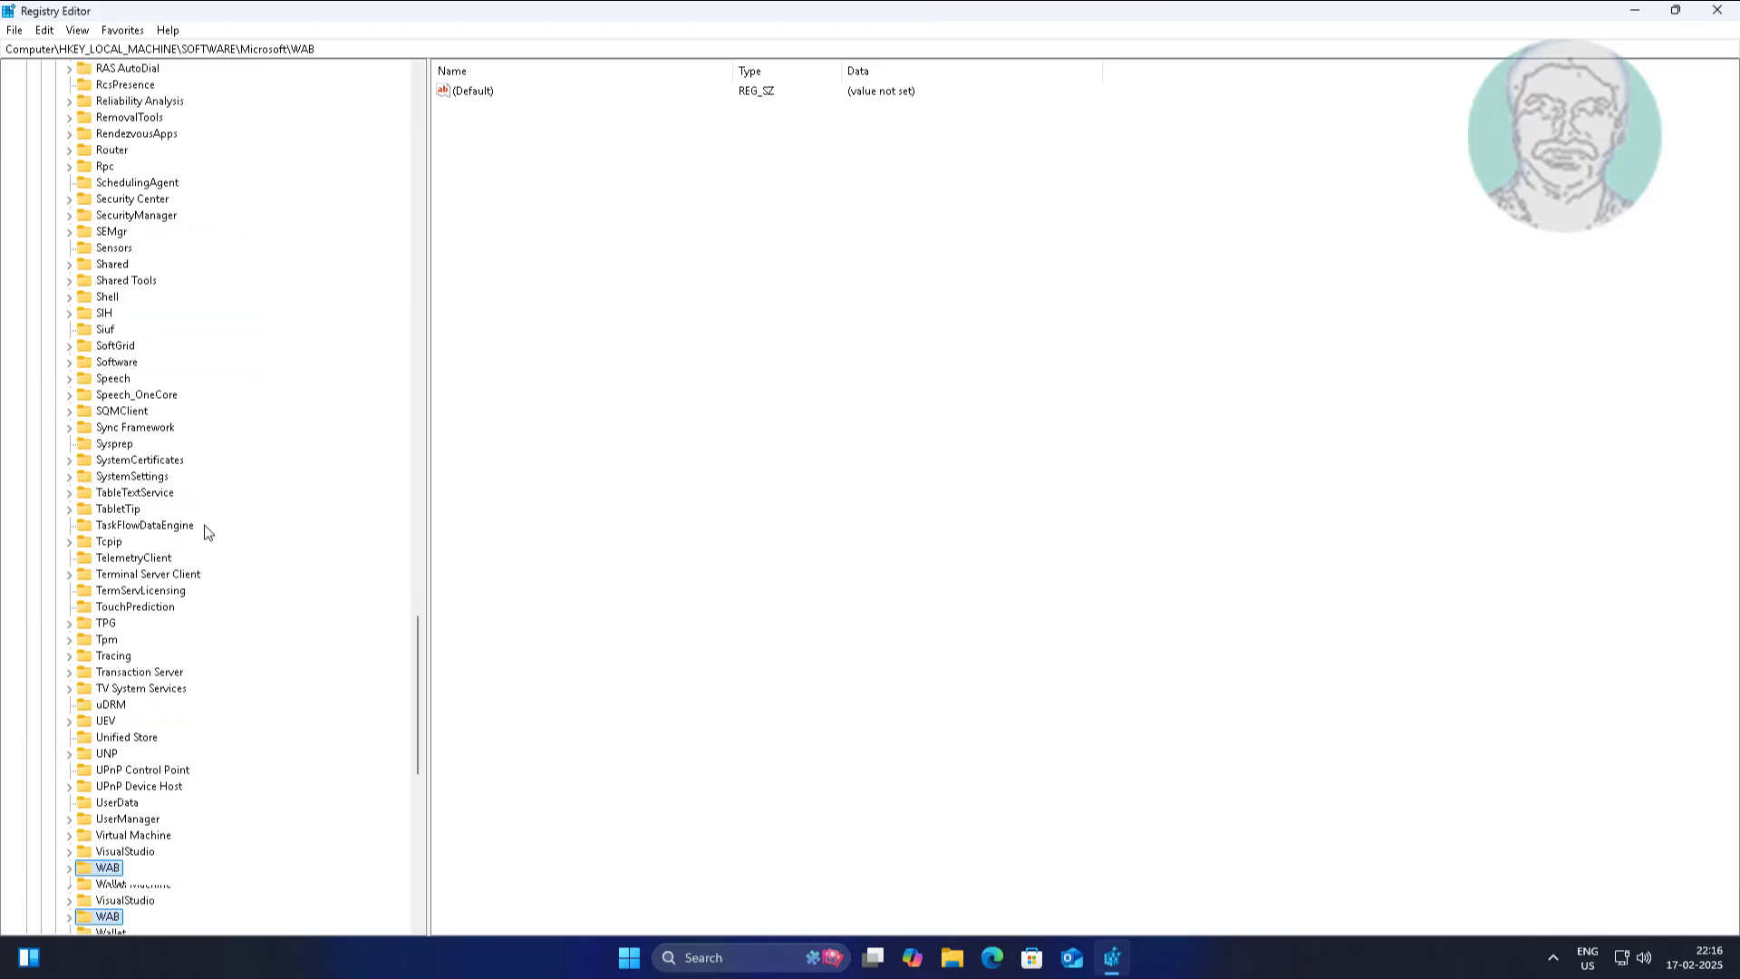
scroll(211, 537, down, 4)
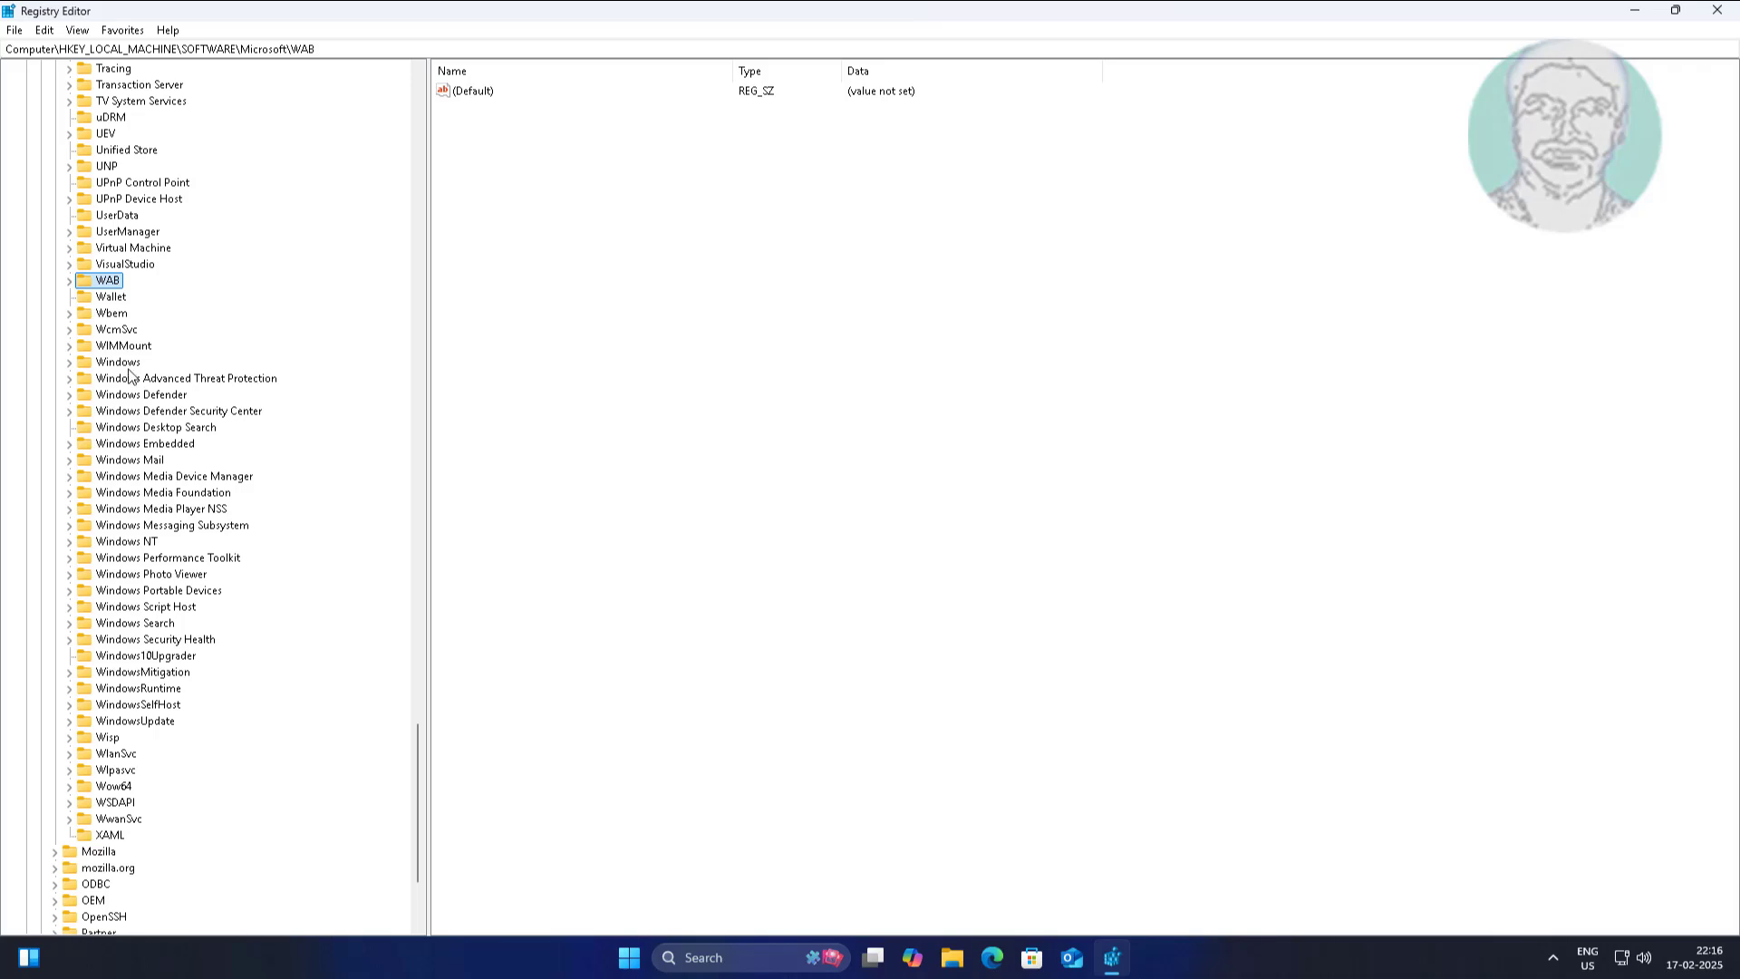
click(98, 362)
click(71, 364)
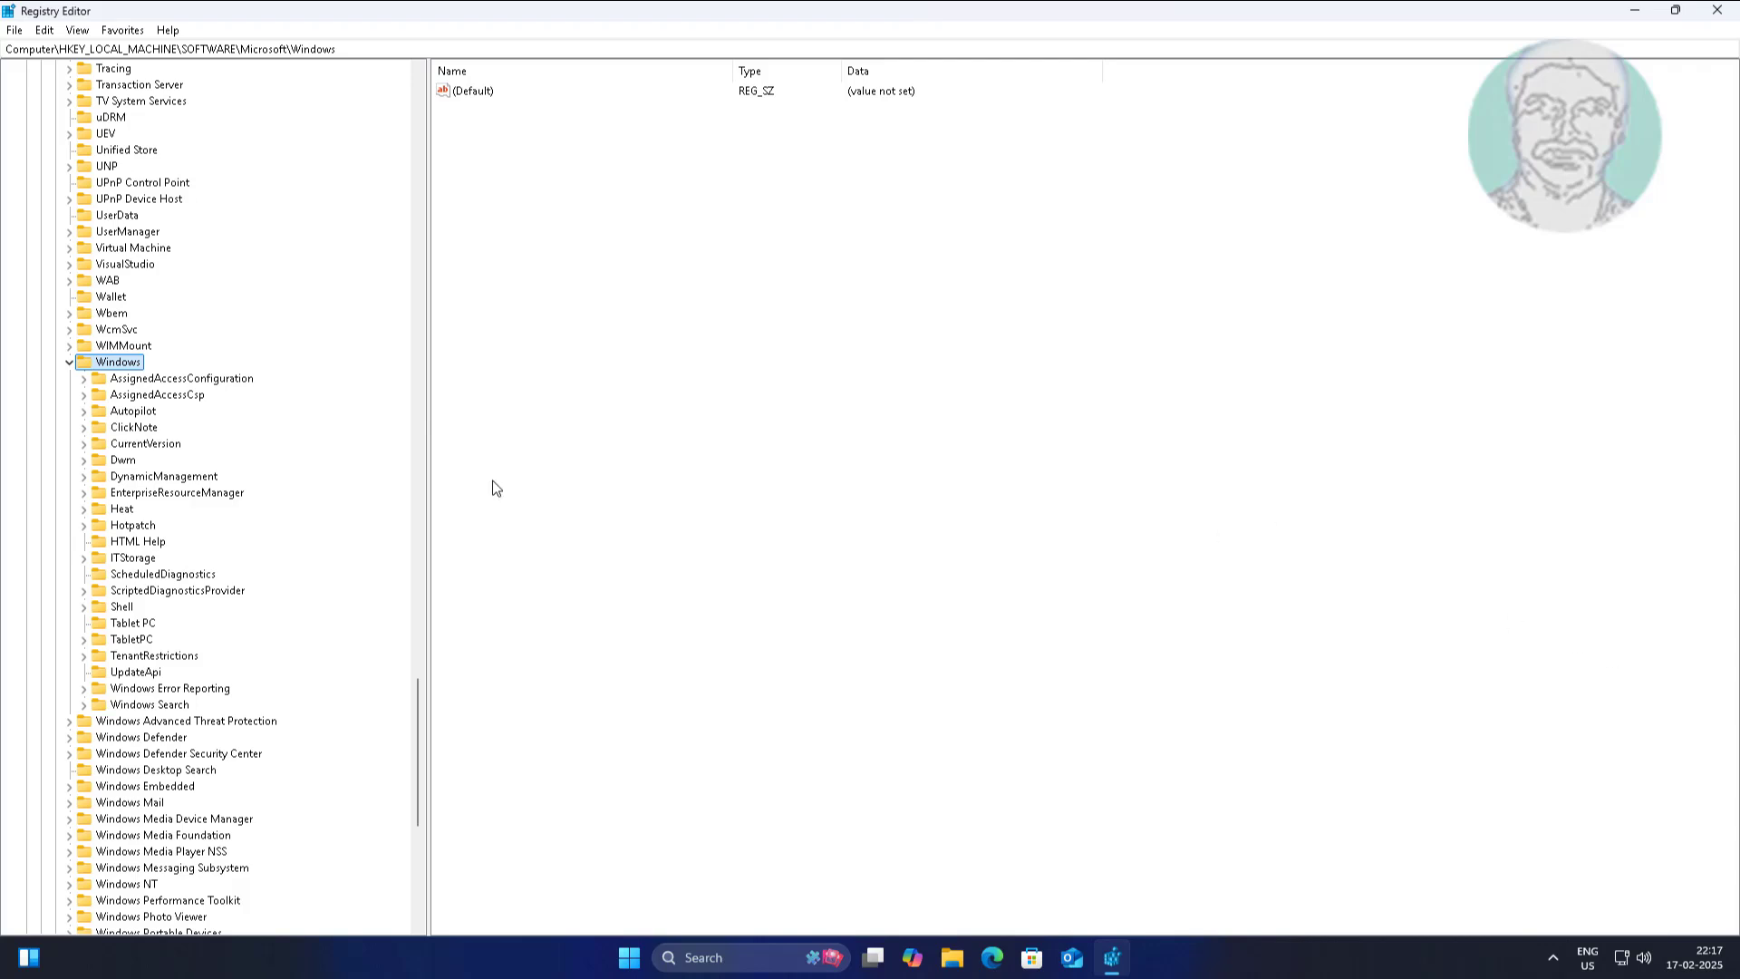
- Expand the CurrentVersion key under Windows, then select and expand its Shell subkey
click(164, 446)
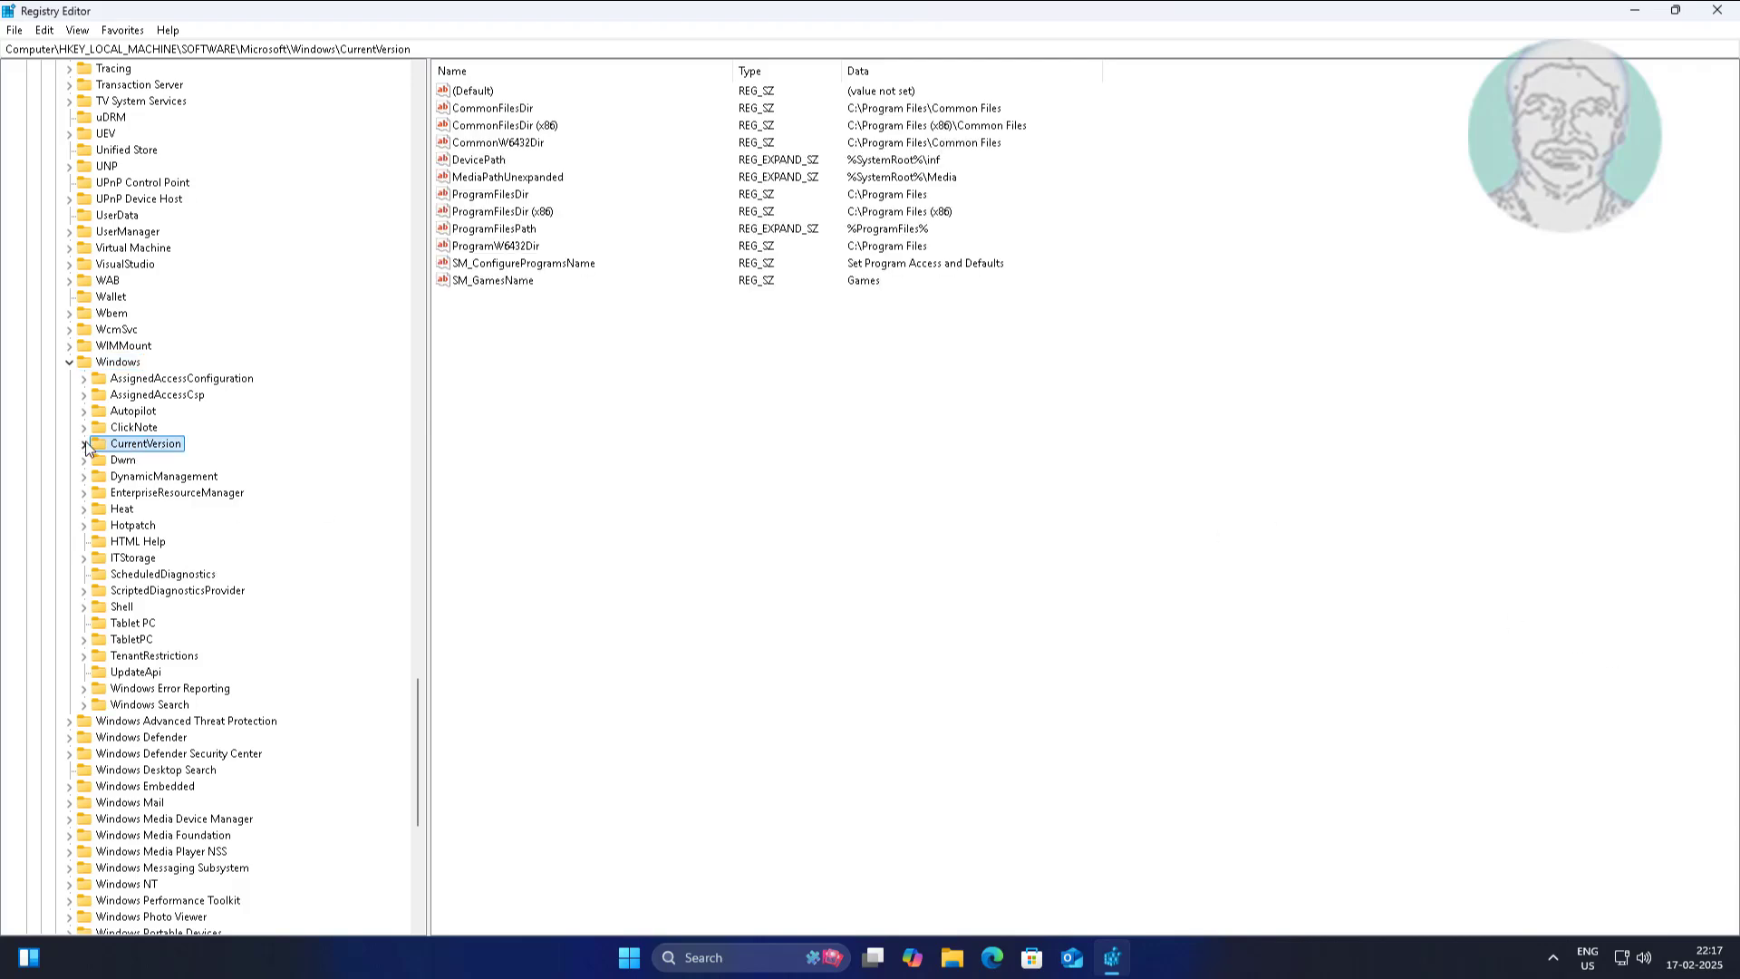
click(85, 444)
click(137, 459)
key(s)
scroll(233, 527, down, 1)
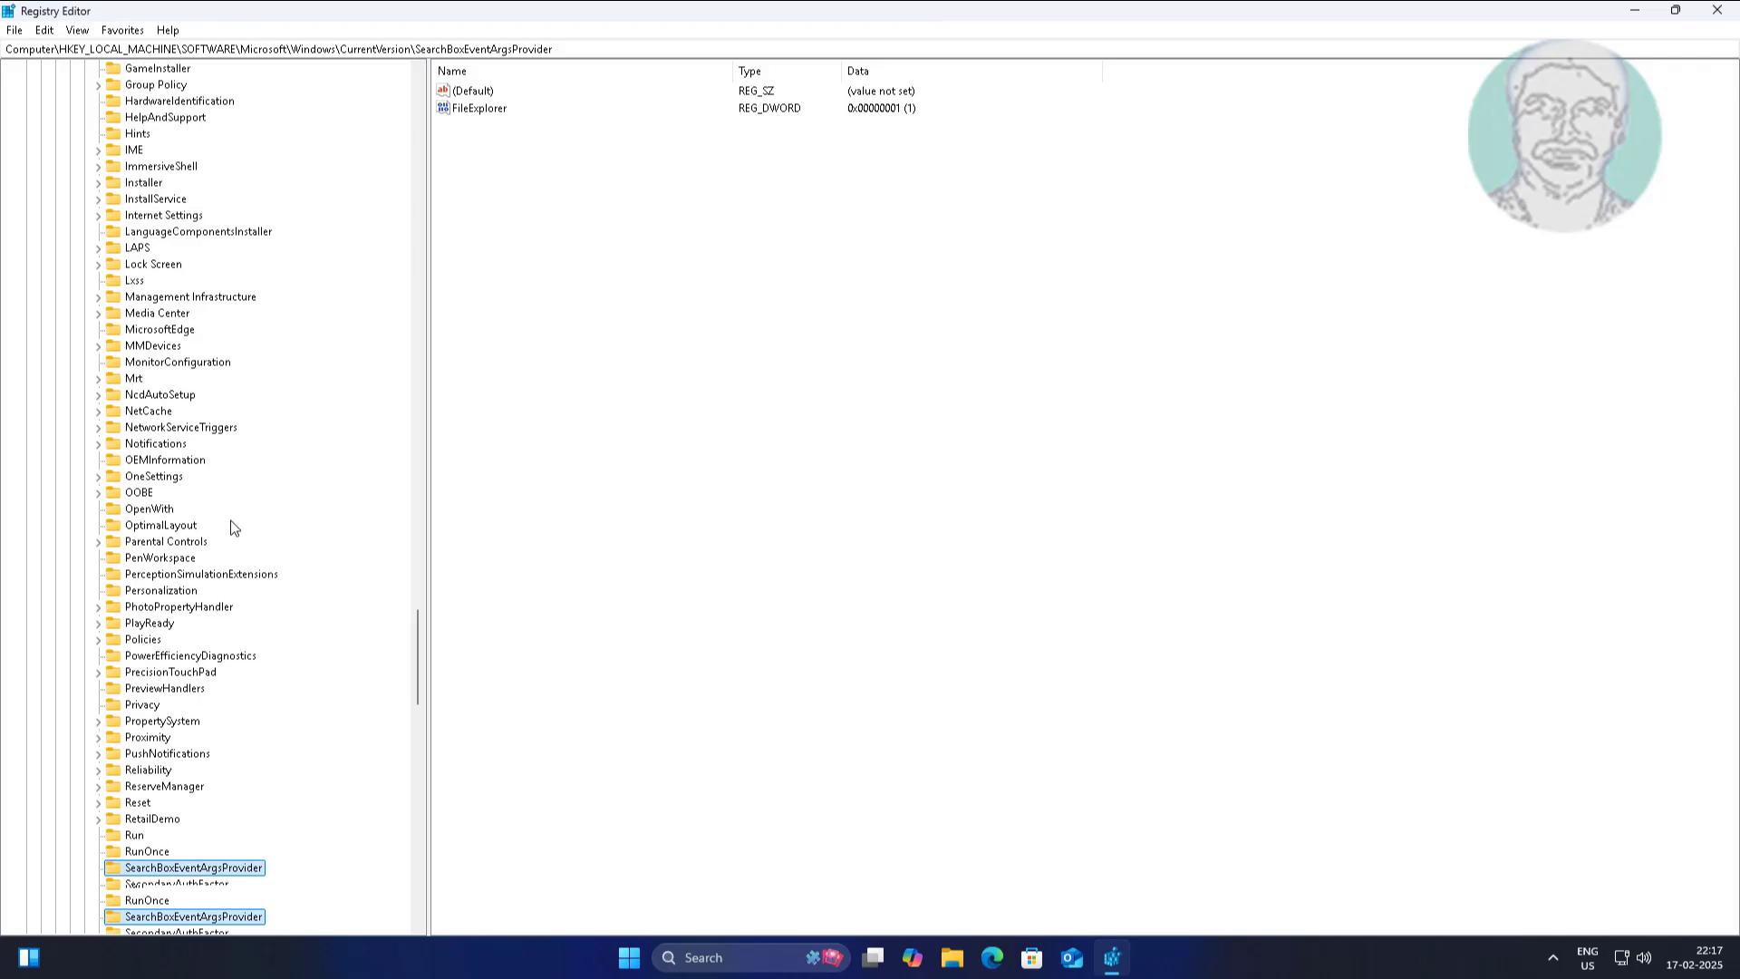
scroll(232, 527, down, 15)
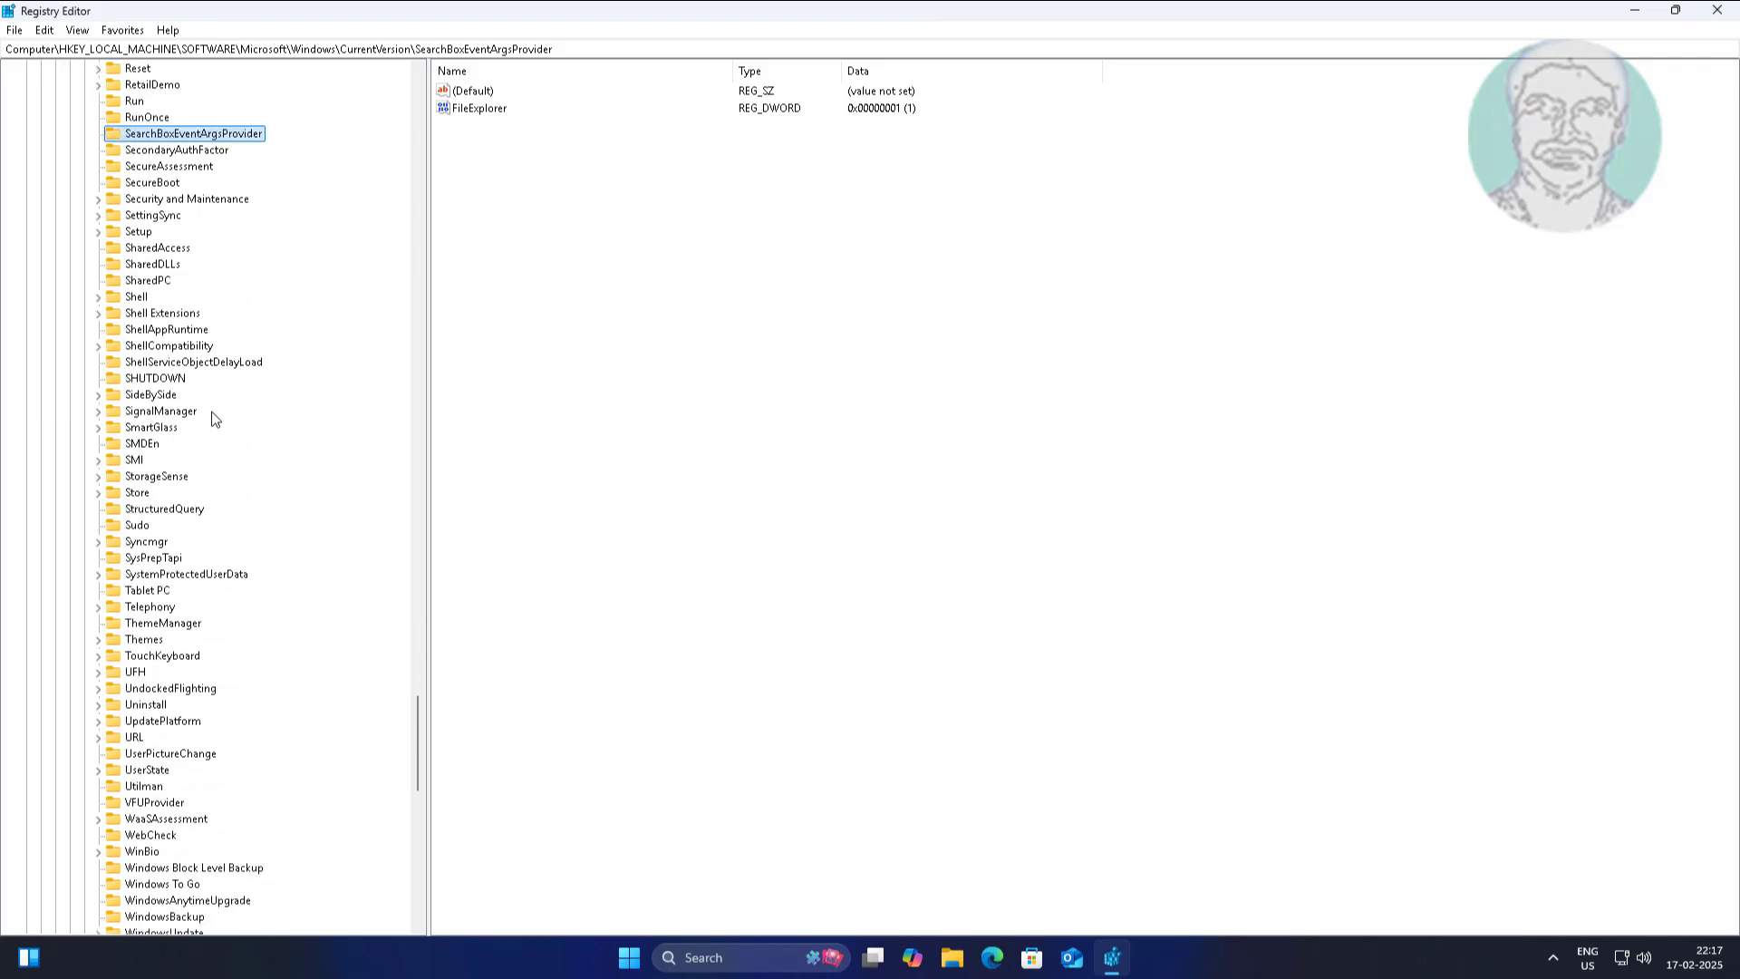
click(136, 298)
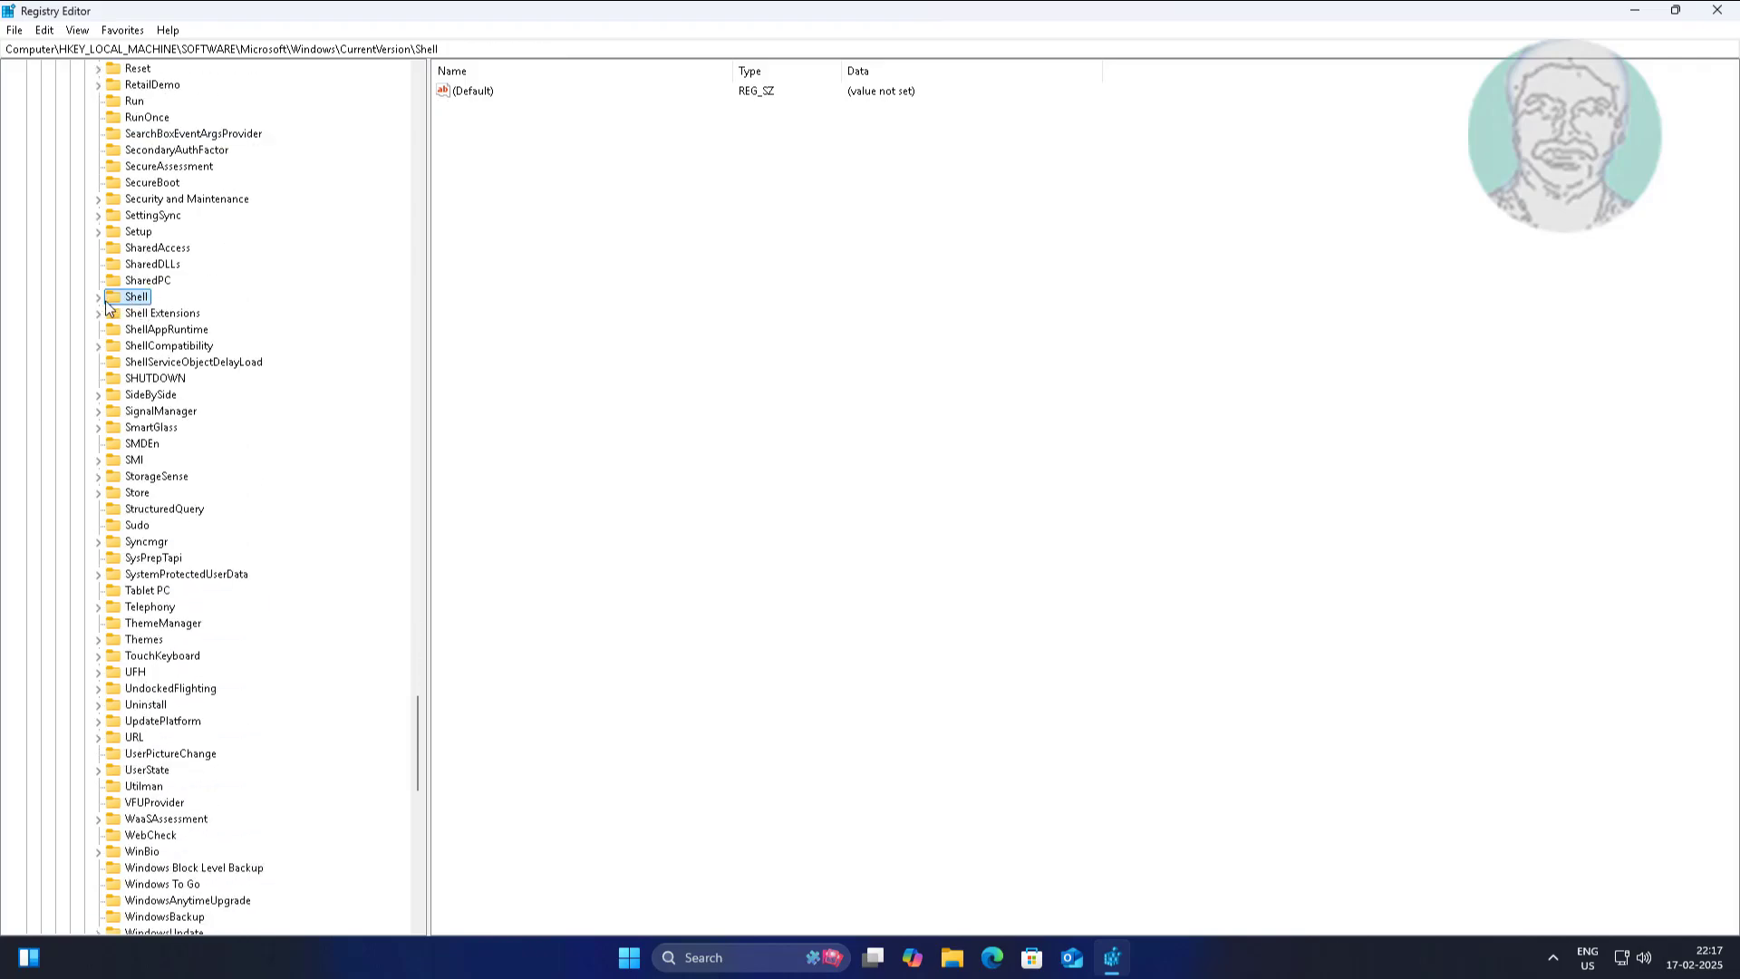
click(98, 297)
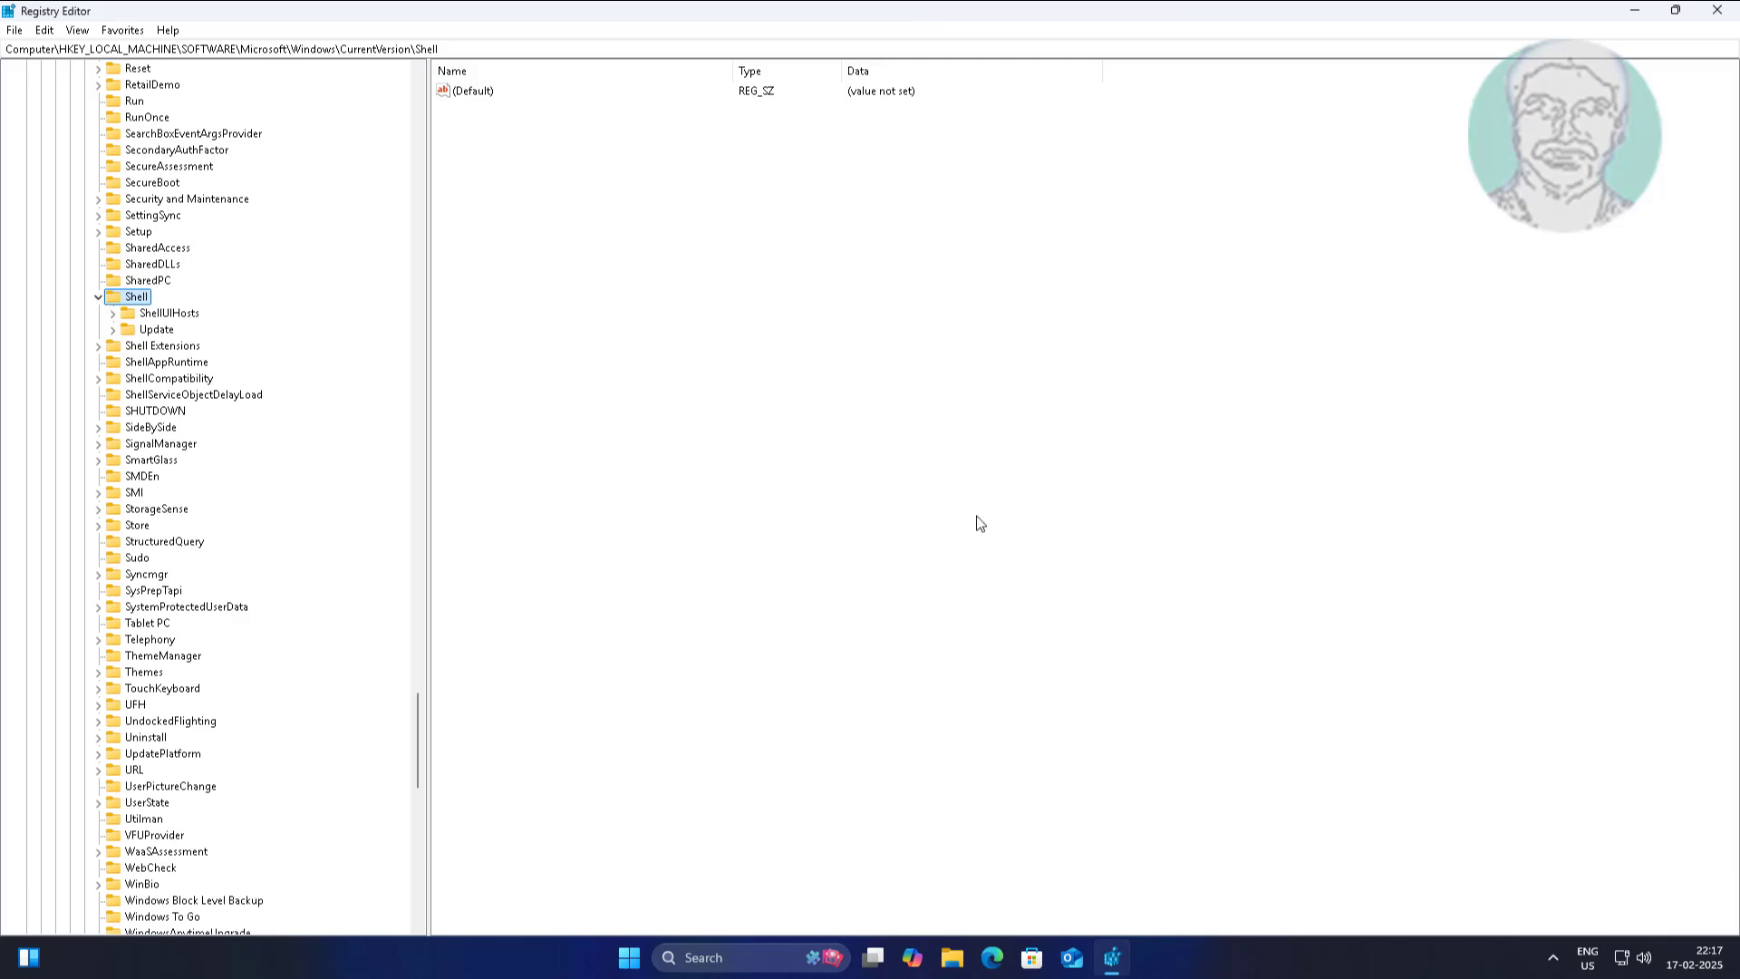
- Expand the Update key under Shell and select its Packages subkey
click(145, 331)
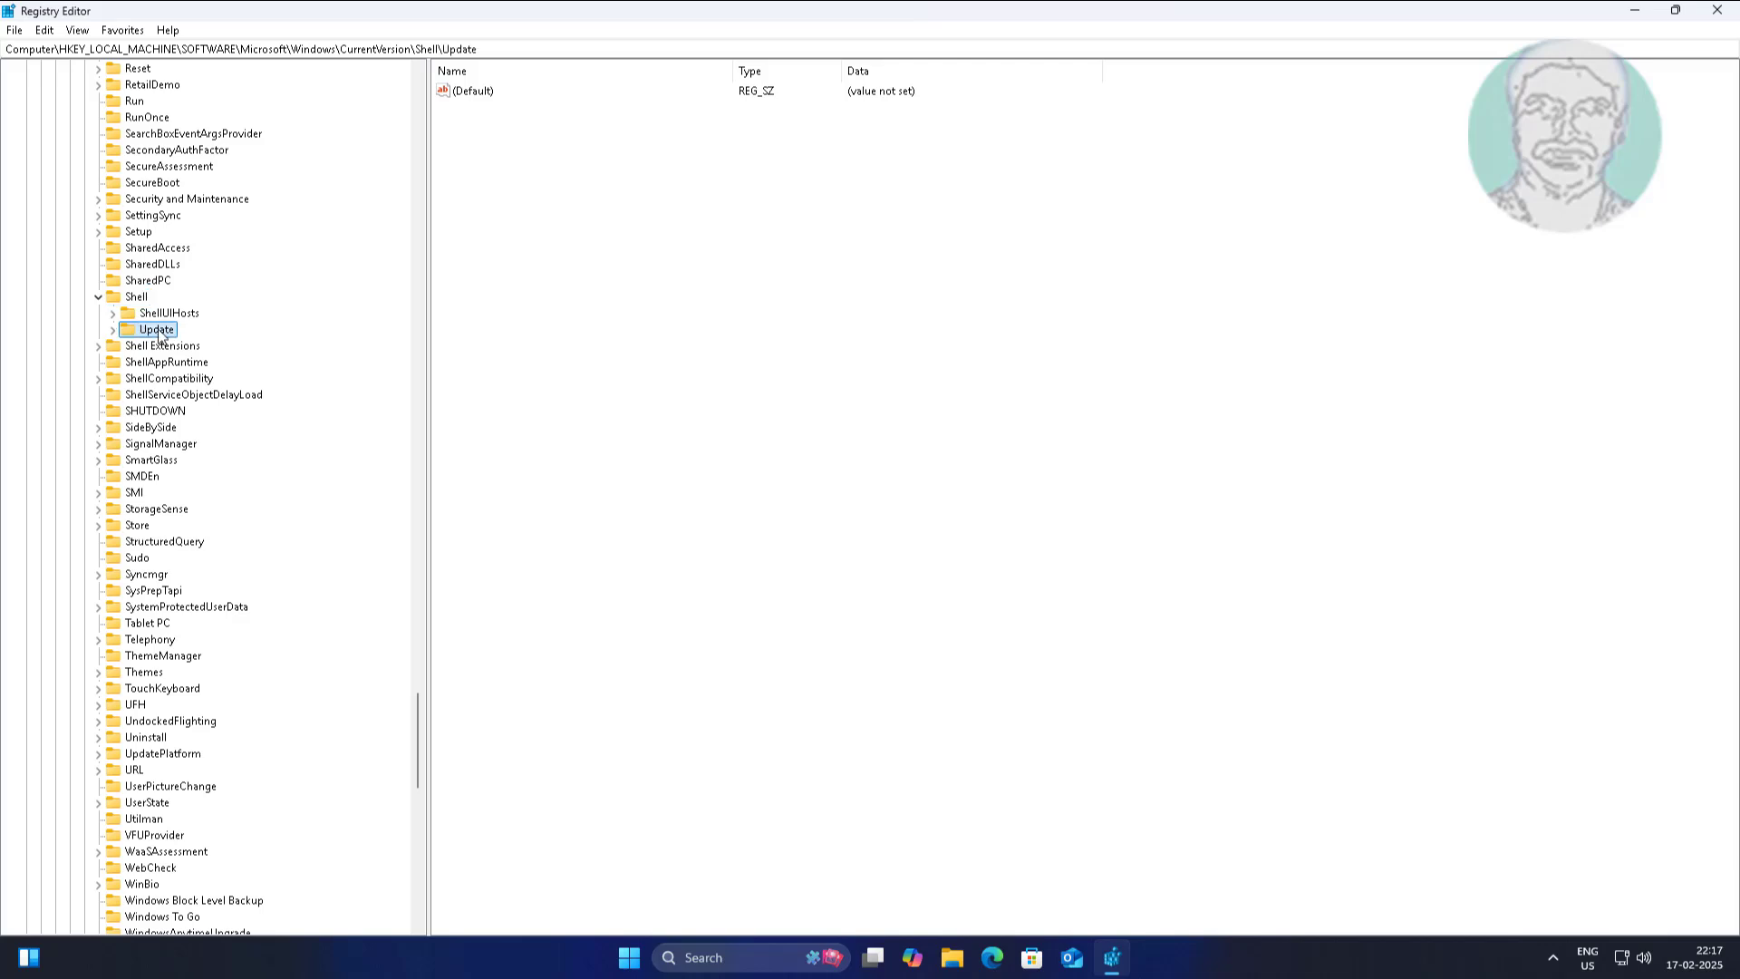
click(113, 331)
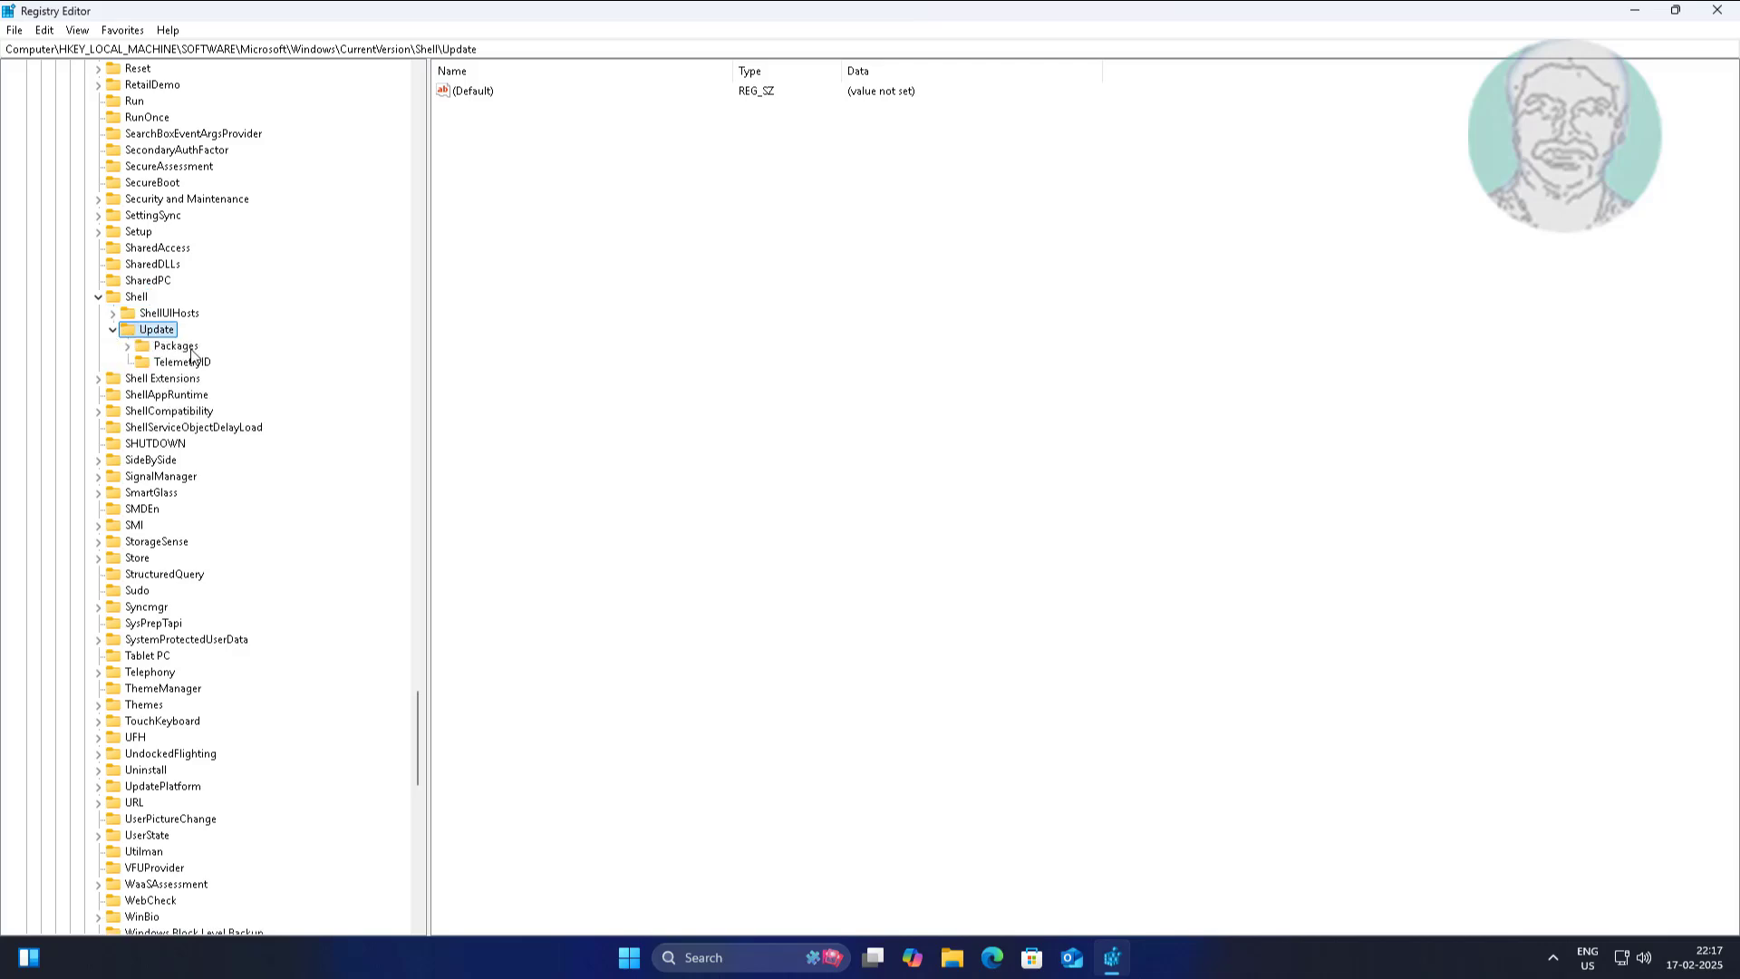
click(188, 351)
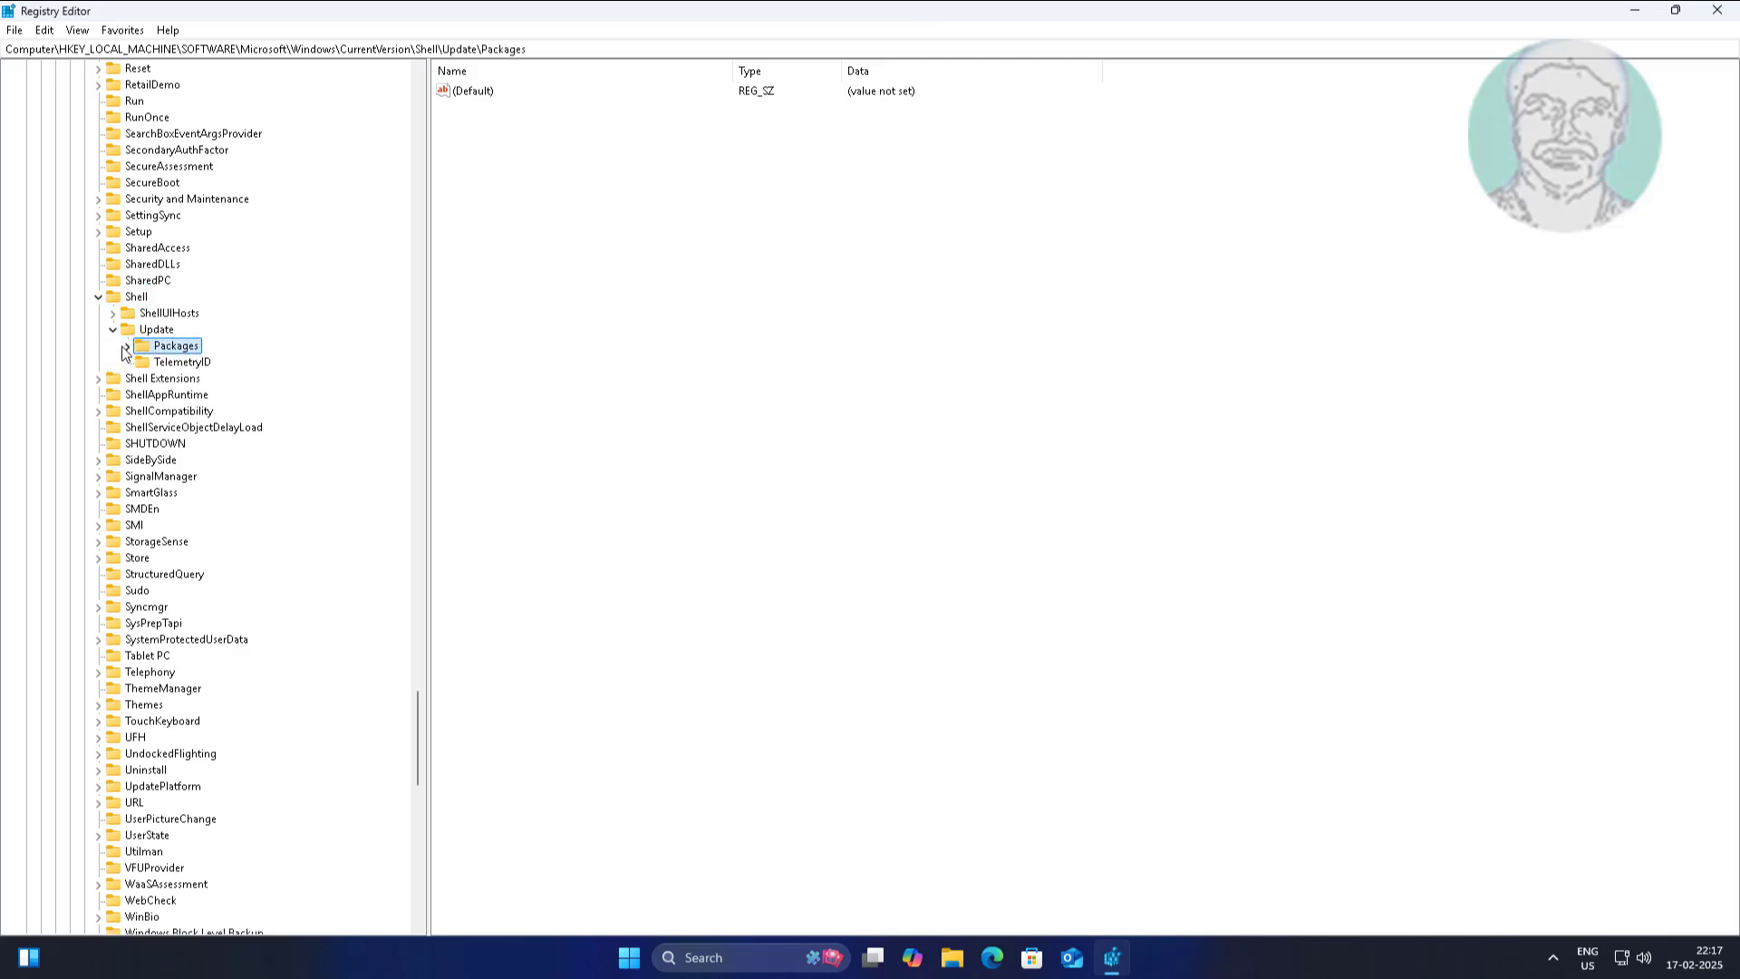
- Create a DWORD (32-bit) value named UndockingDisabled in the Packages key
click(590, 191)
right_click(590, 191)
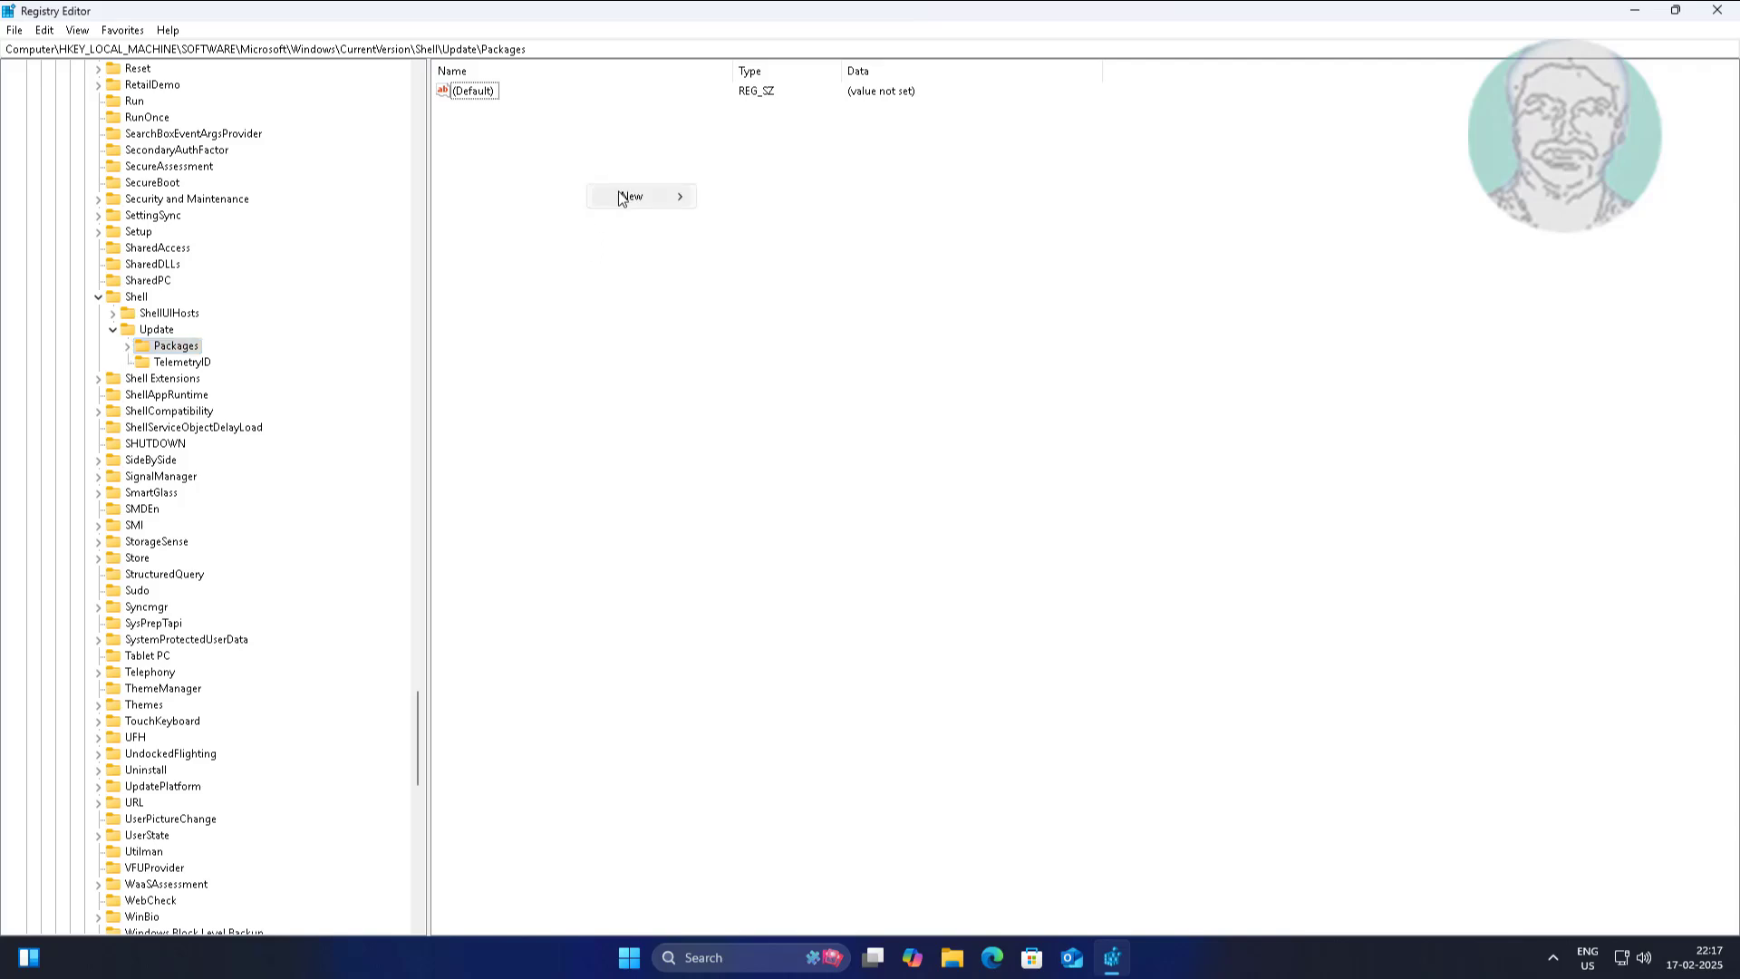
mouse_move(630, 195)
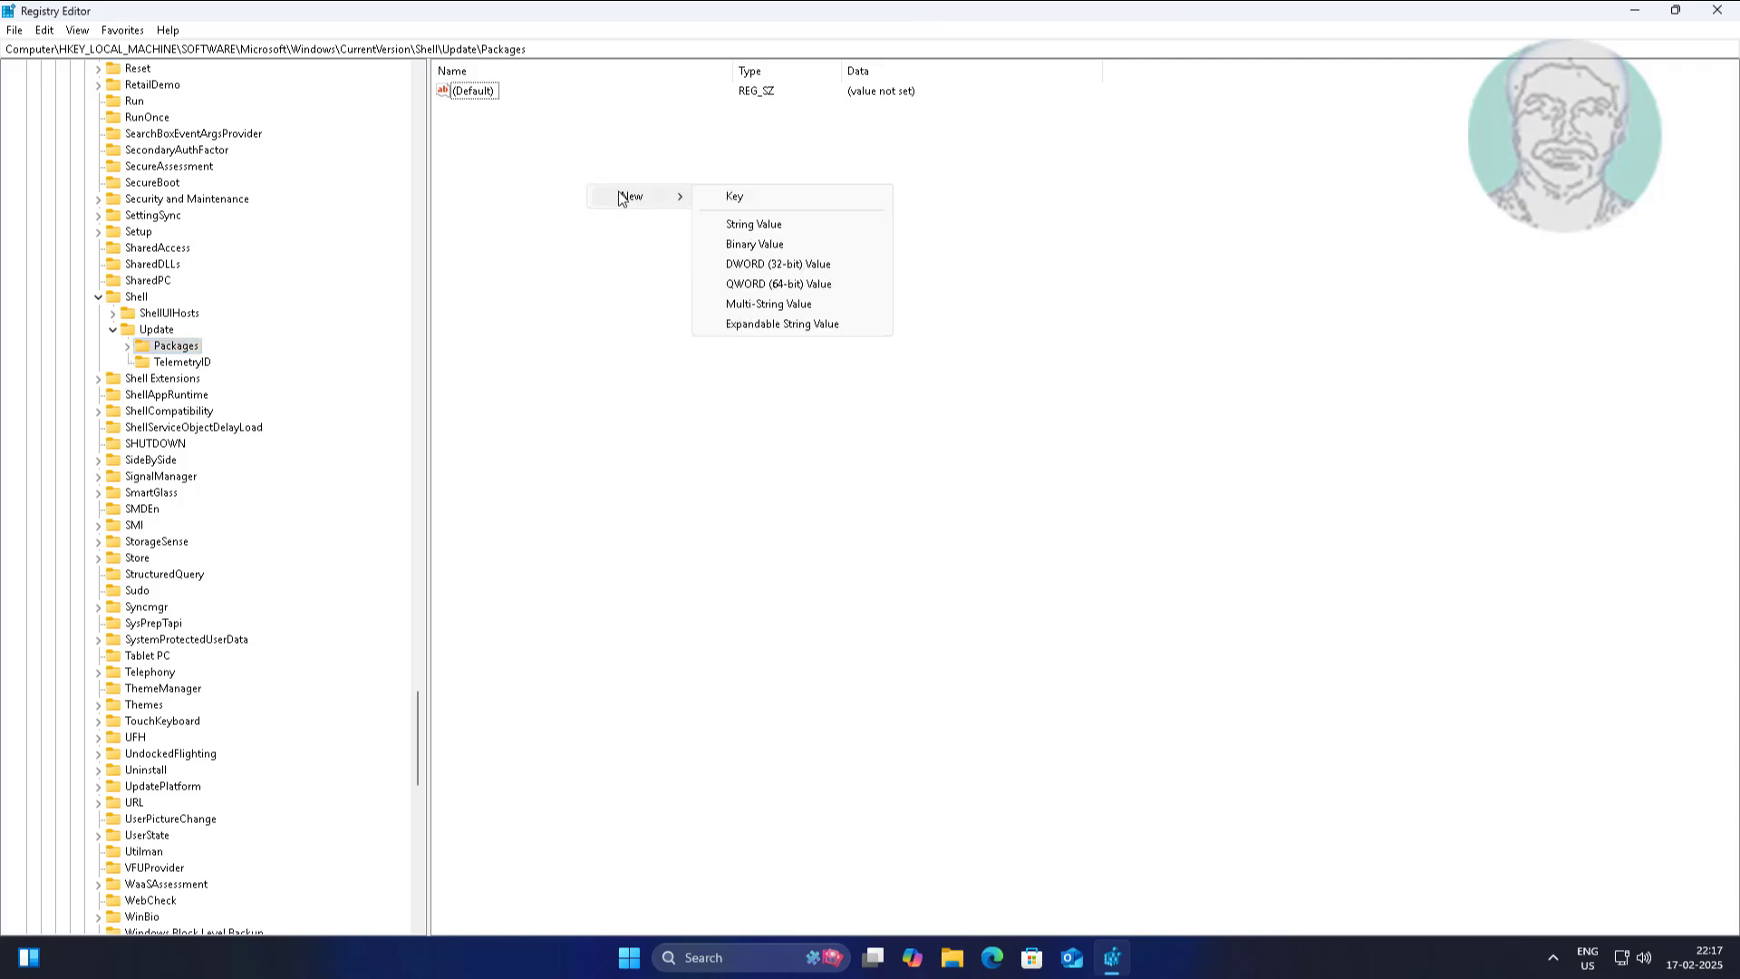
click(820, 265)
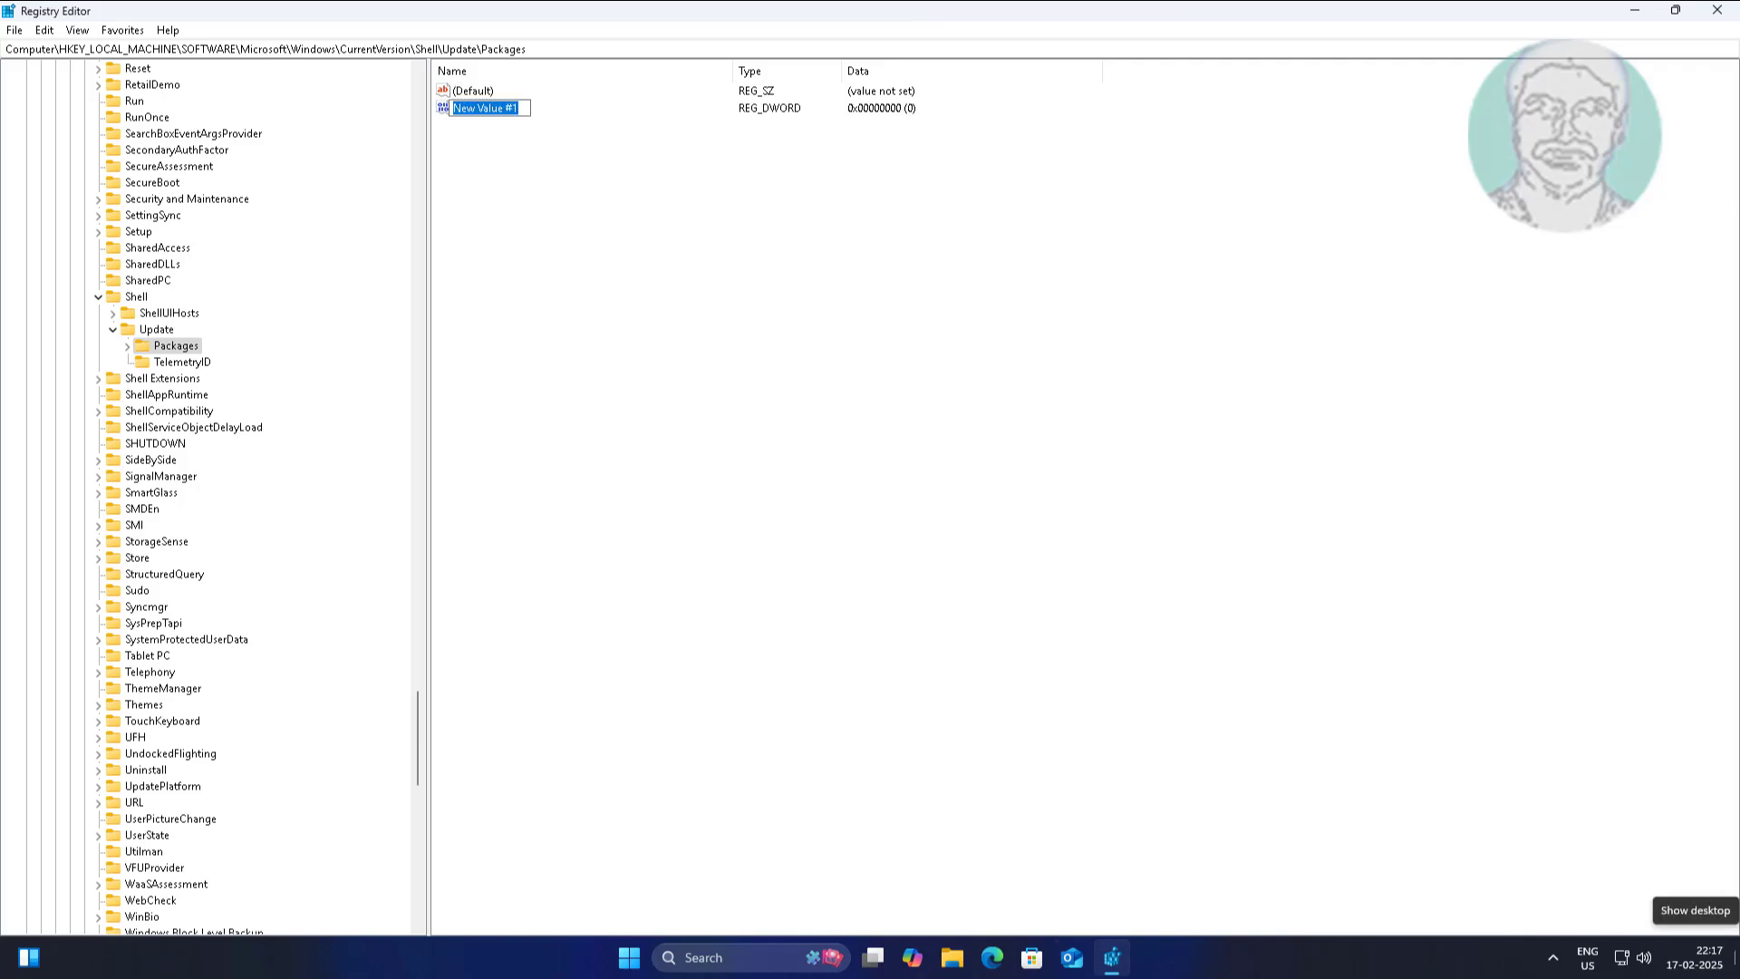
text(Undocking)
text(Disabled)
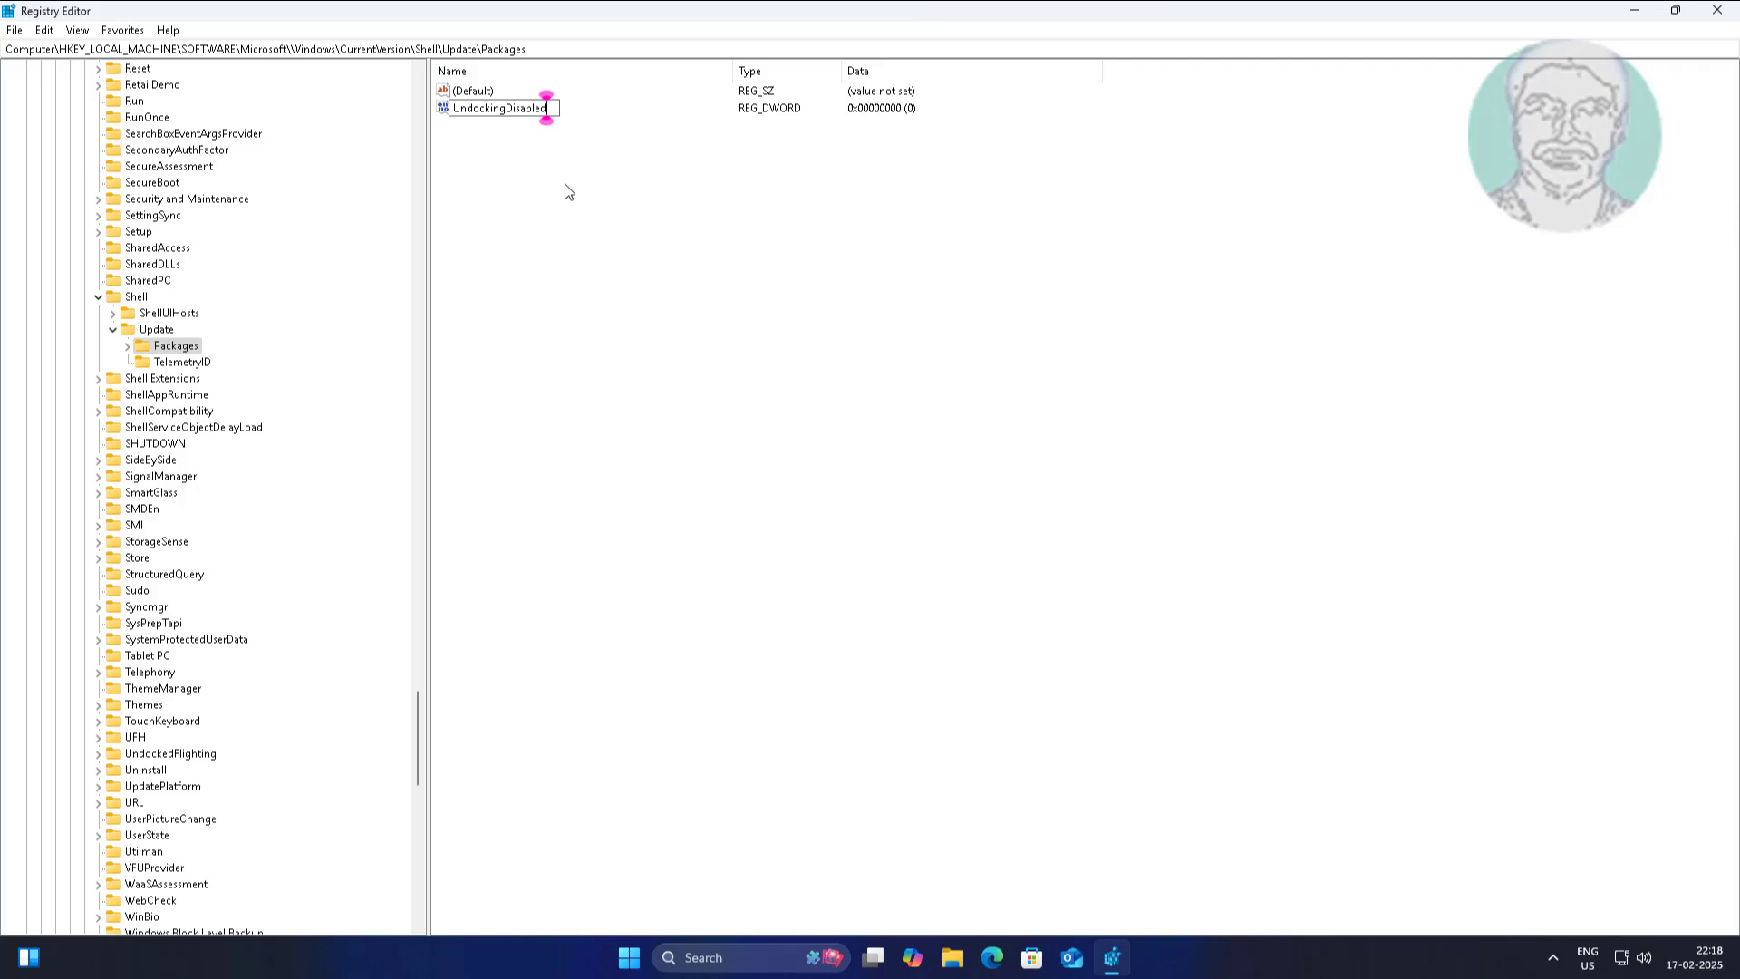
key(Return)
- Set the value data of UndockingDisabled to 1
double_click(541, 112)
text(1)
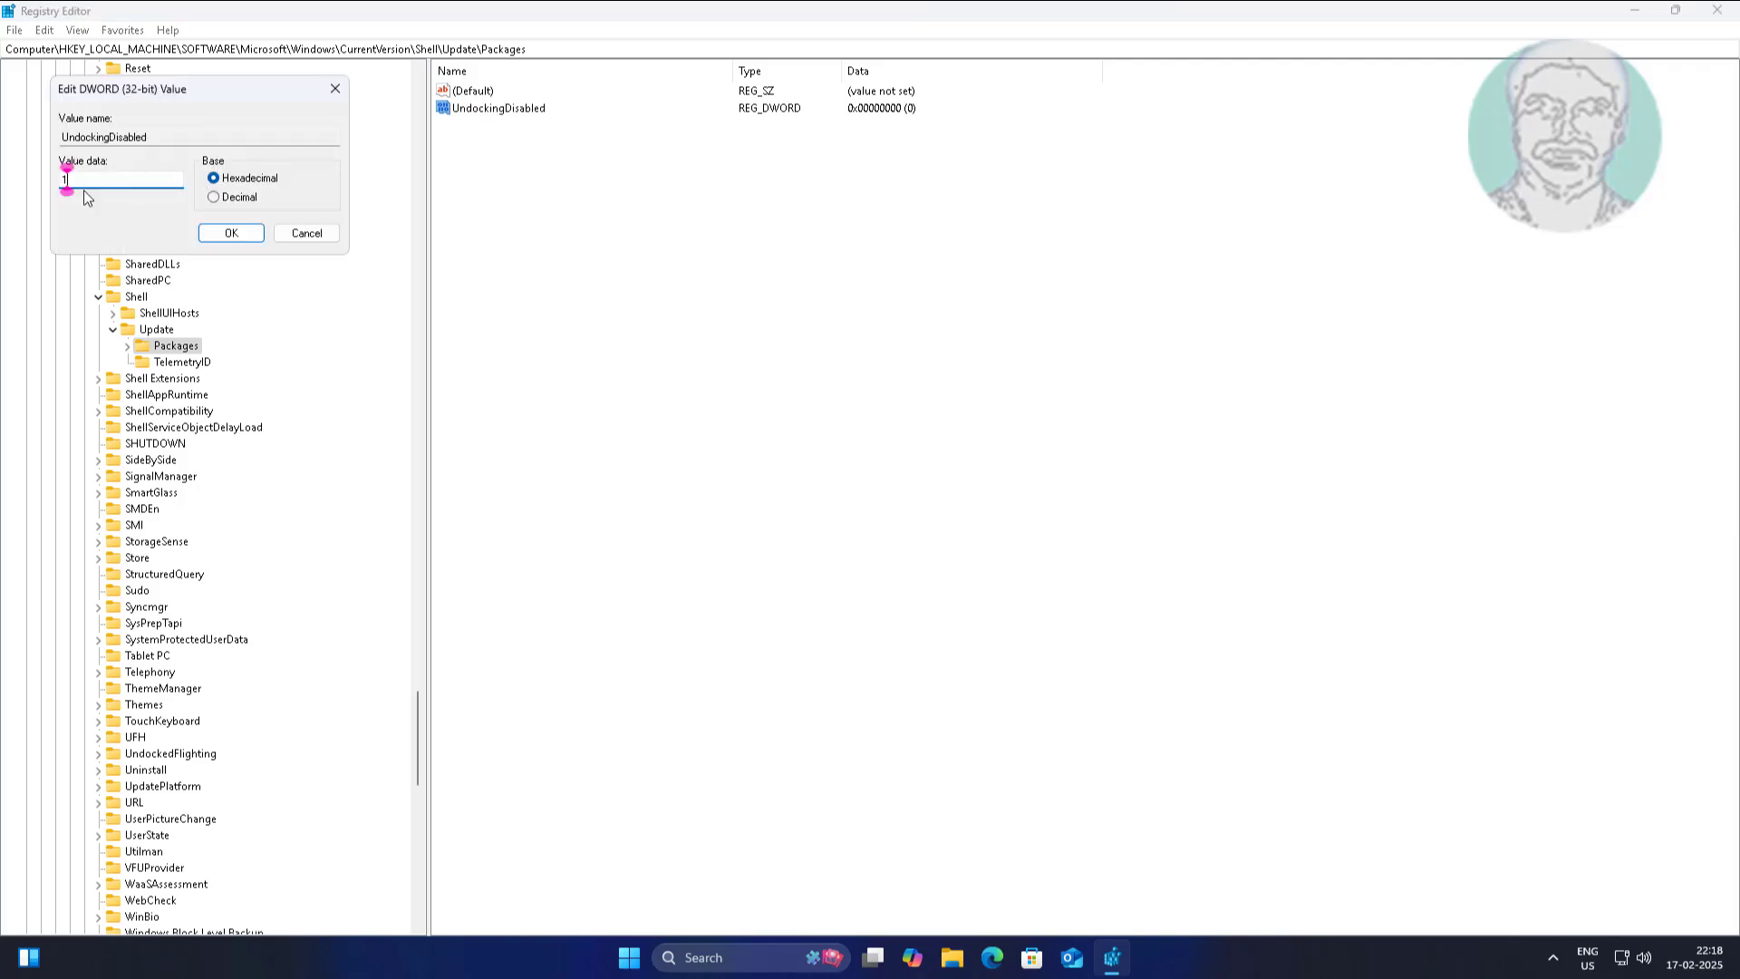
click(231, 233)
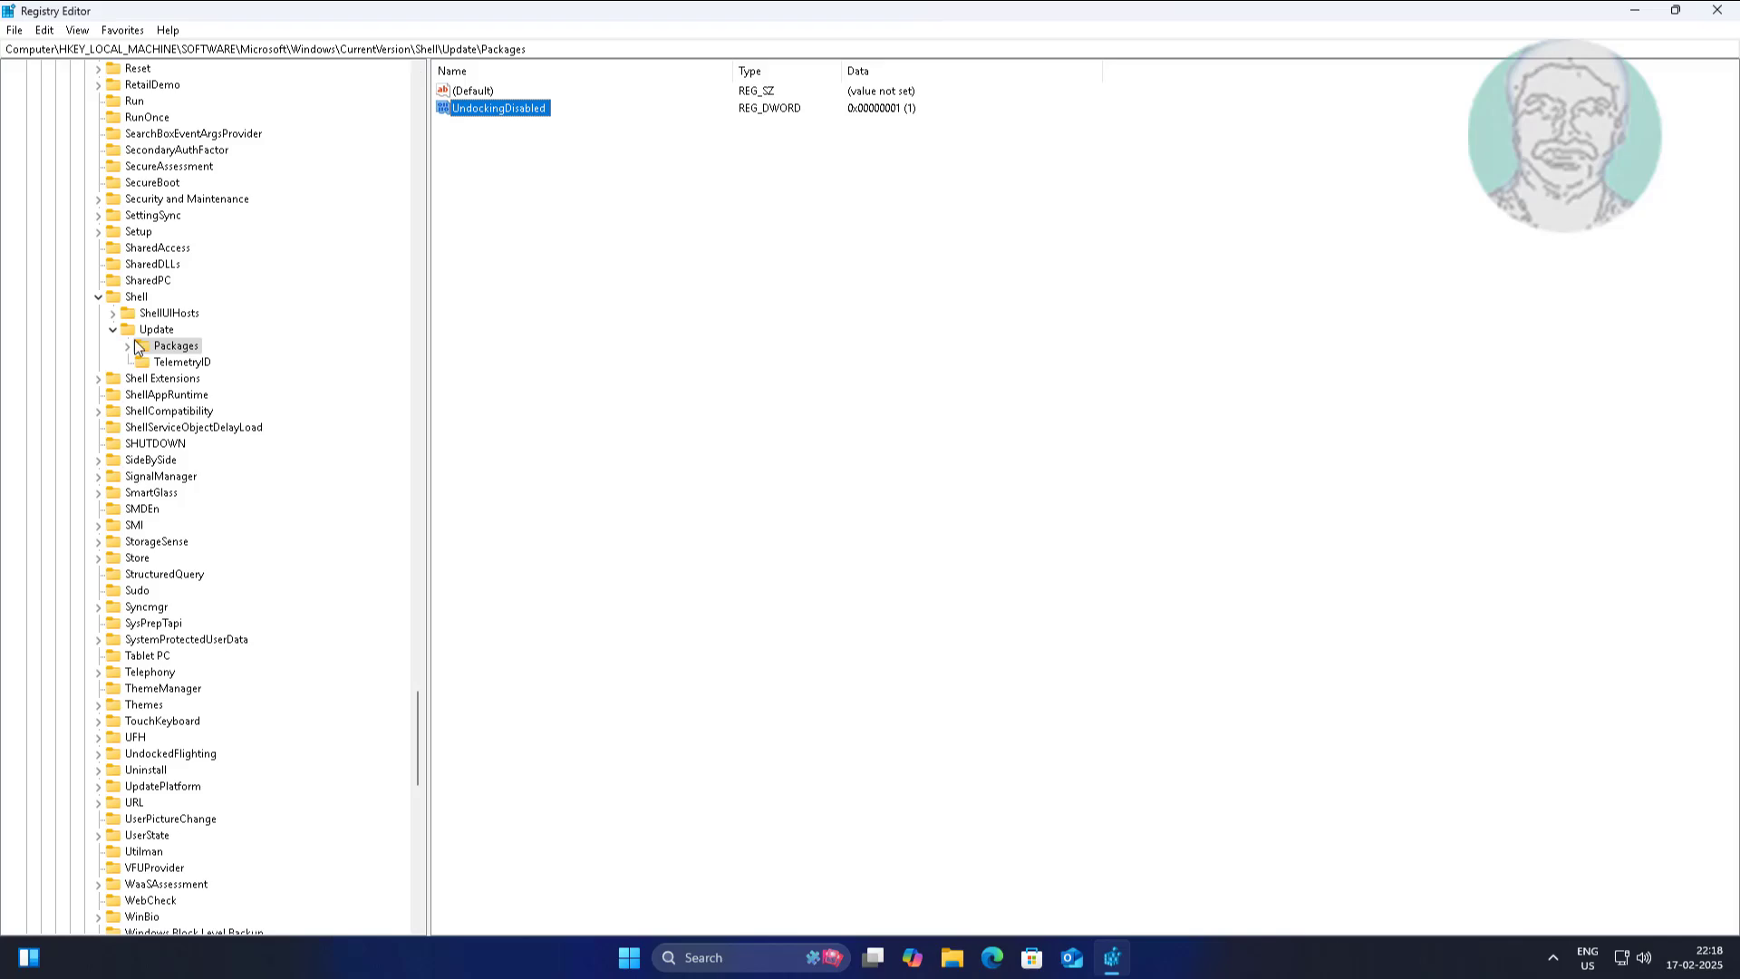
- Collapse the expanded keys up to HKEY_LOCAL_MACHINE and close Registry Editor
click(112, 328)
click(98, 297)
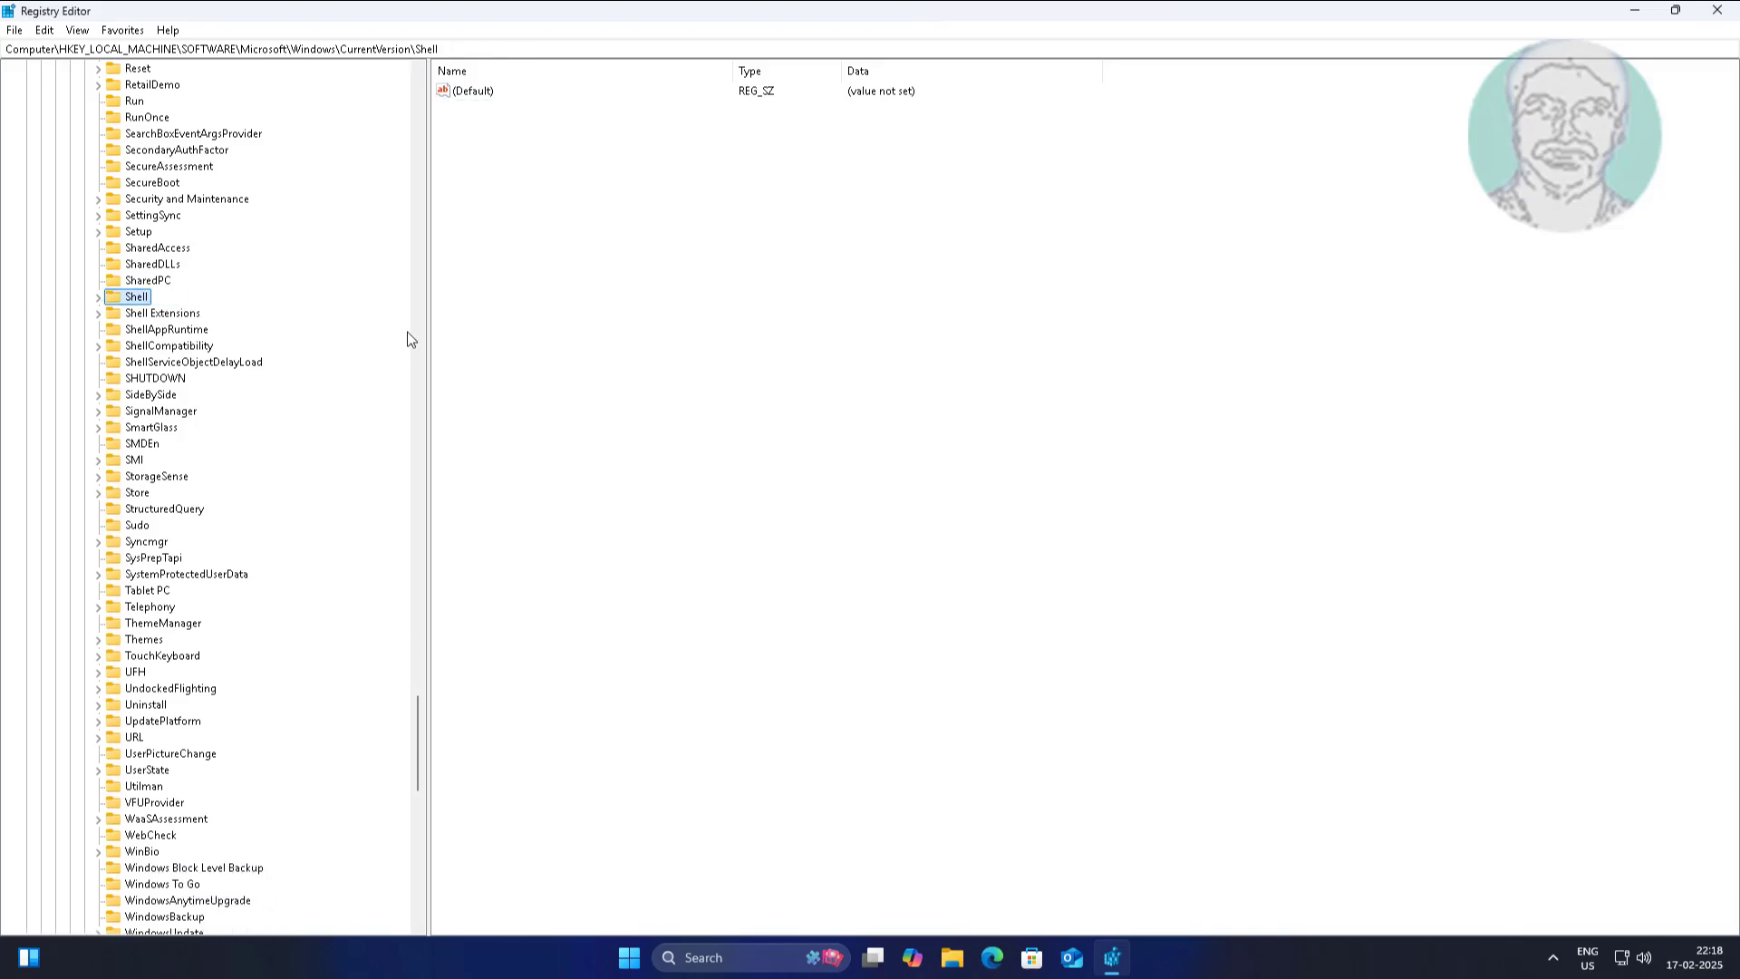
drag(416, 705, 409, 73)
click(55, 379)
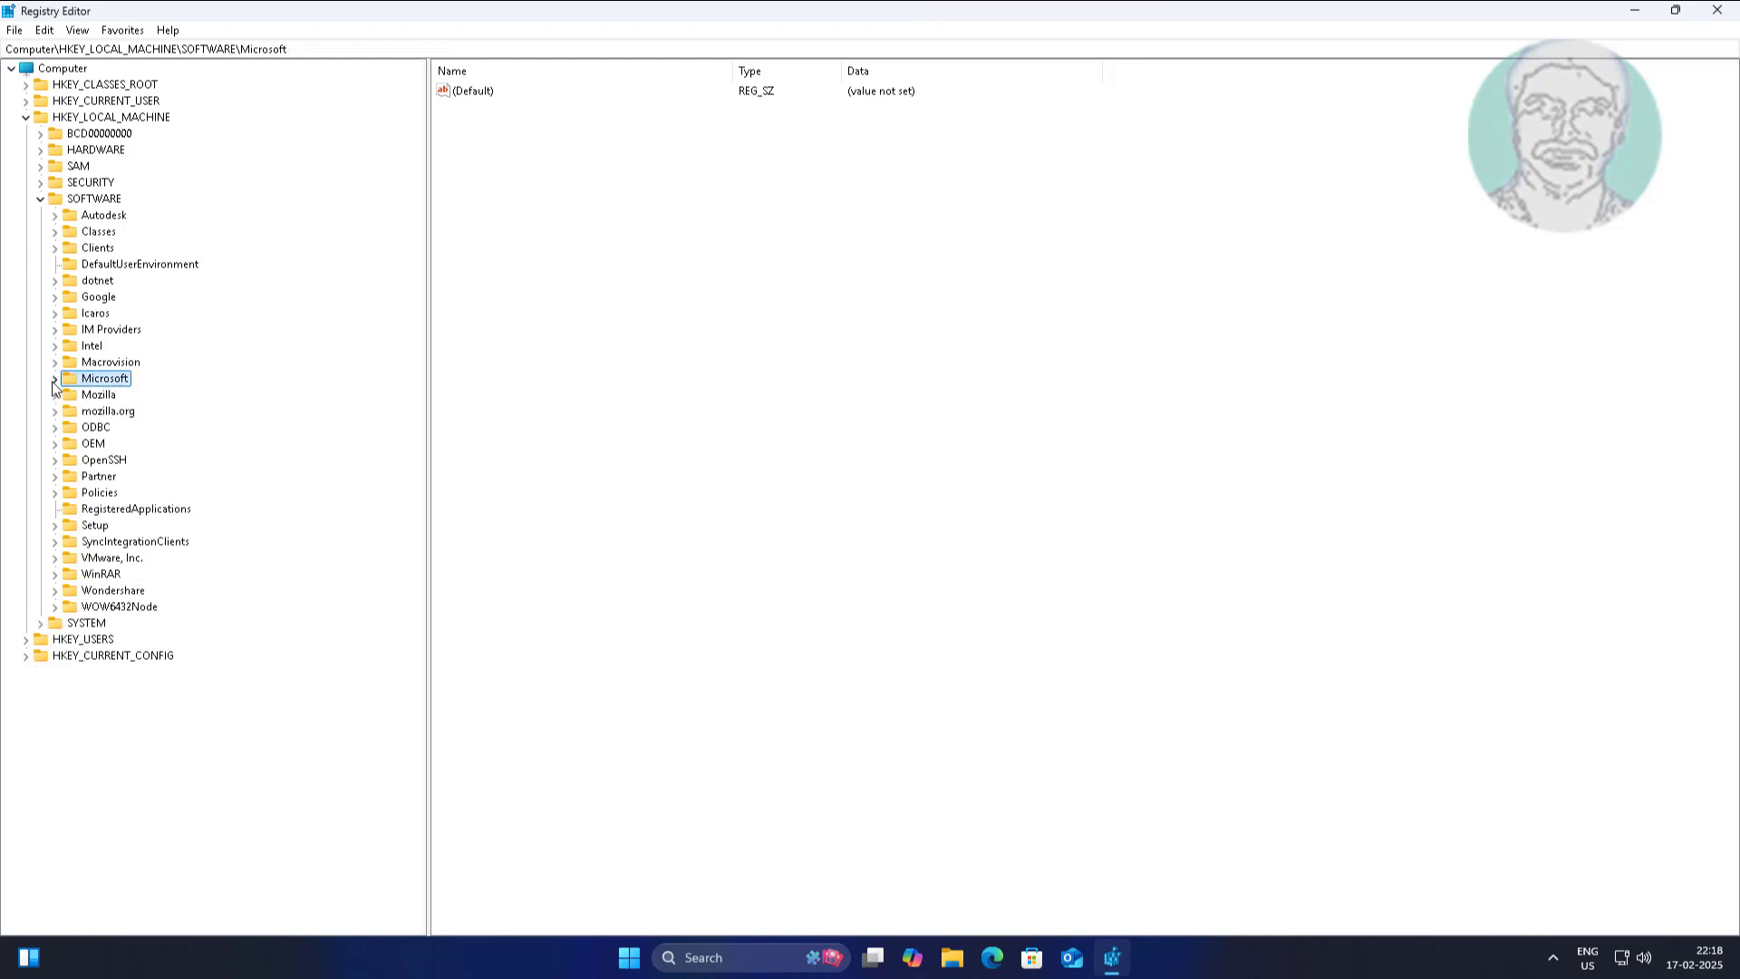
click(40, 198)
click(26, 117)
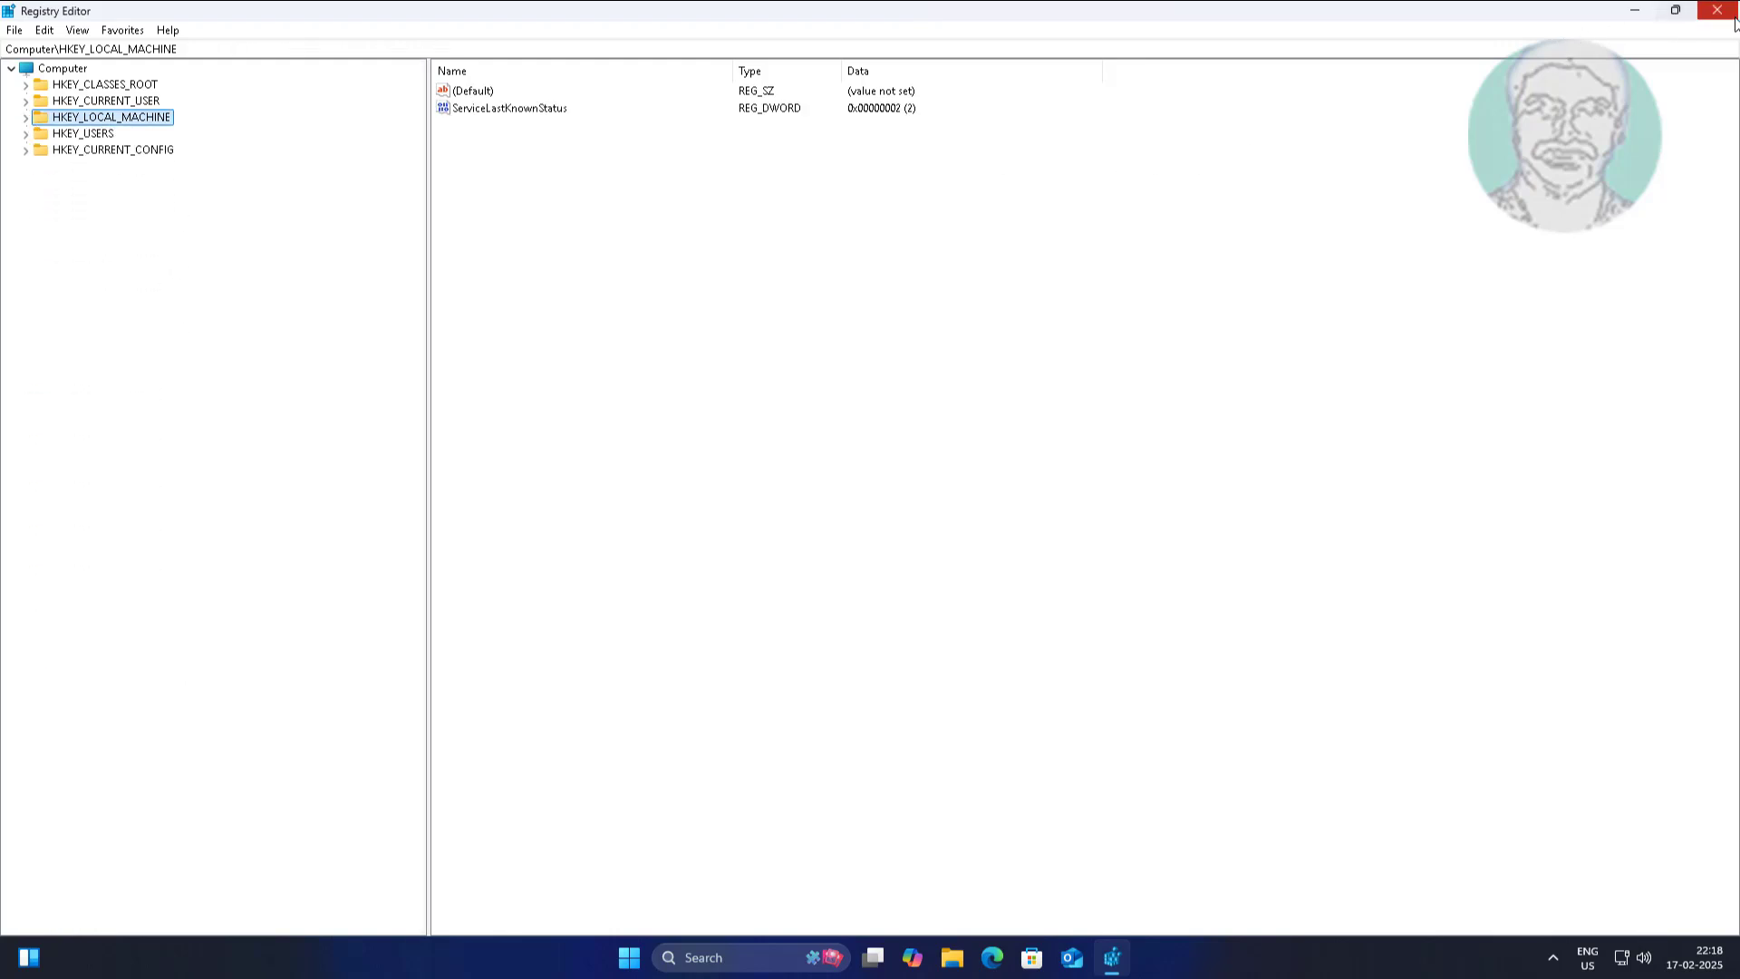
click(1717, 9)
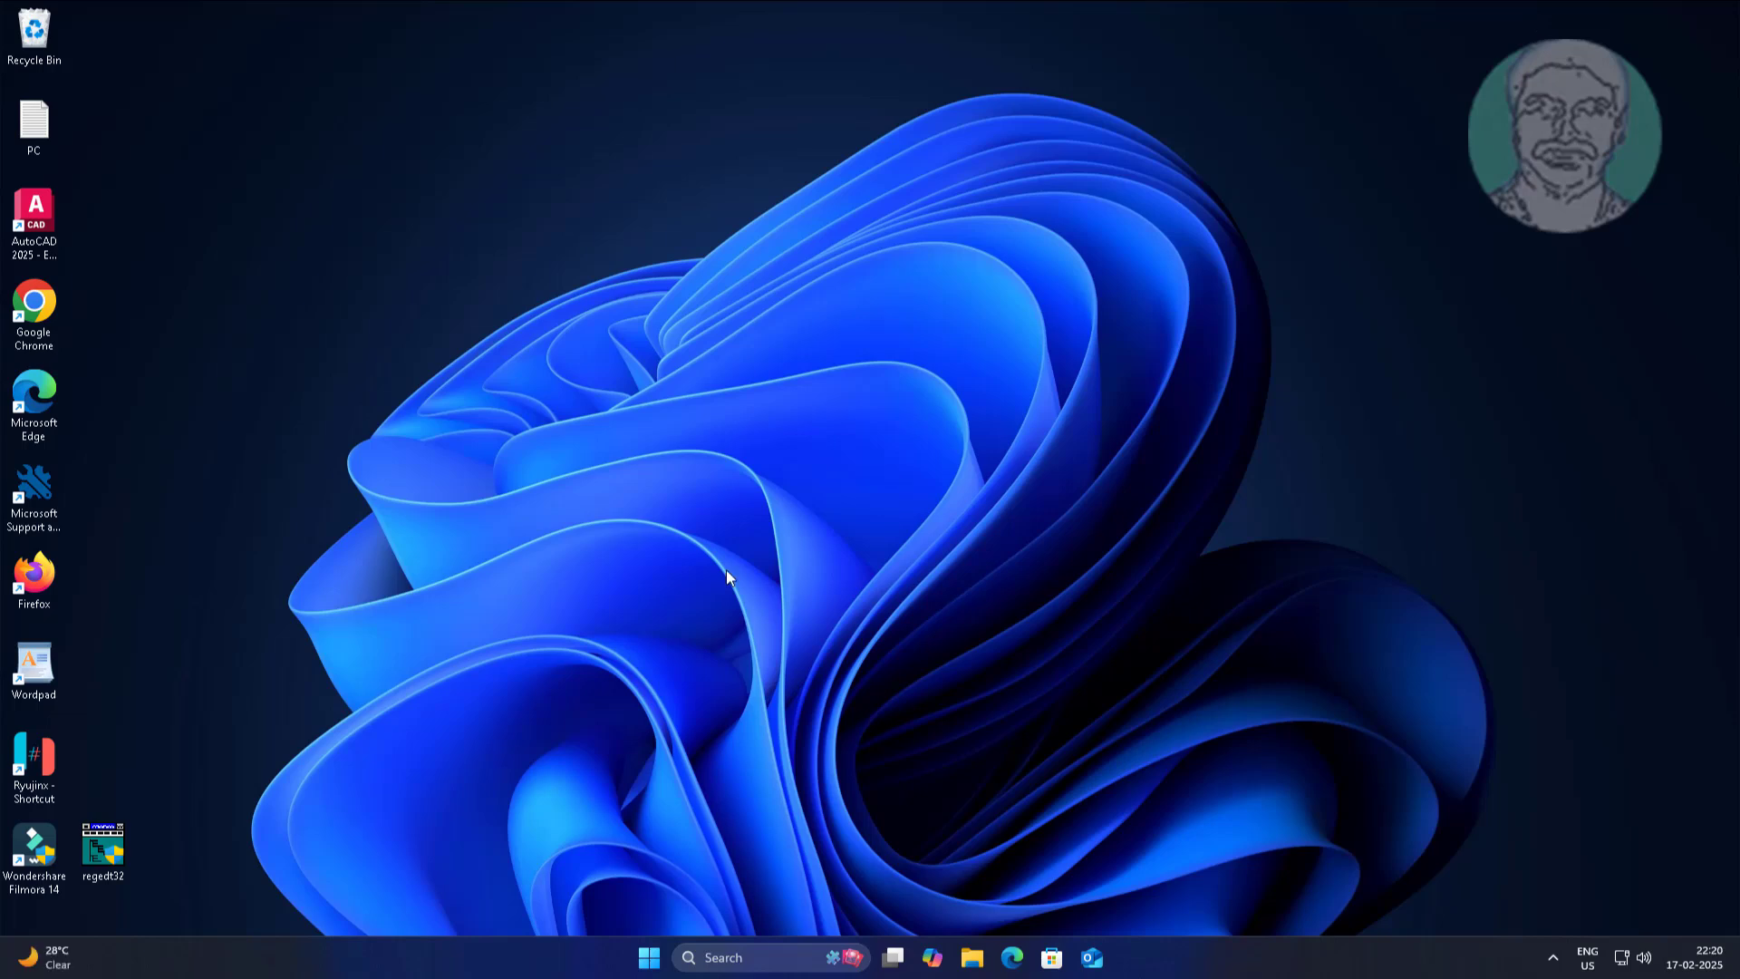
- Restart the computer from the Shut Down Windows dialog
key(alt+F4)
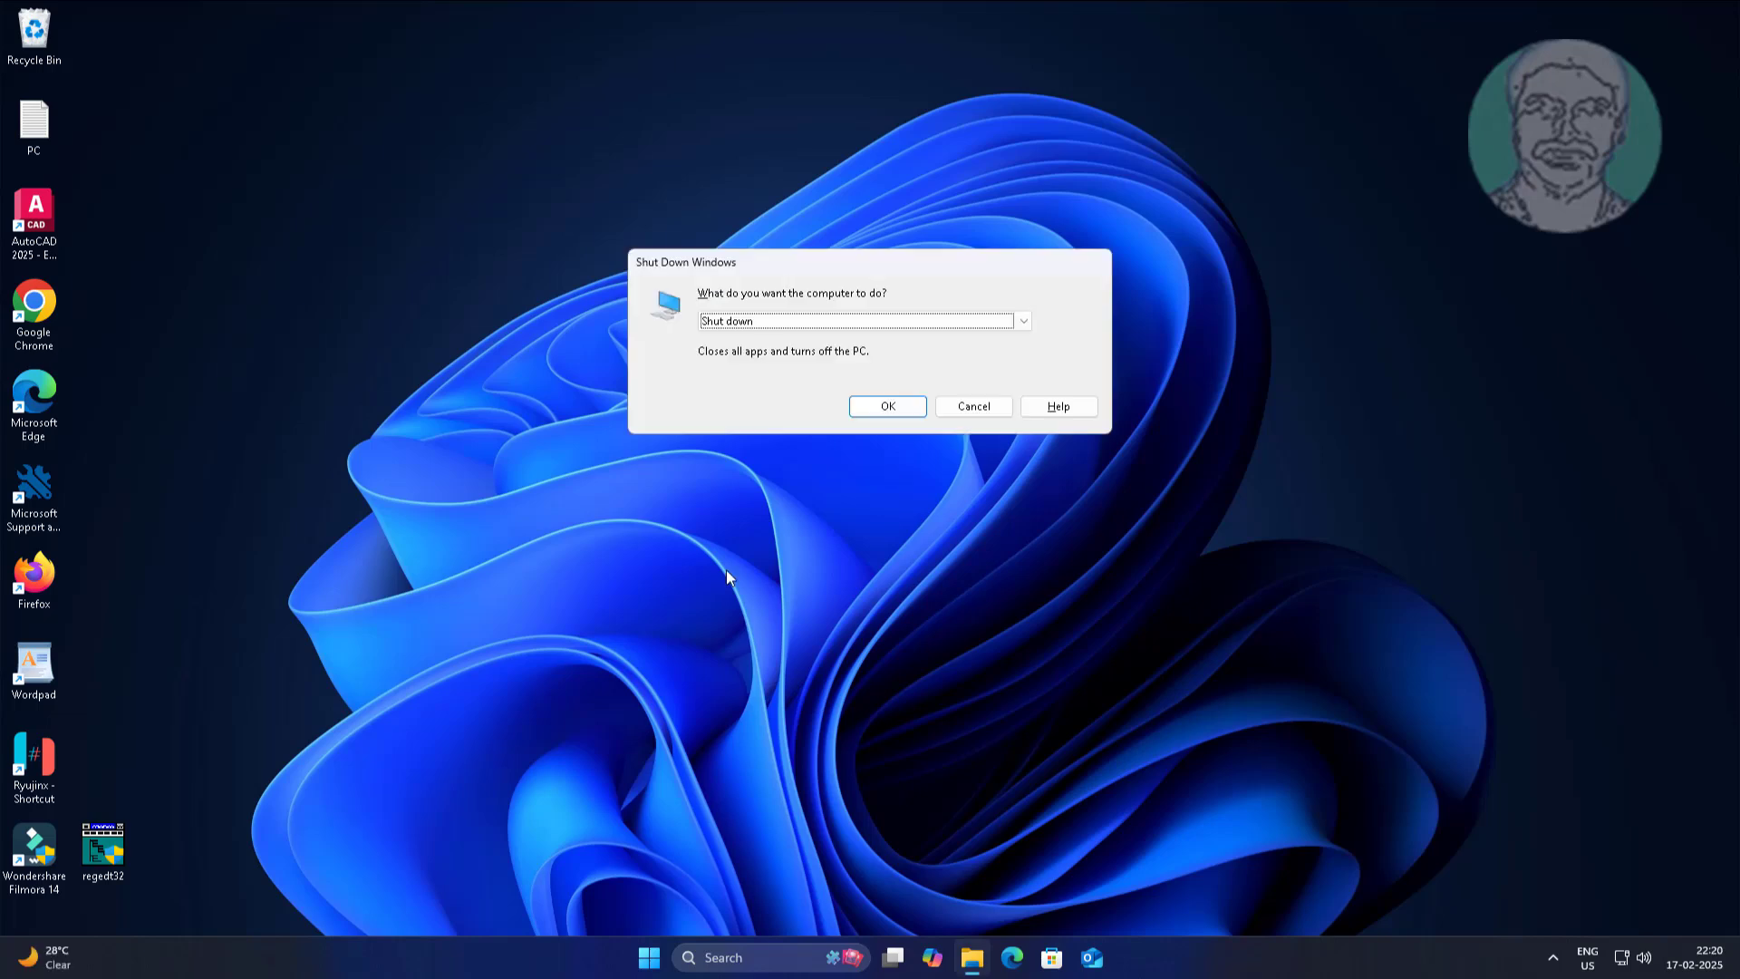
click(806, 322)
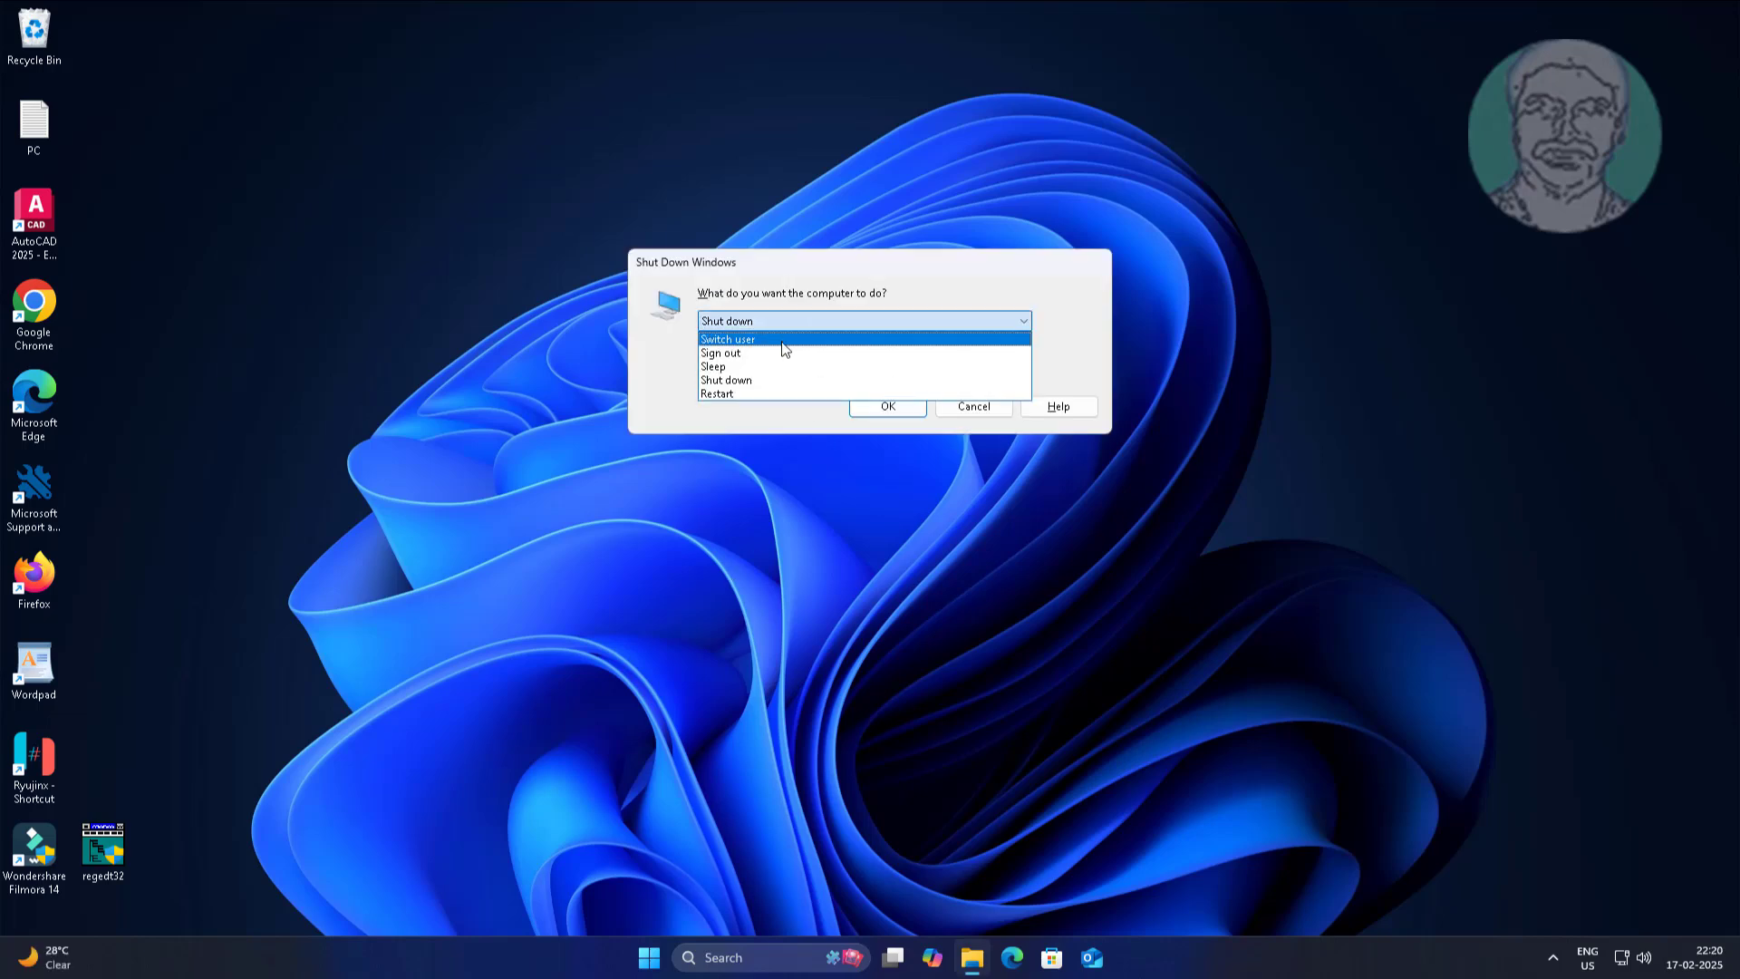
click(754, 395)
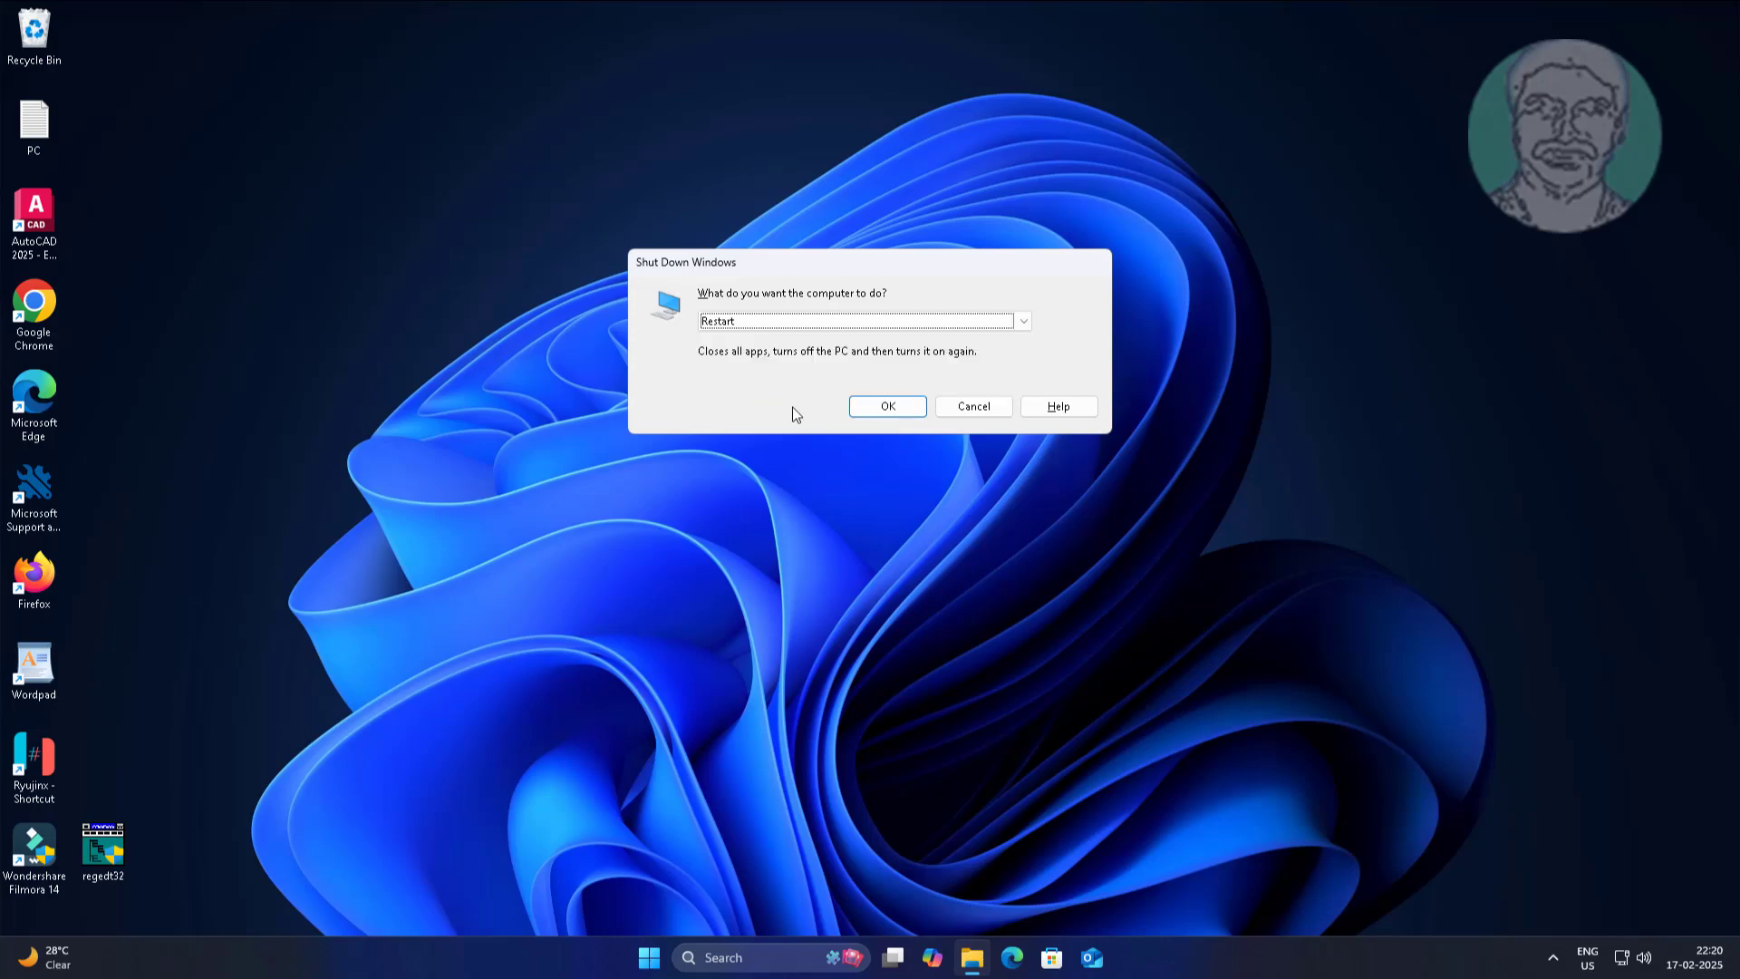
click(894, 415)
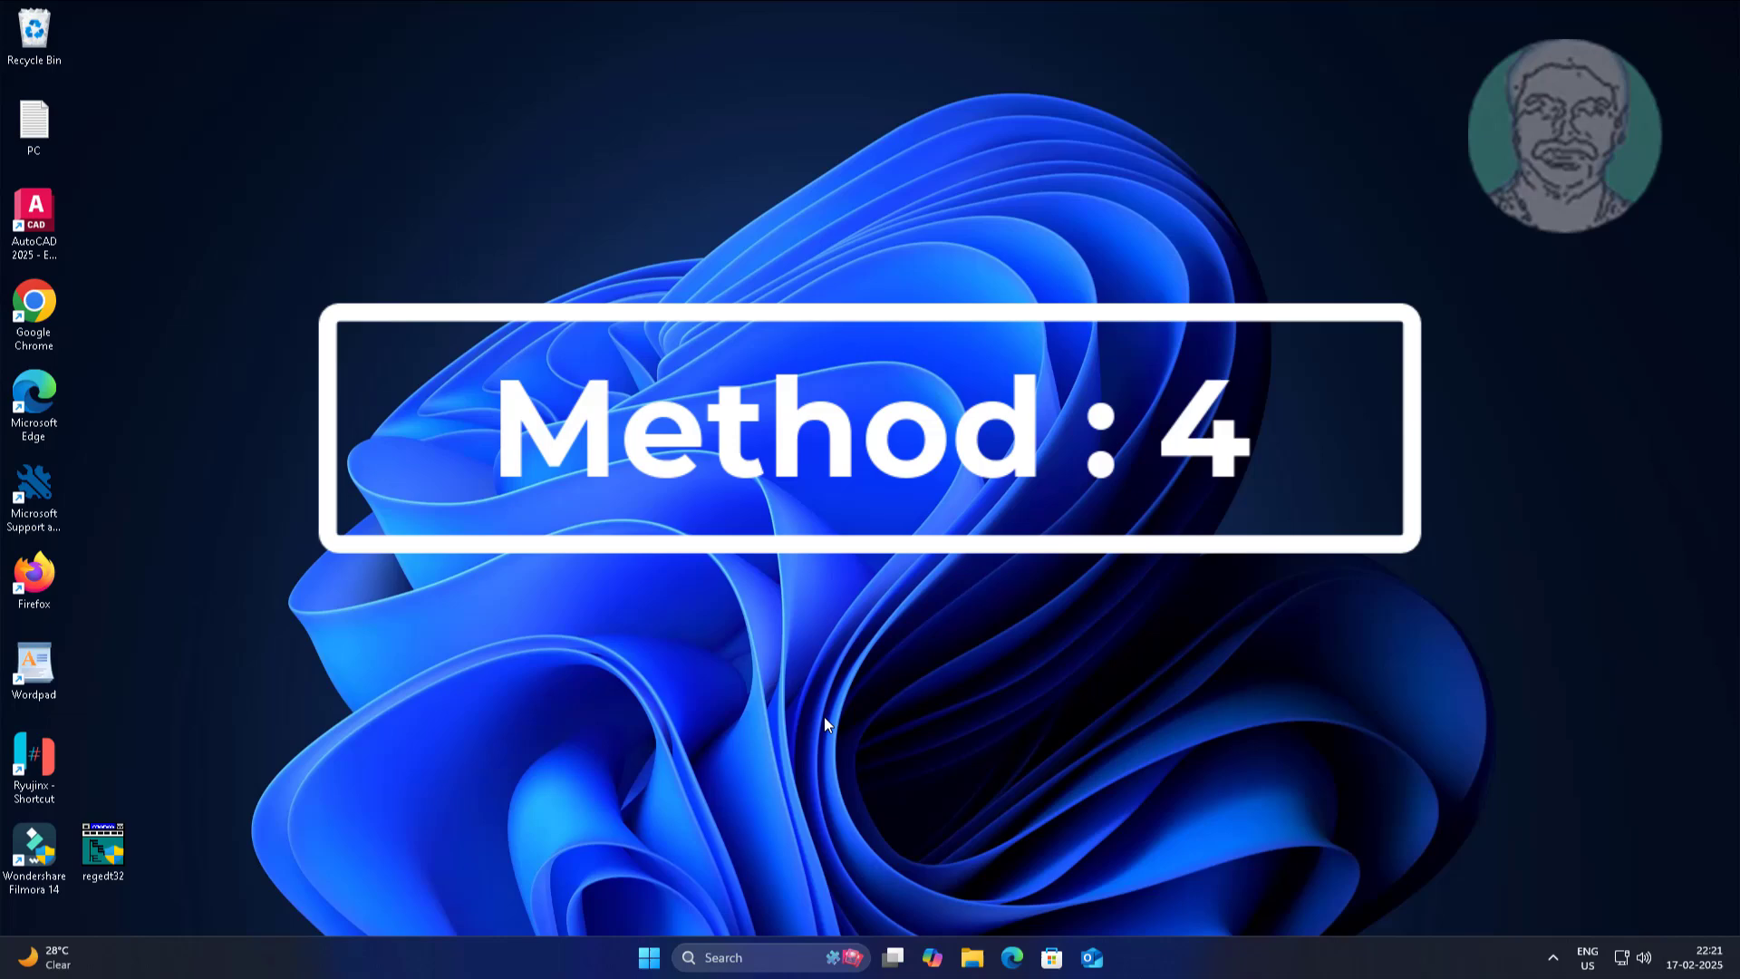
- Open the local app data folder in File Explorer by running %localappdata%
key(super+r)
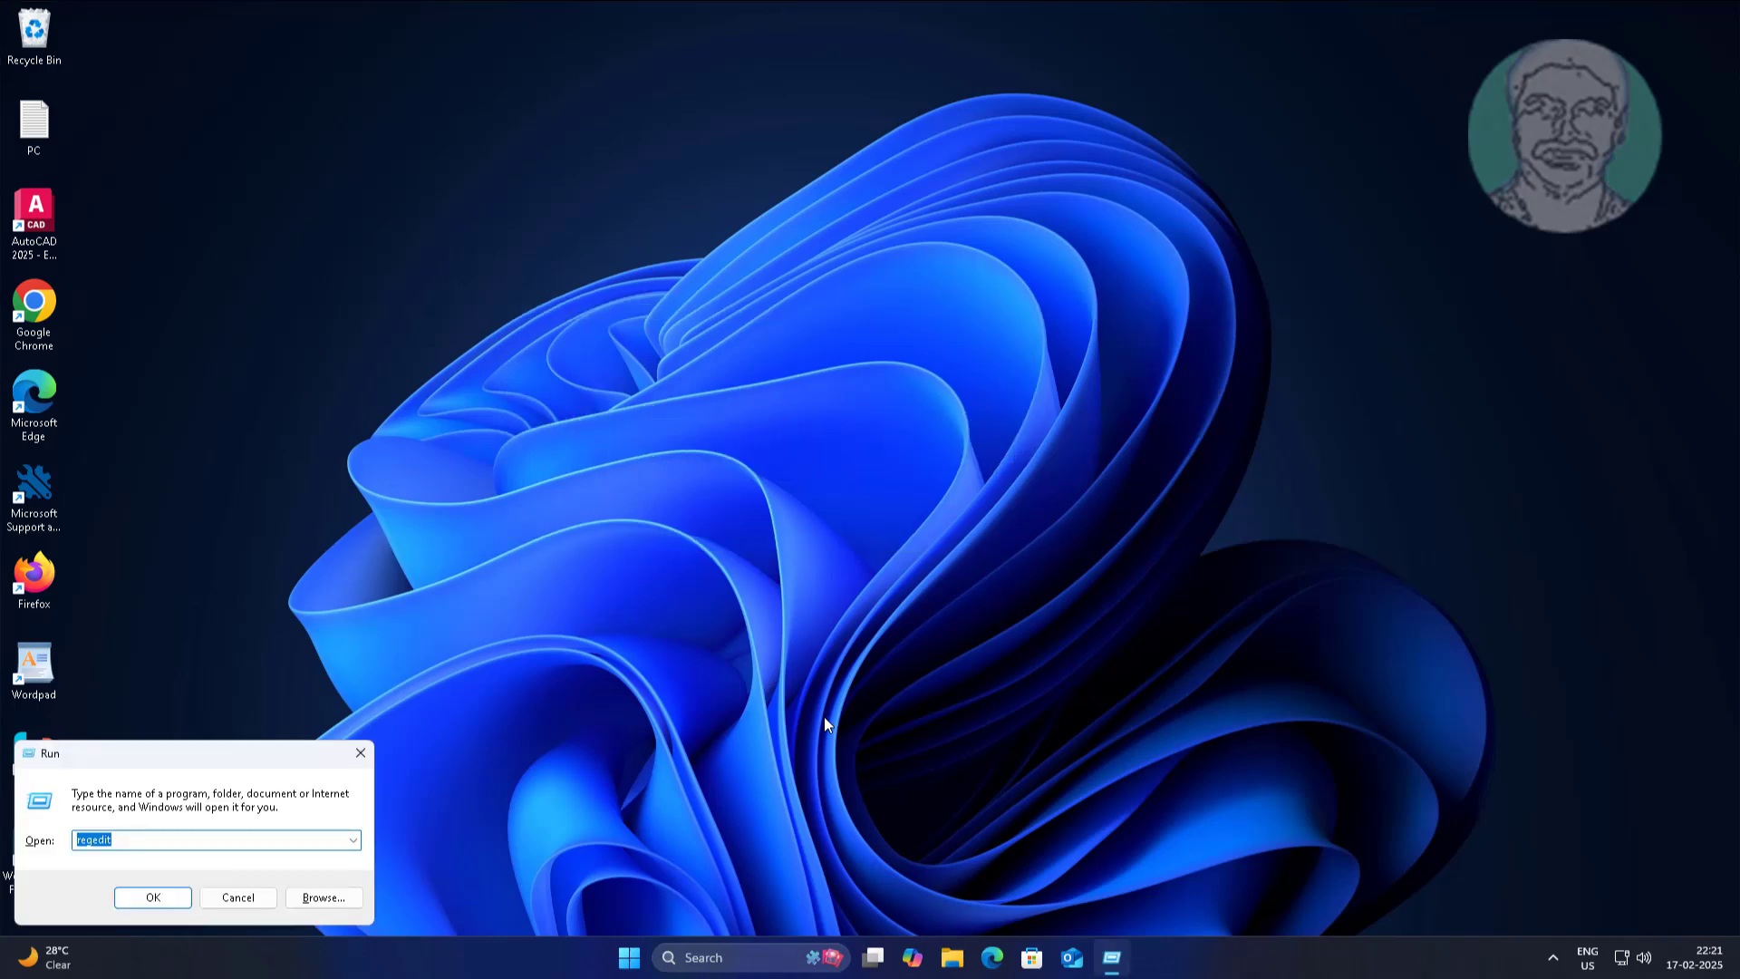
text(%loc)
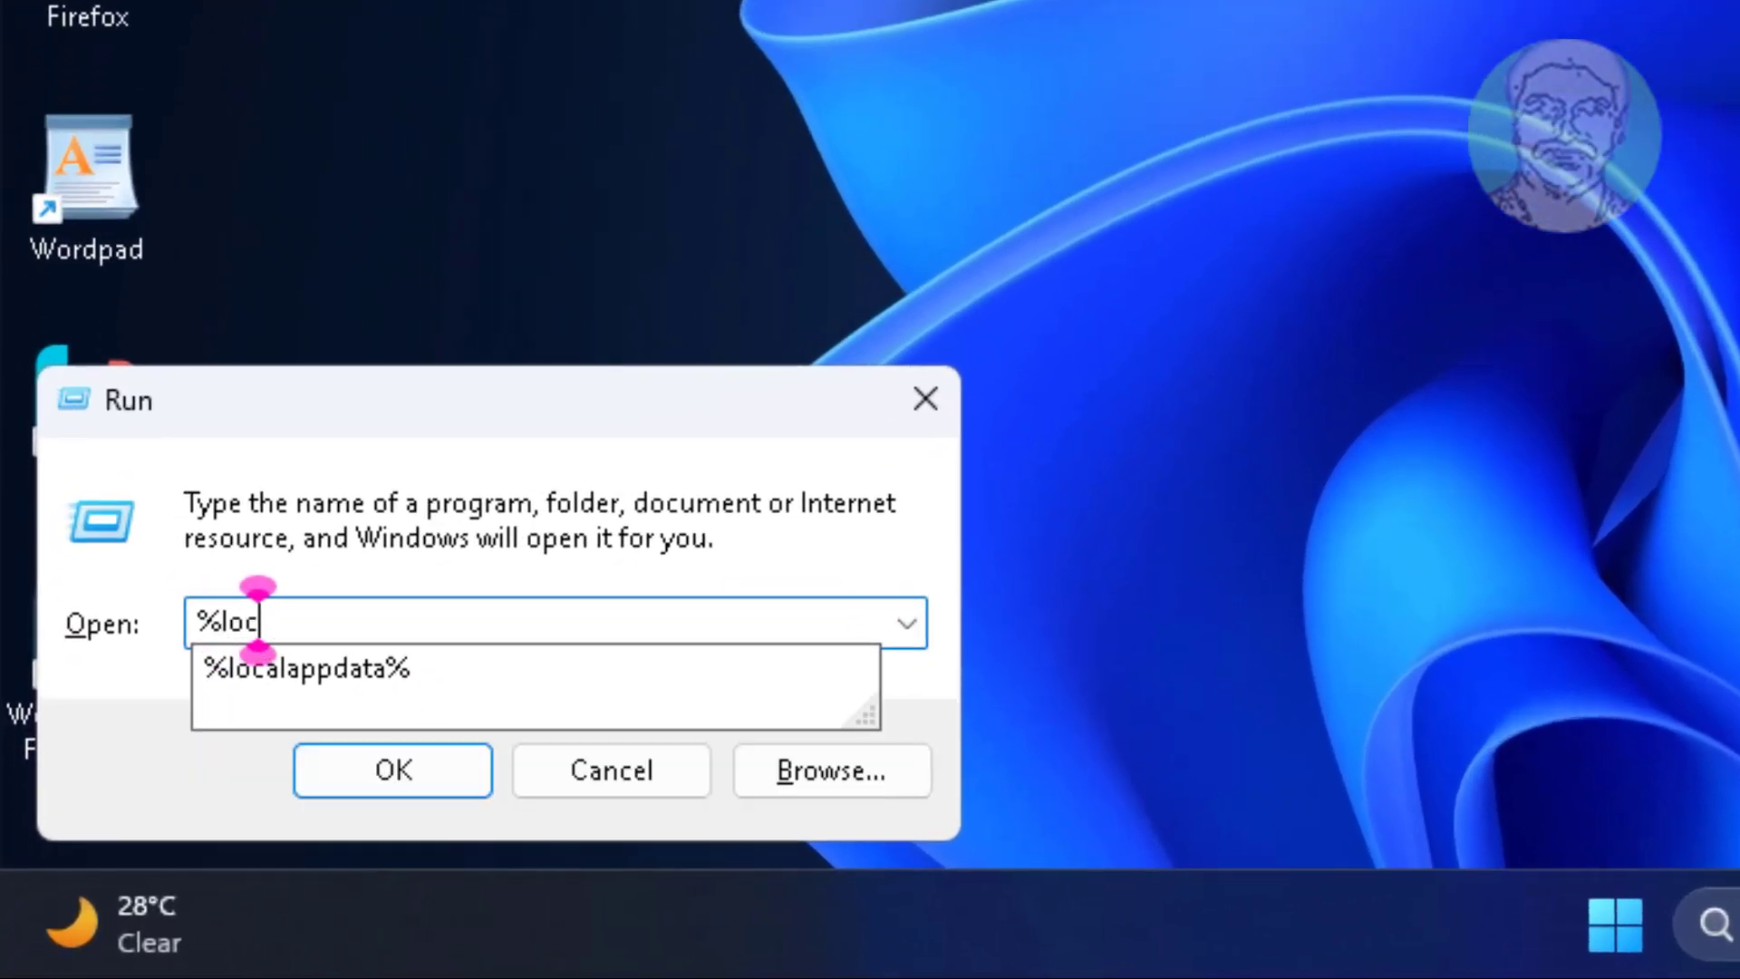
text(alappdata)
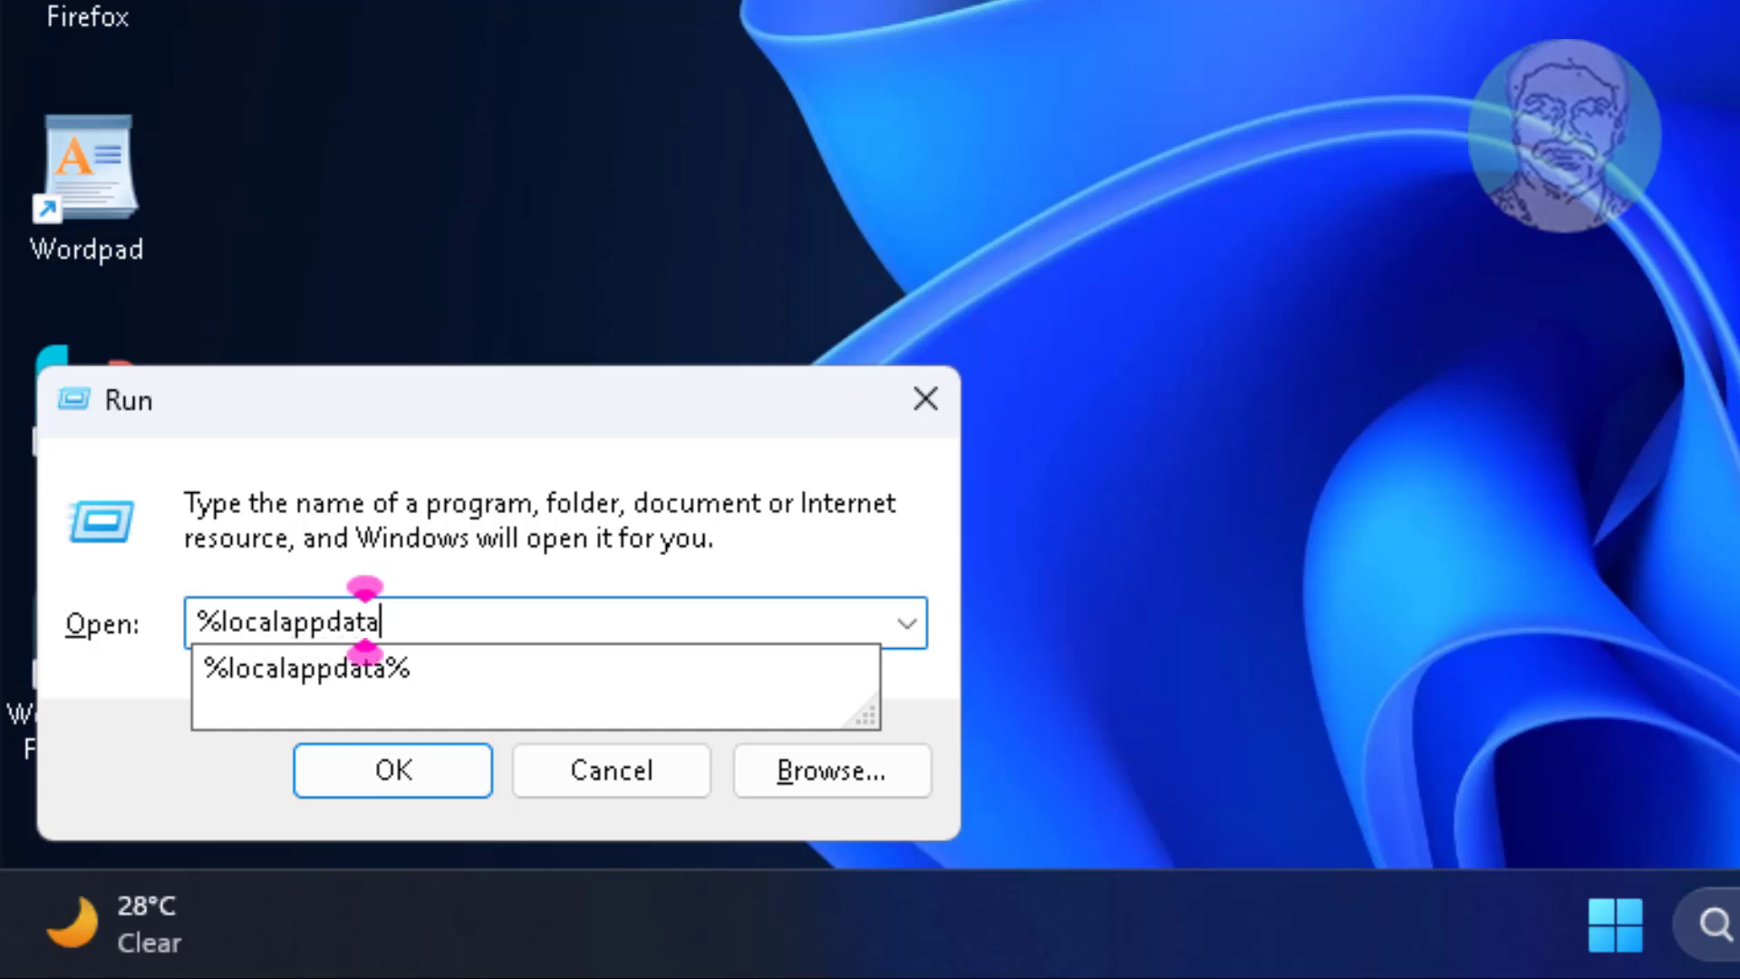
text(%)
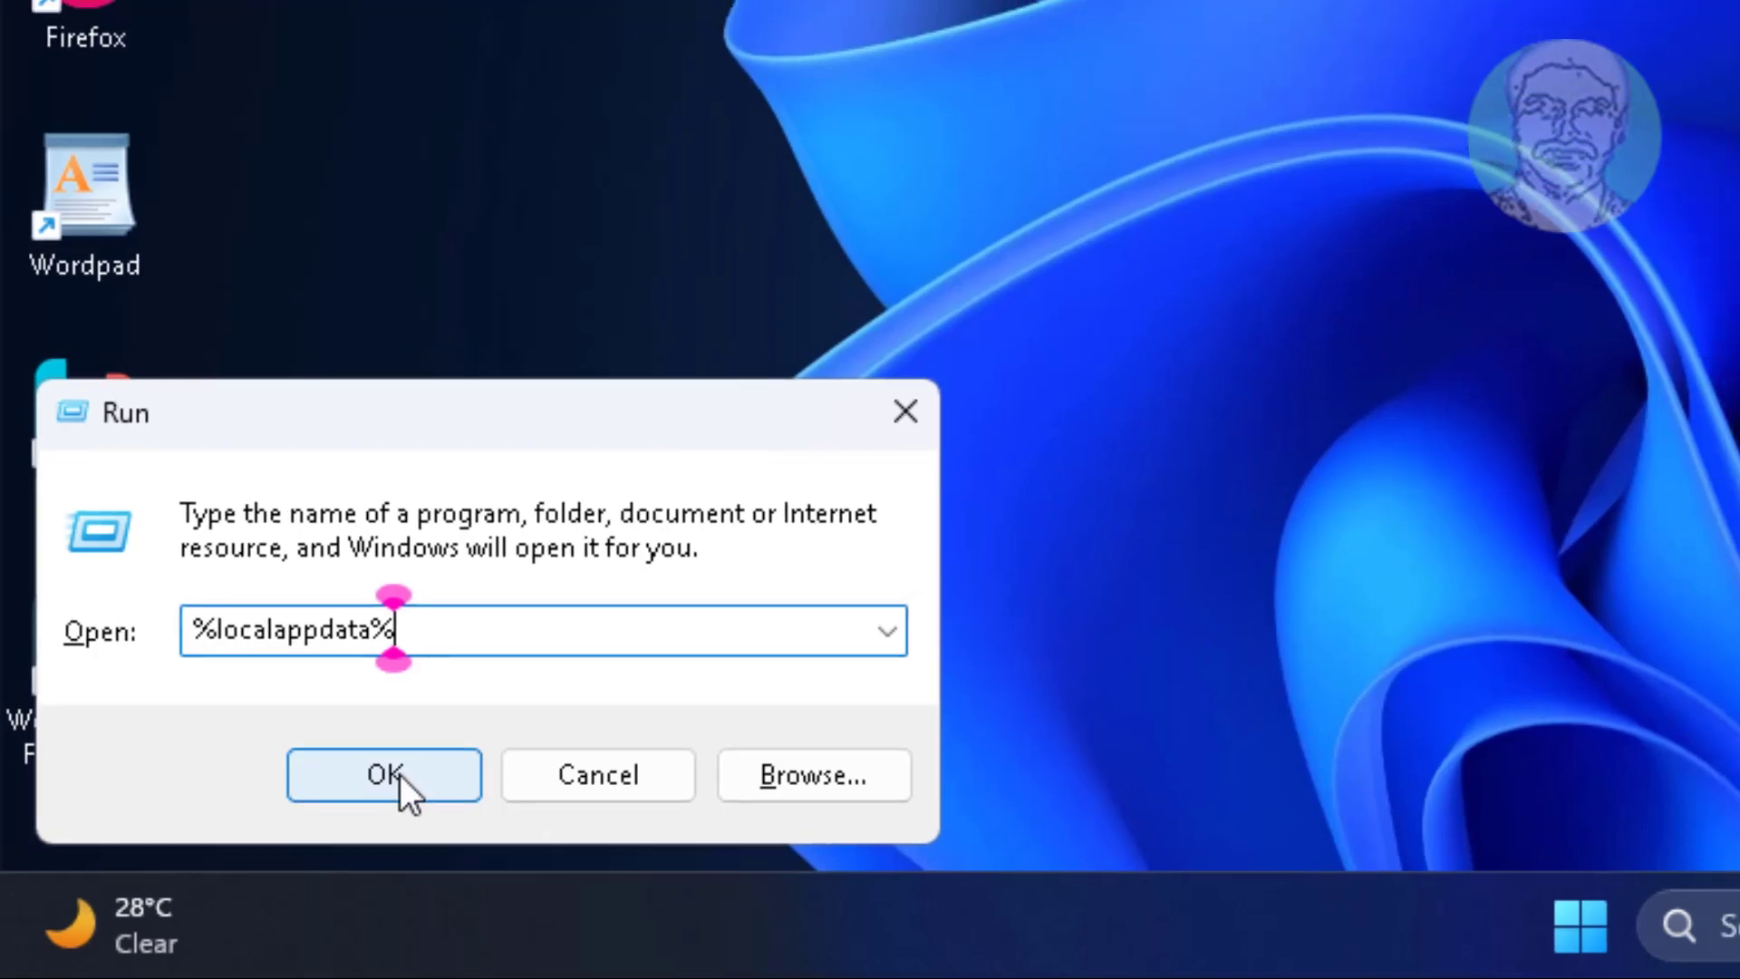
click(399, 778)
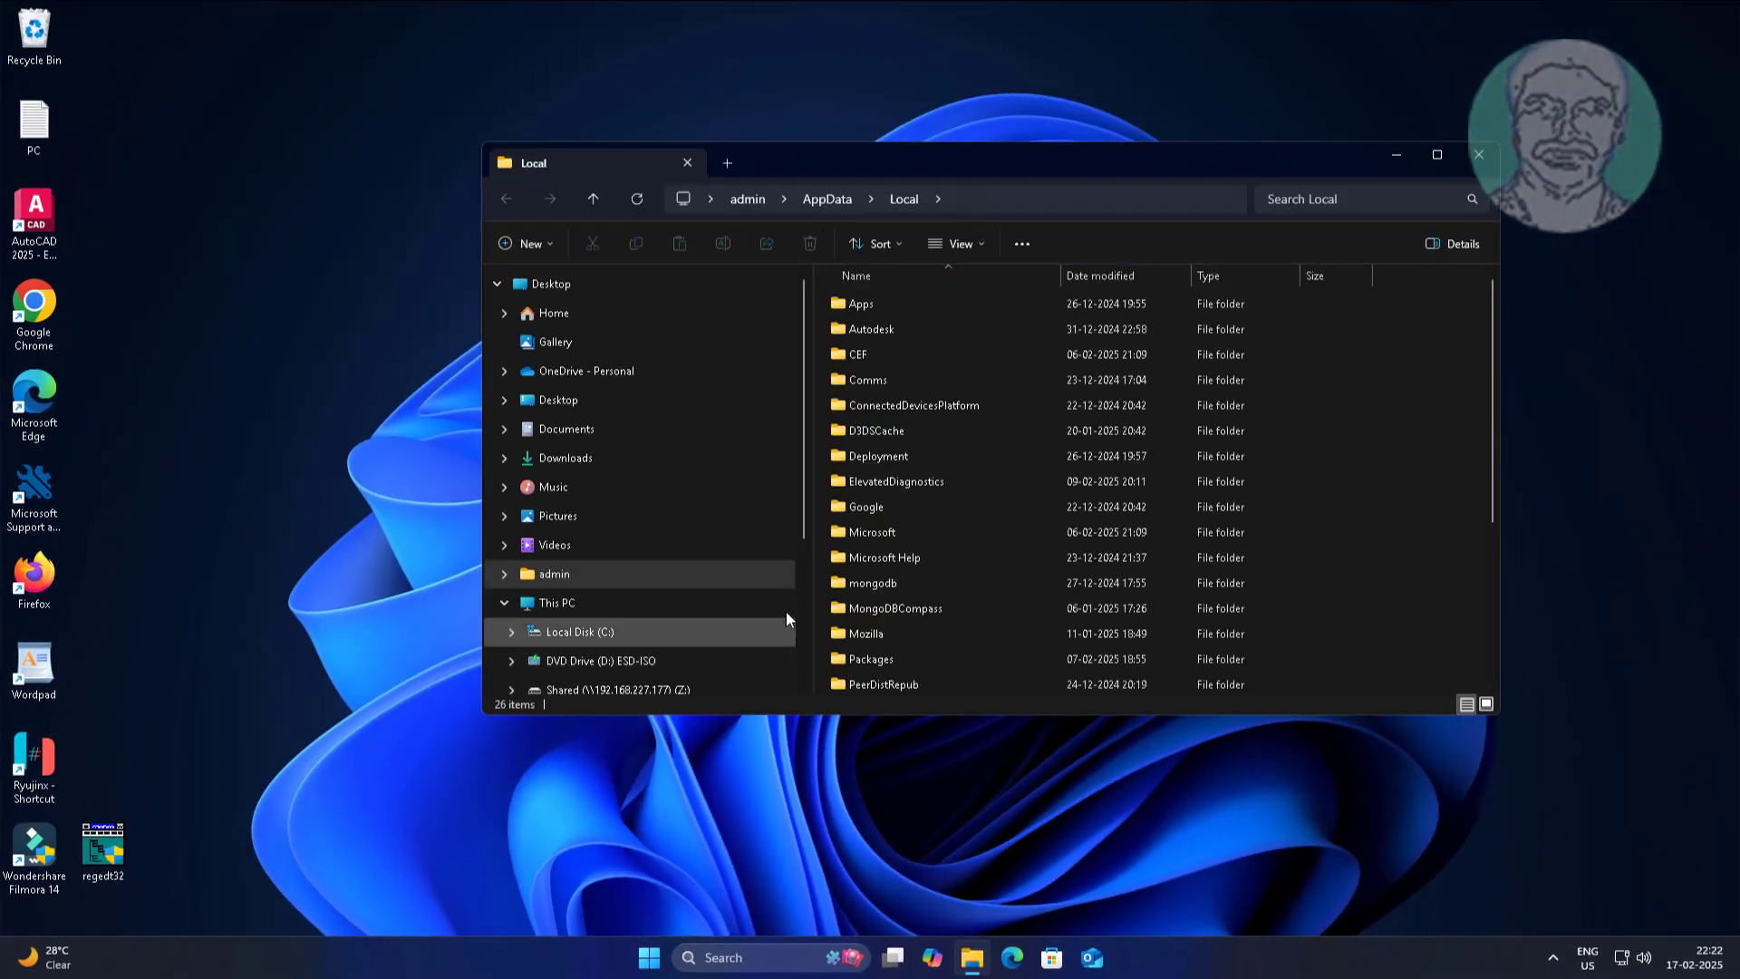
- Open the Microsoft\Windows\Explorer subfolder of the Local folder
double_click(865, 535)
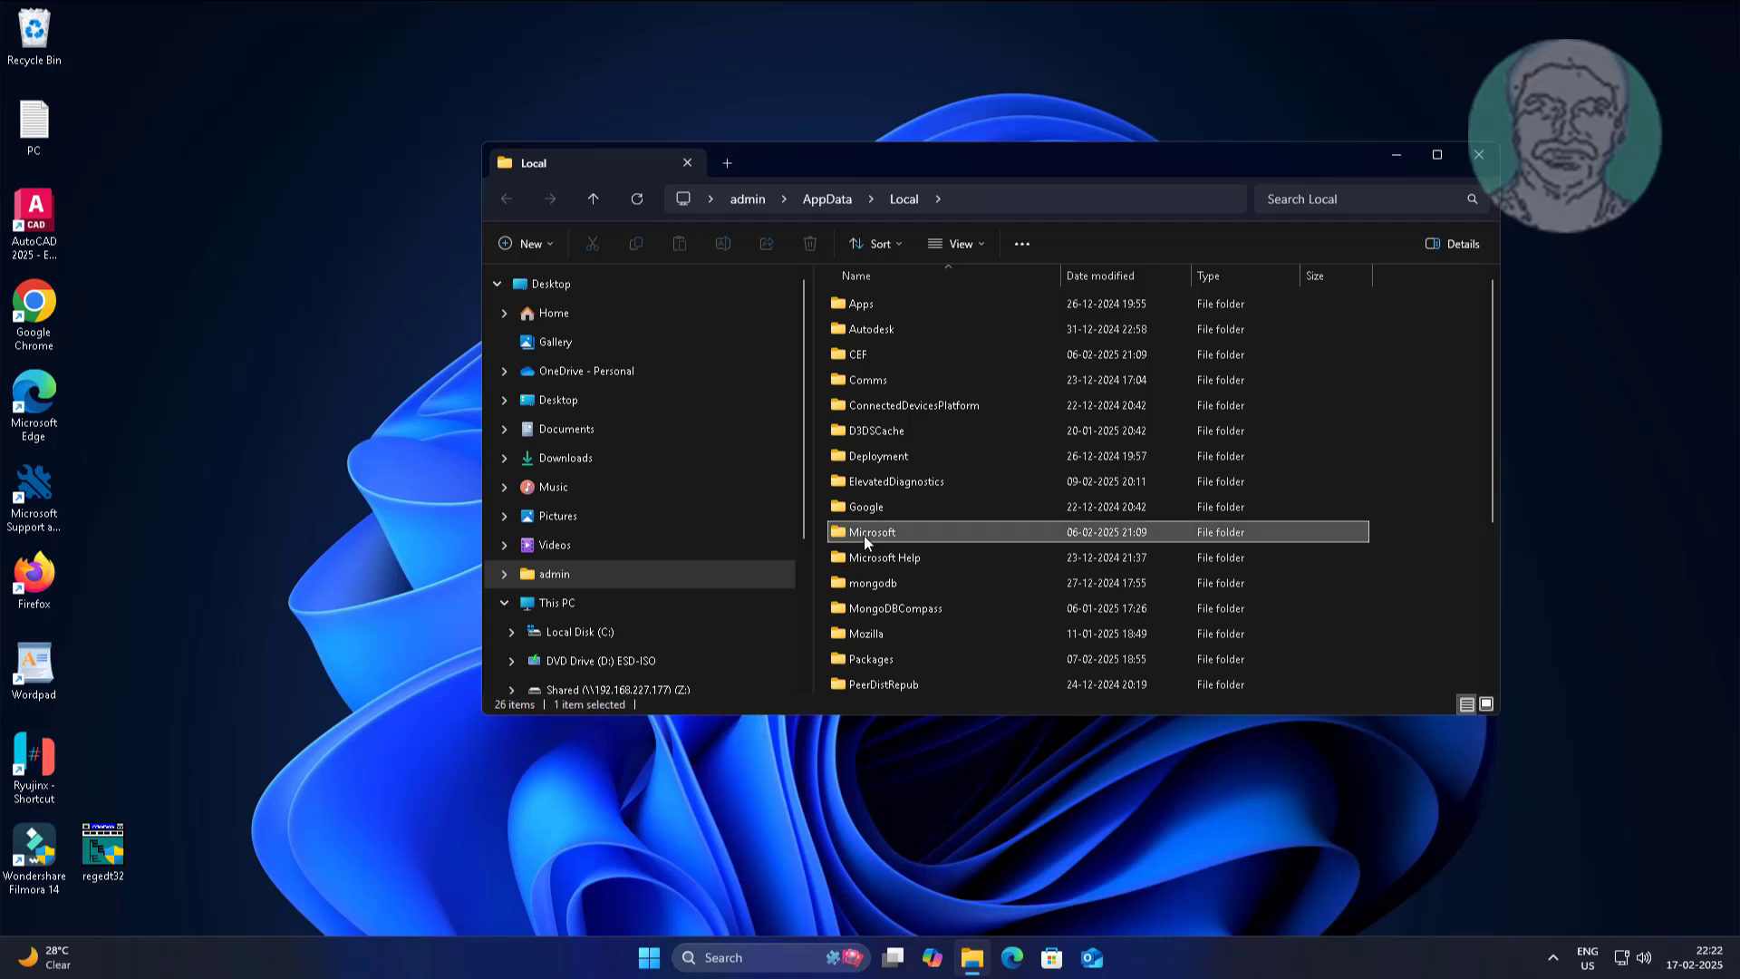
click(863, 536)
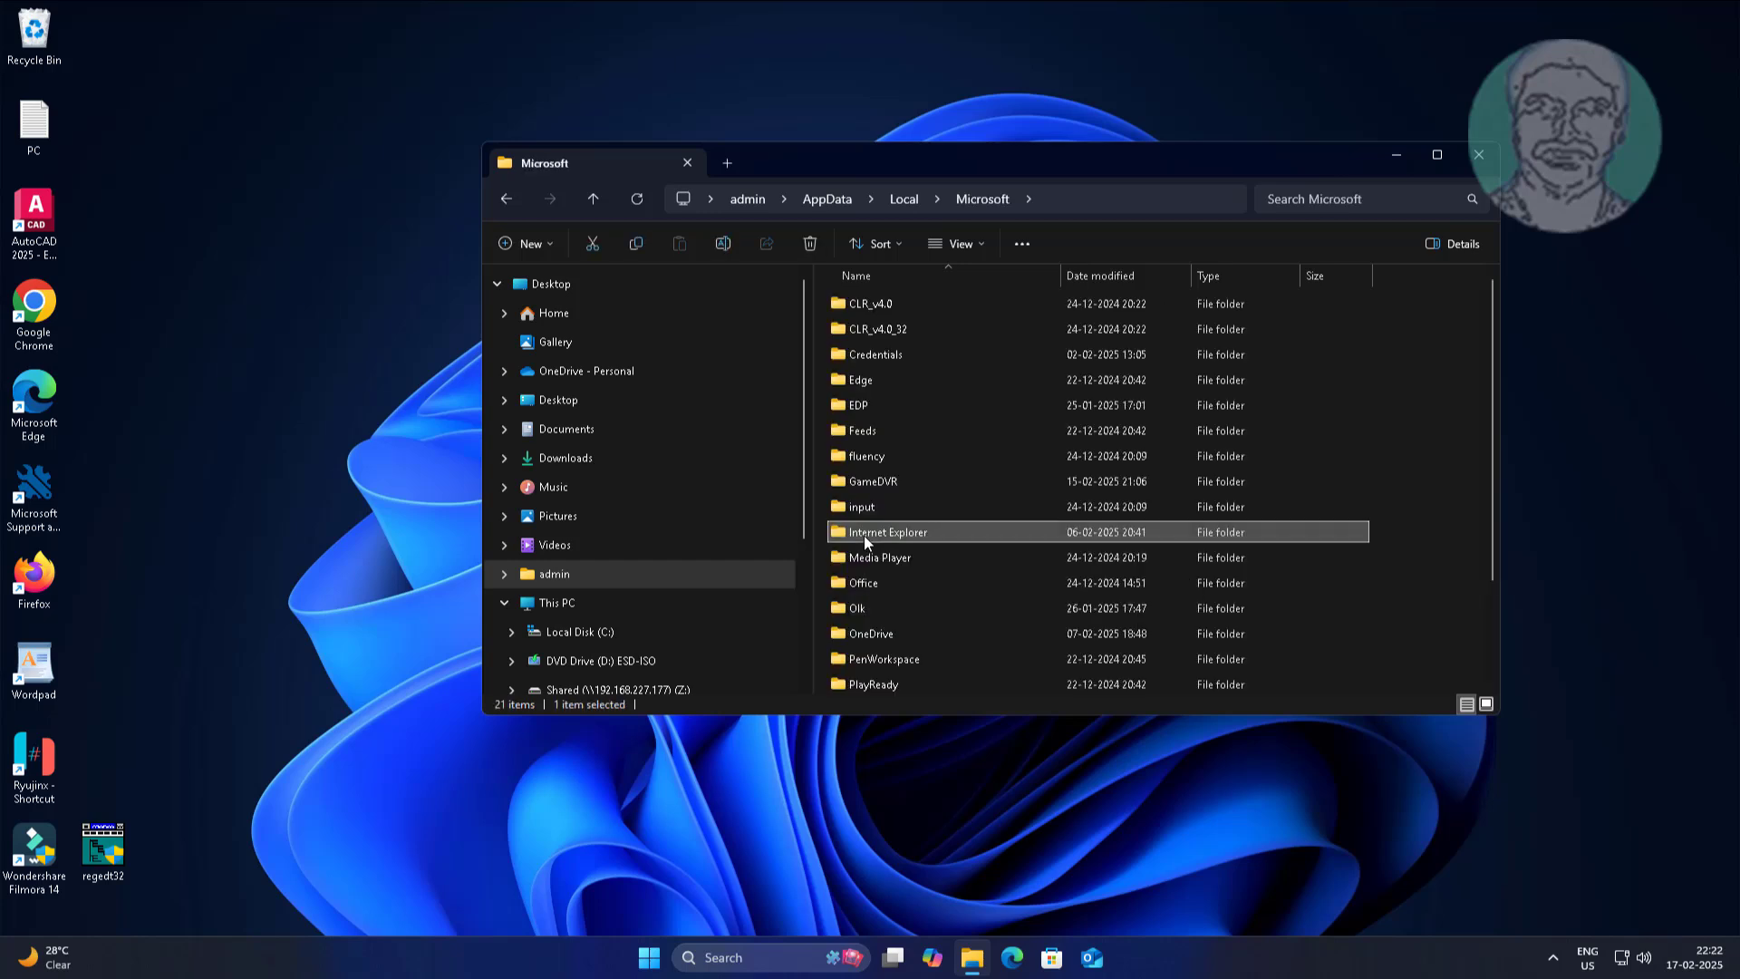
key(w)
double_click(901, 634)
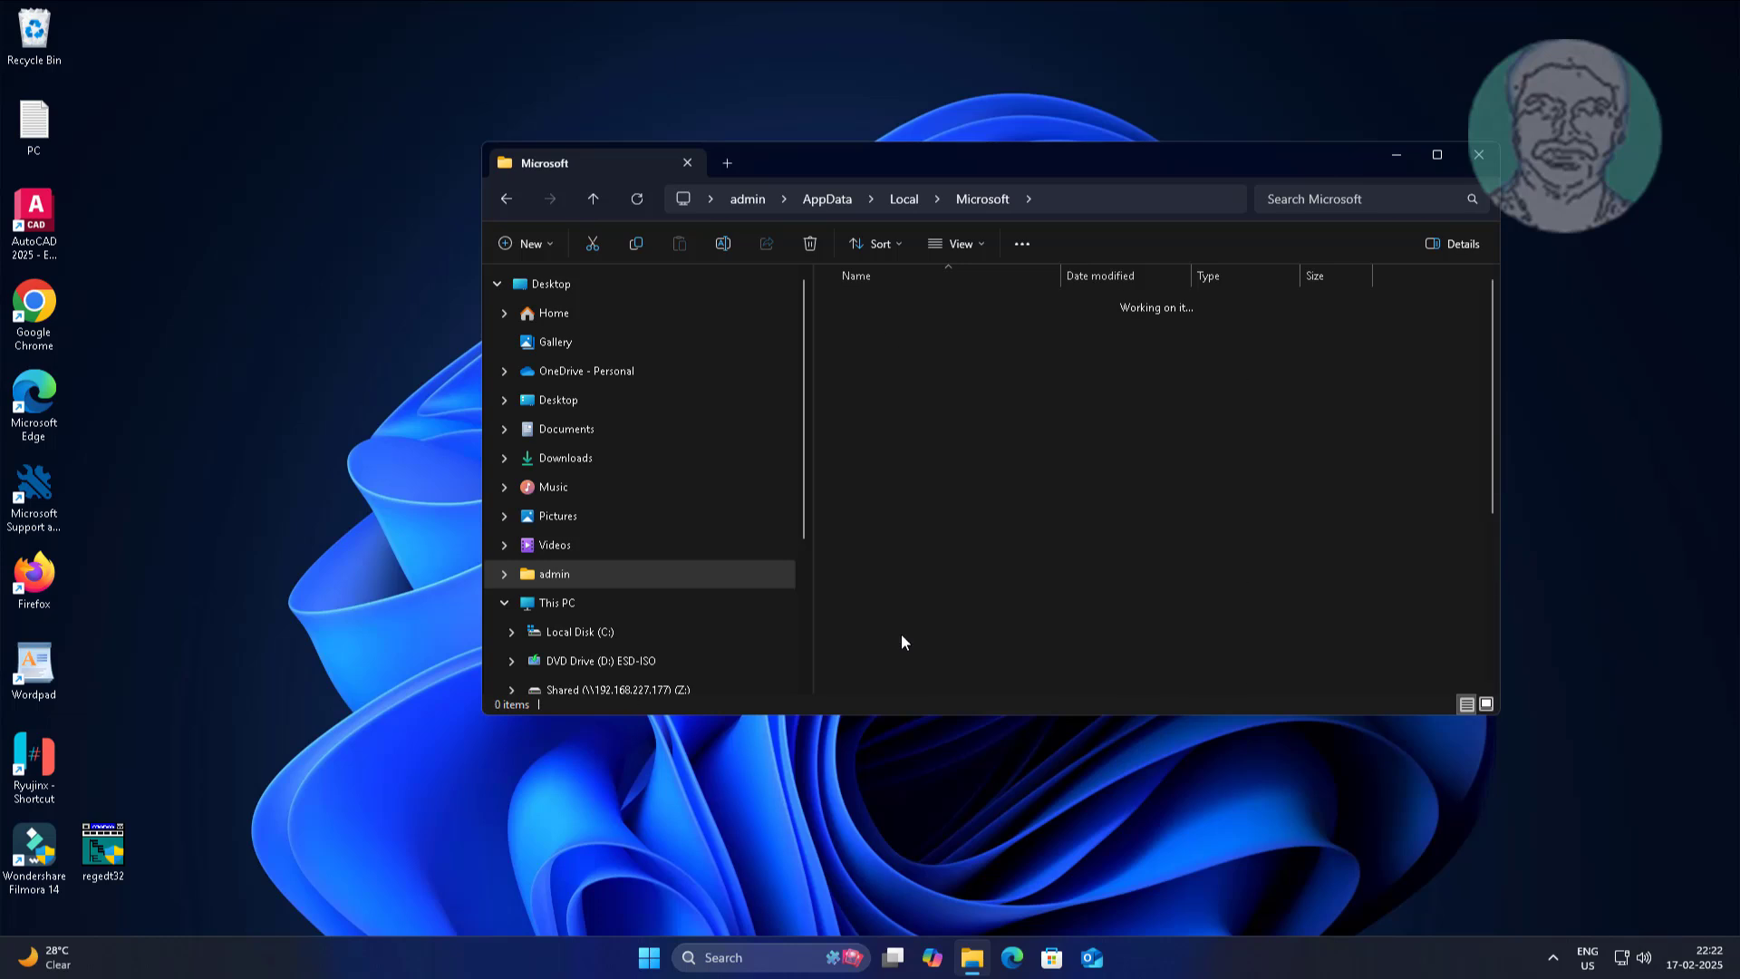
key(e)
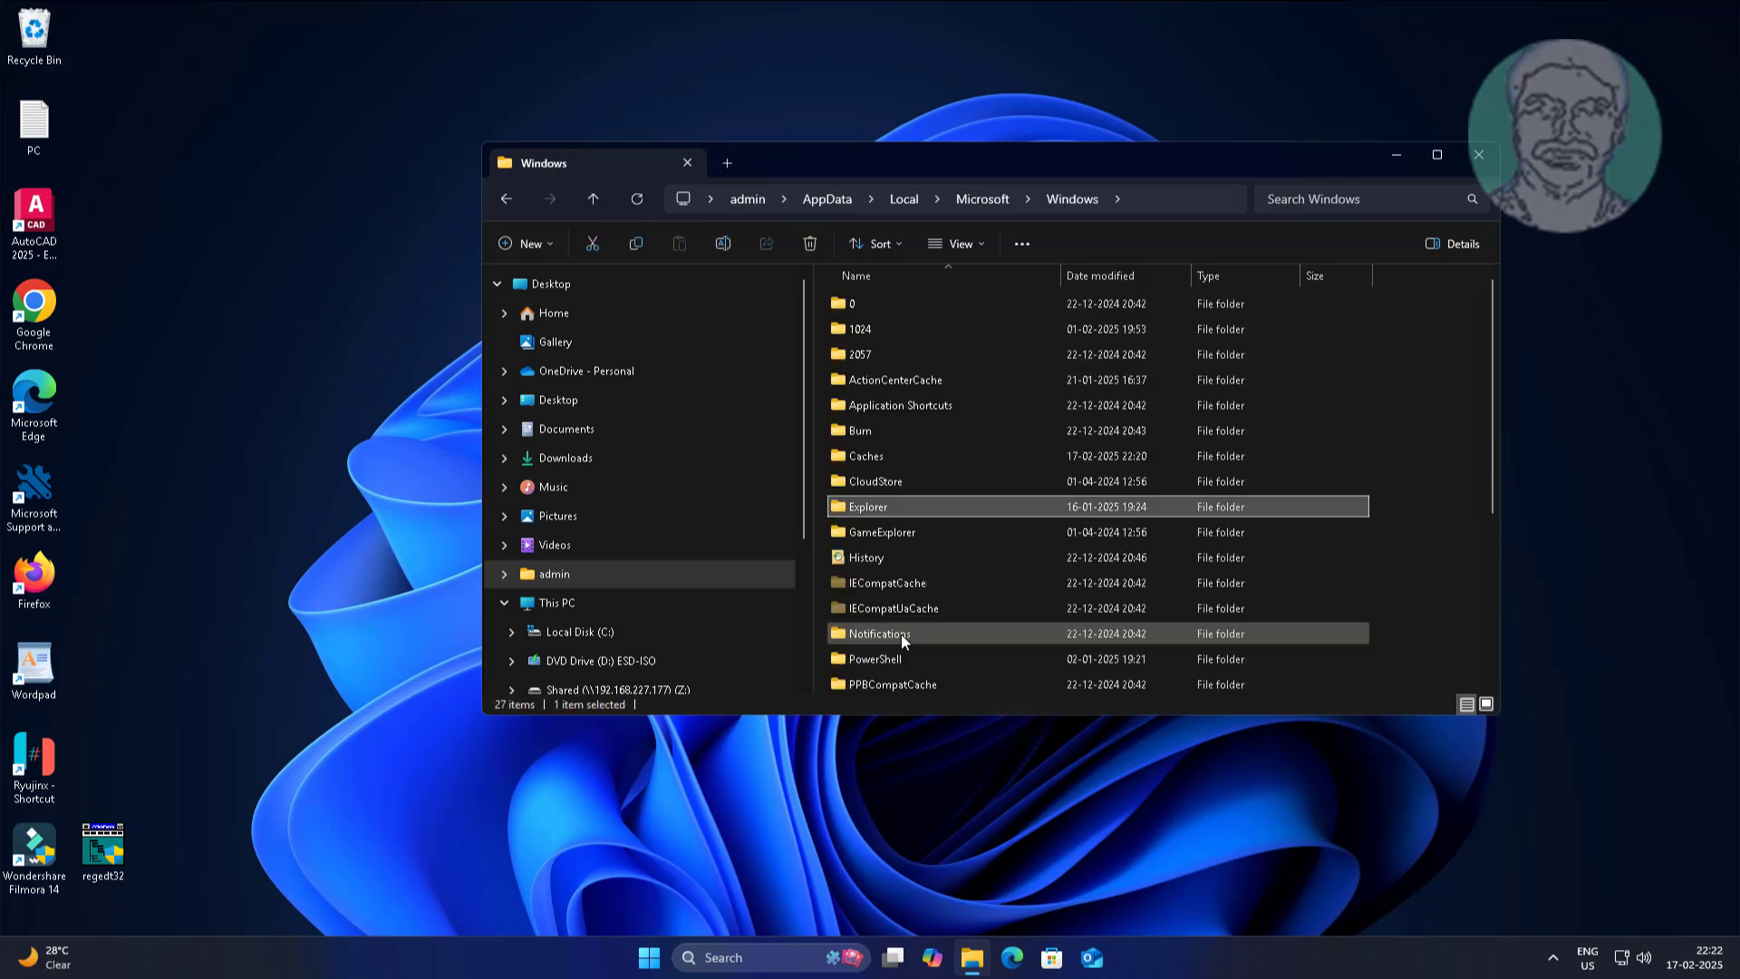
double_click(879, 510)
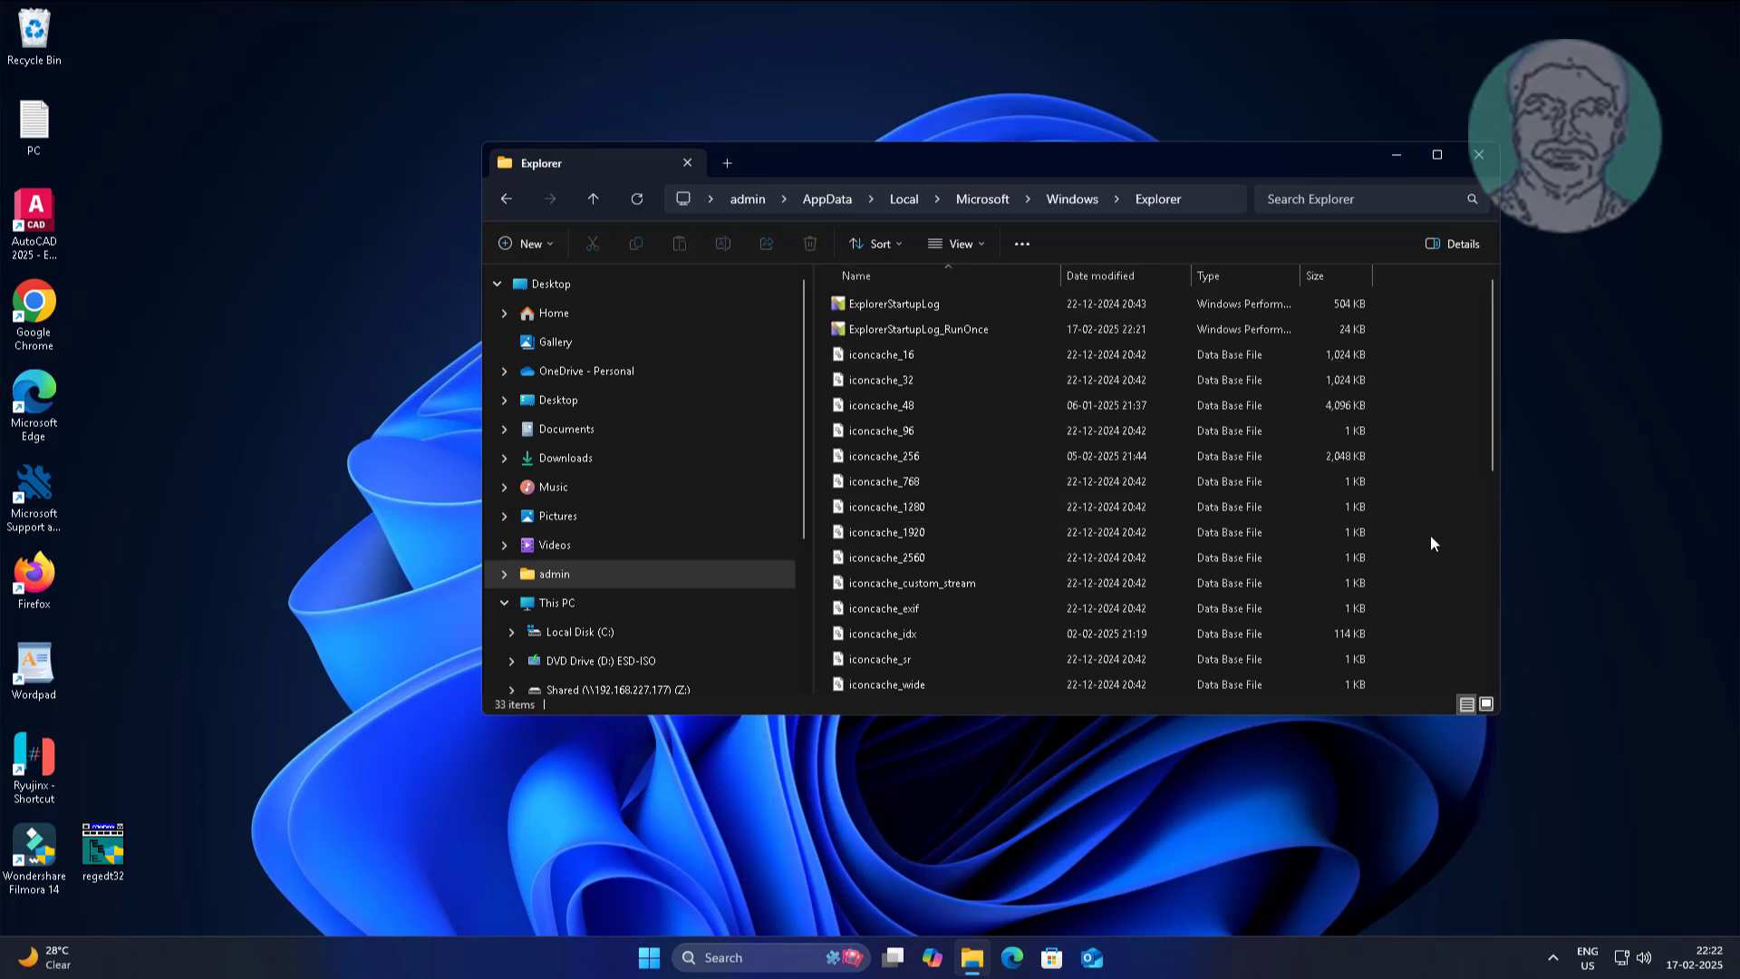
- Permanently delete all files in the Explorer folder
click(1106, 560)
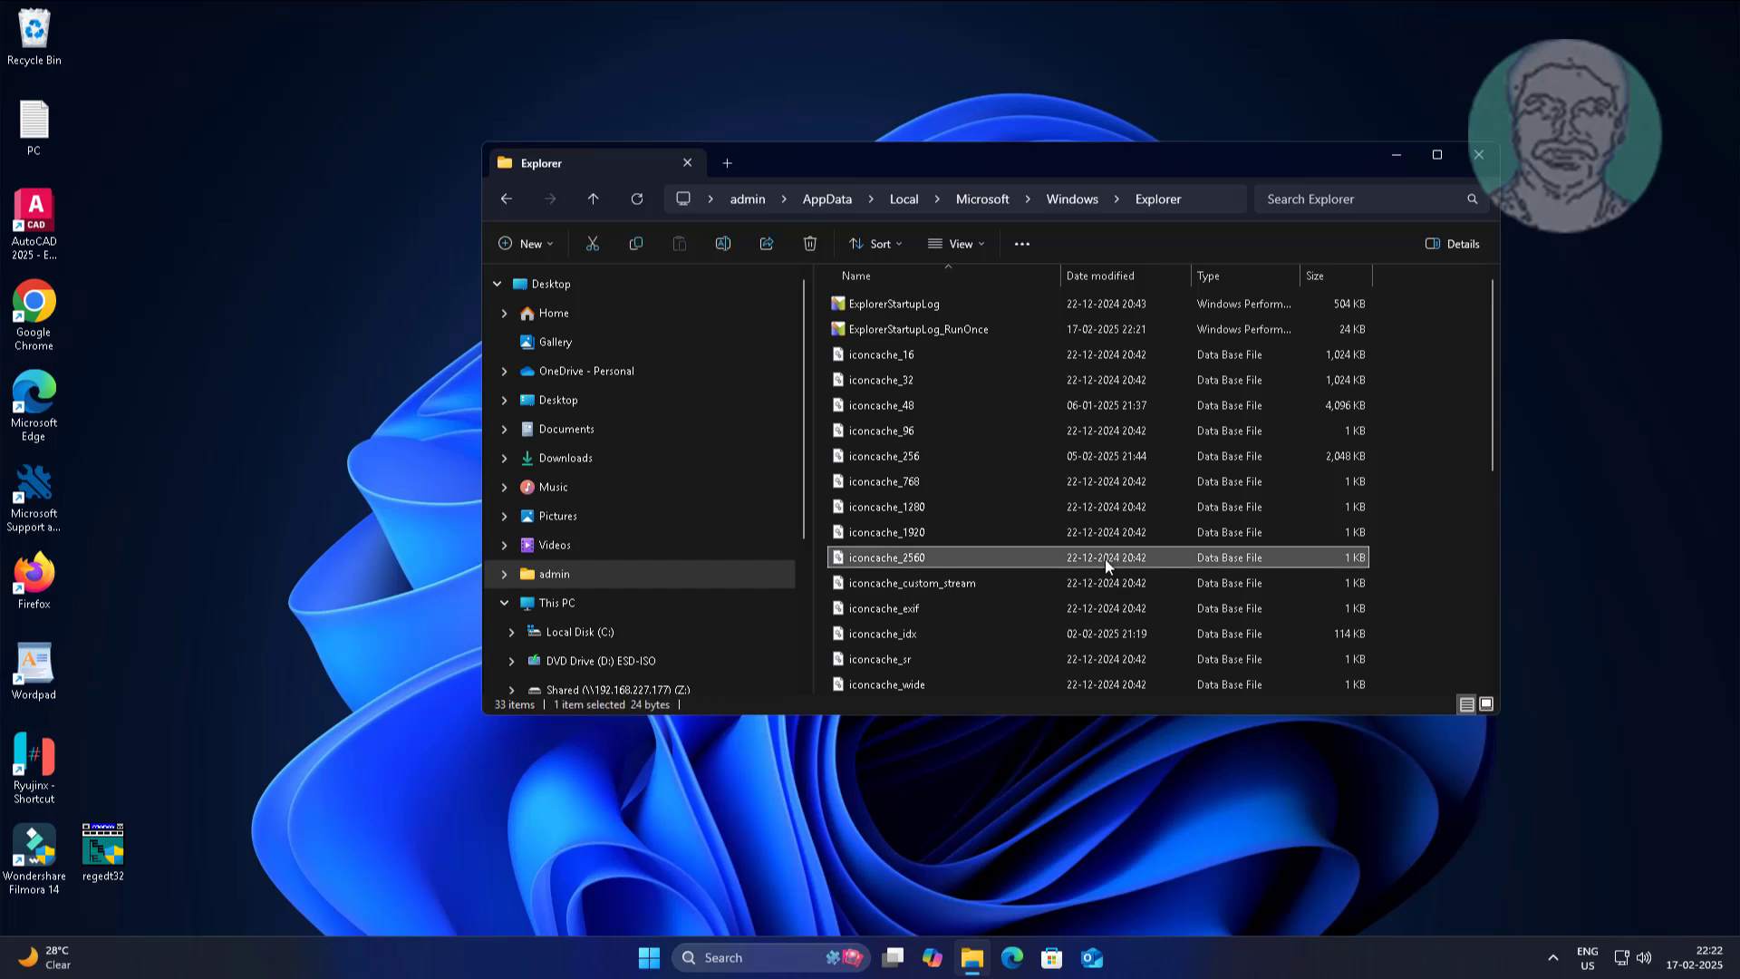
key(ctrl+a)
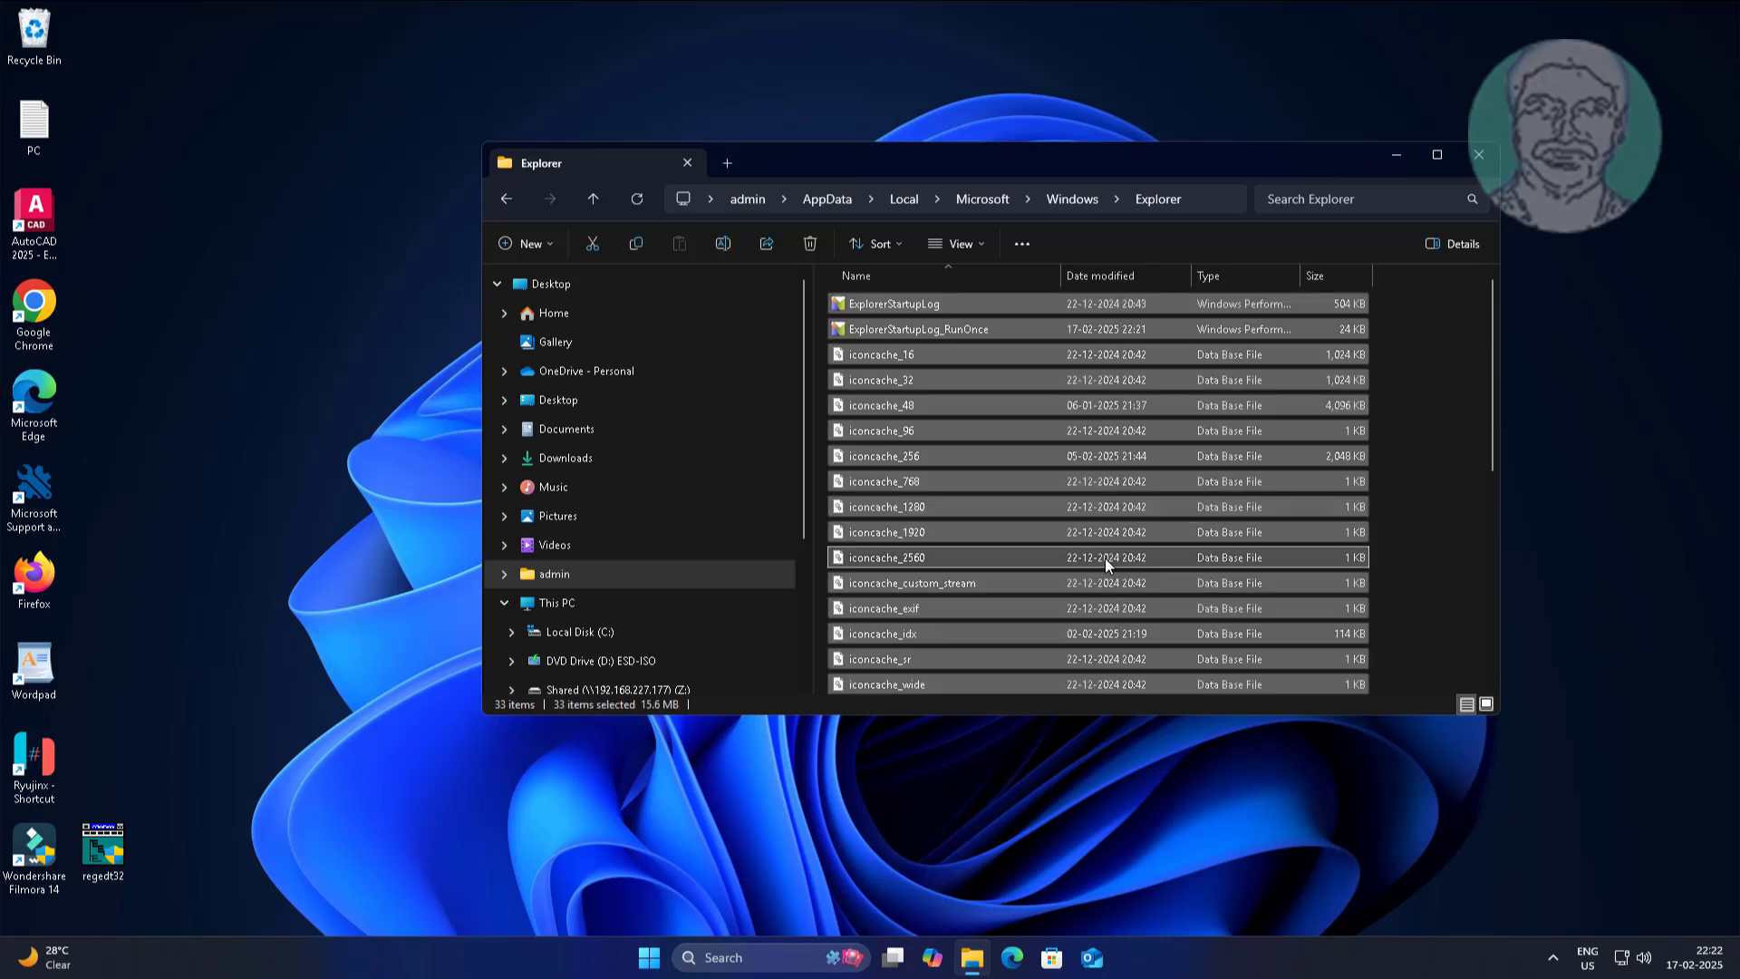
key(shift+Delete)
key(Return)
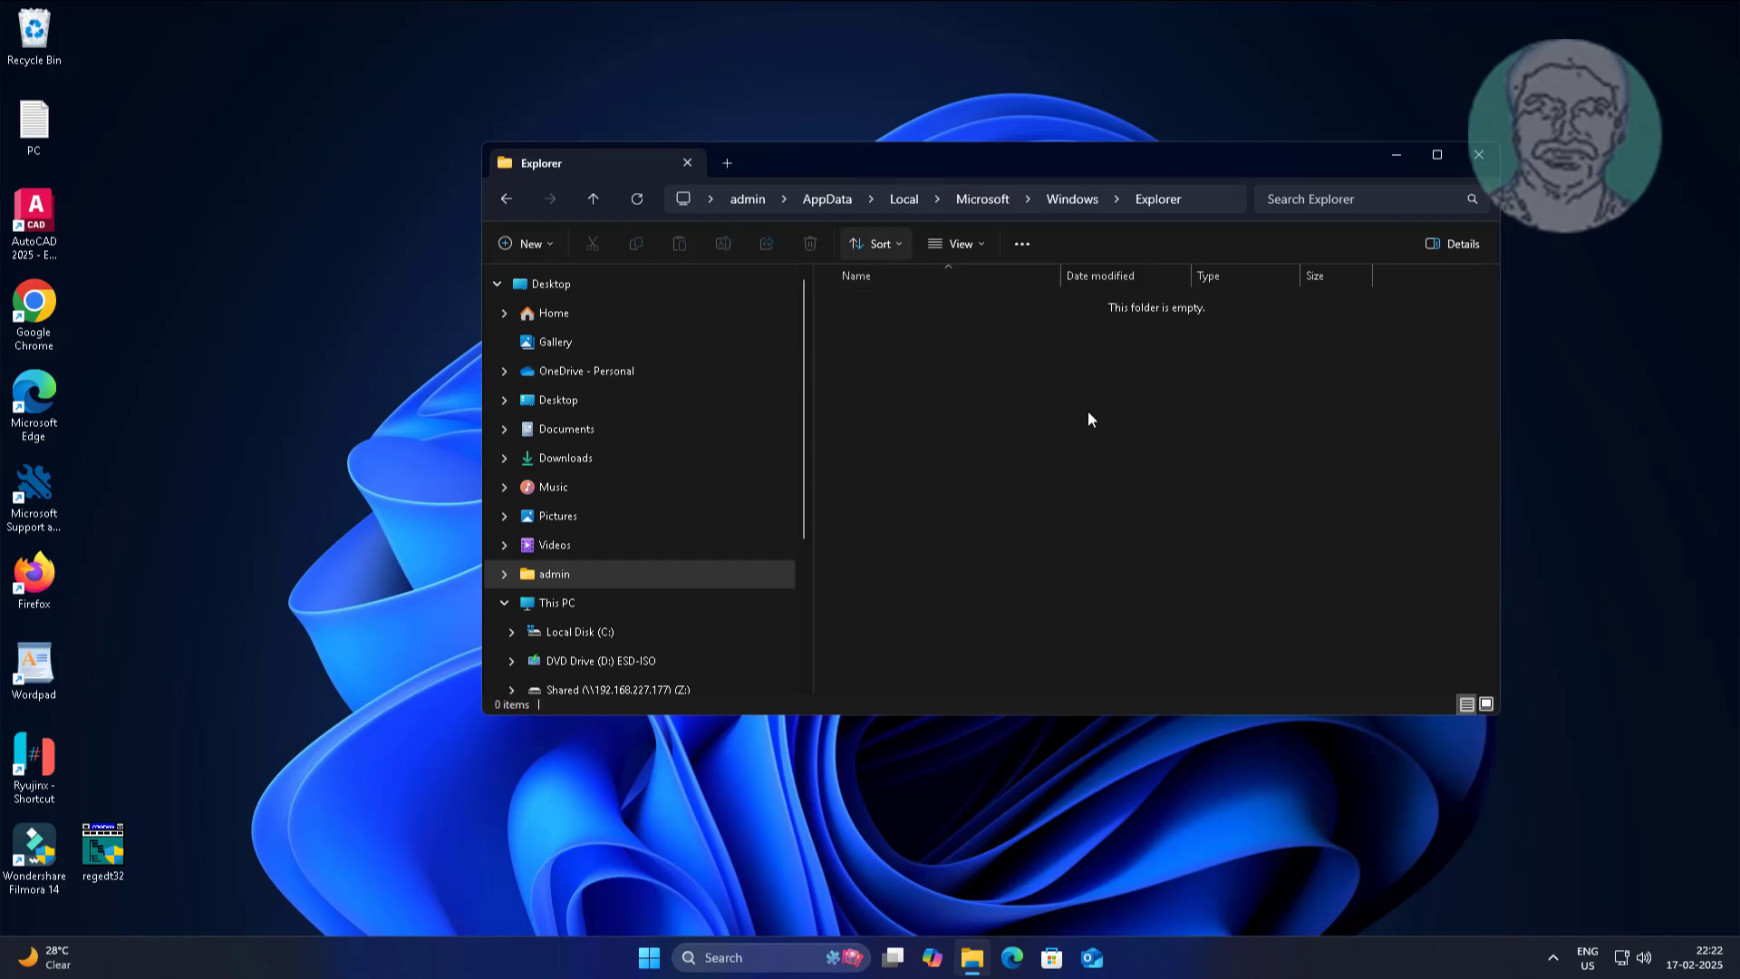
- Close the Explorer folder window and restart the computer through the Shut Down Windows dialog
click(1478, 158)
key(alt+F4)
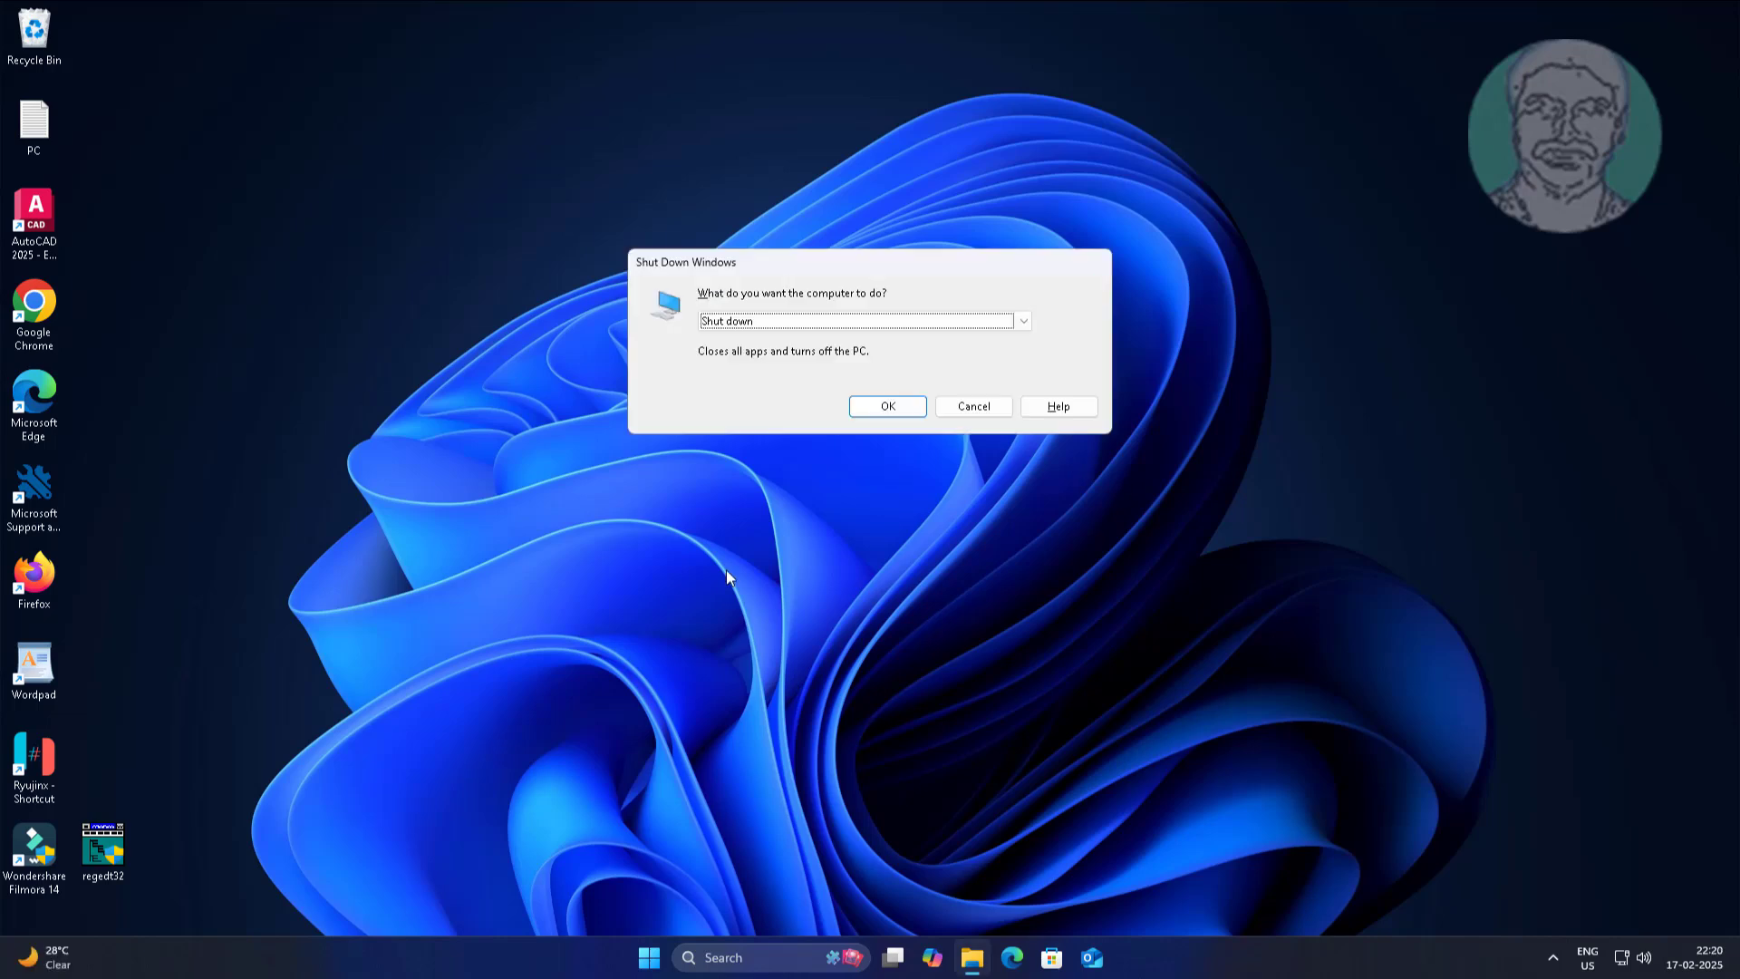
click(810, 332)
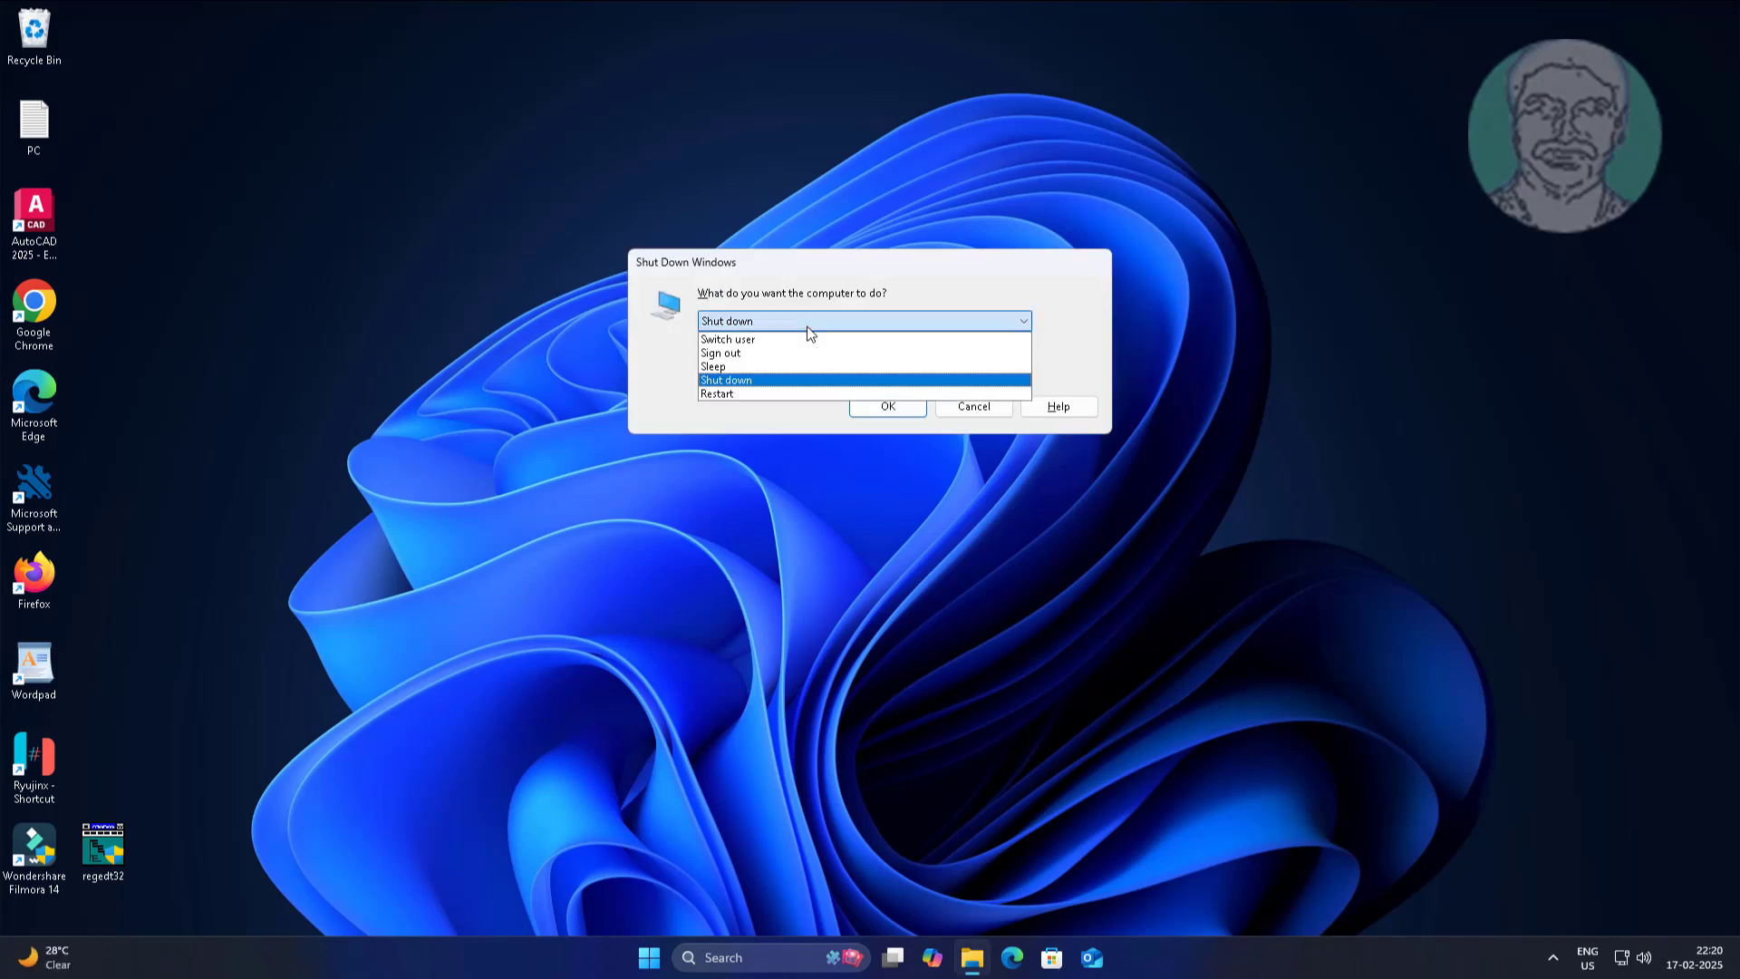
click(757, 394)
click(895, 412)
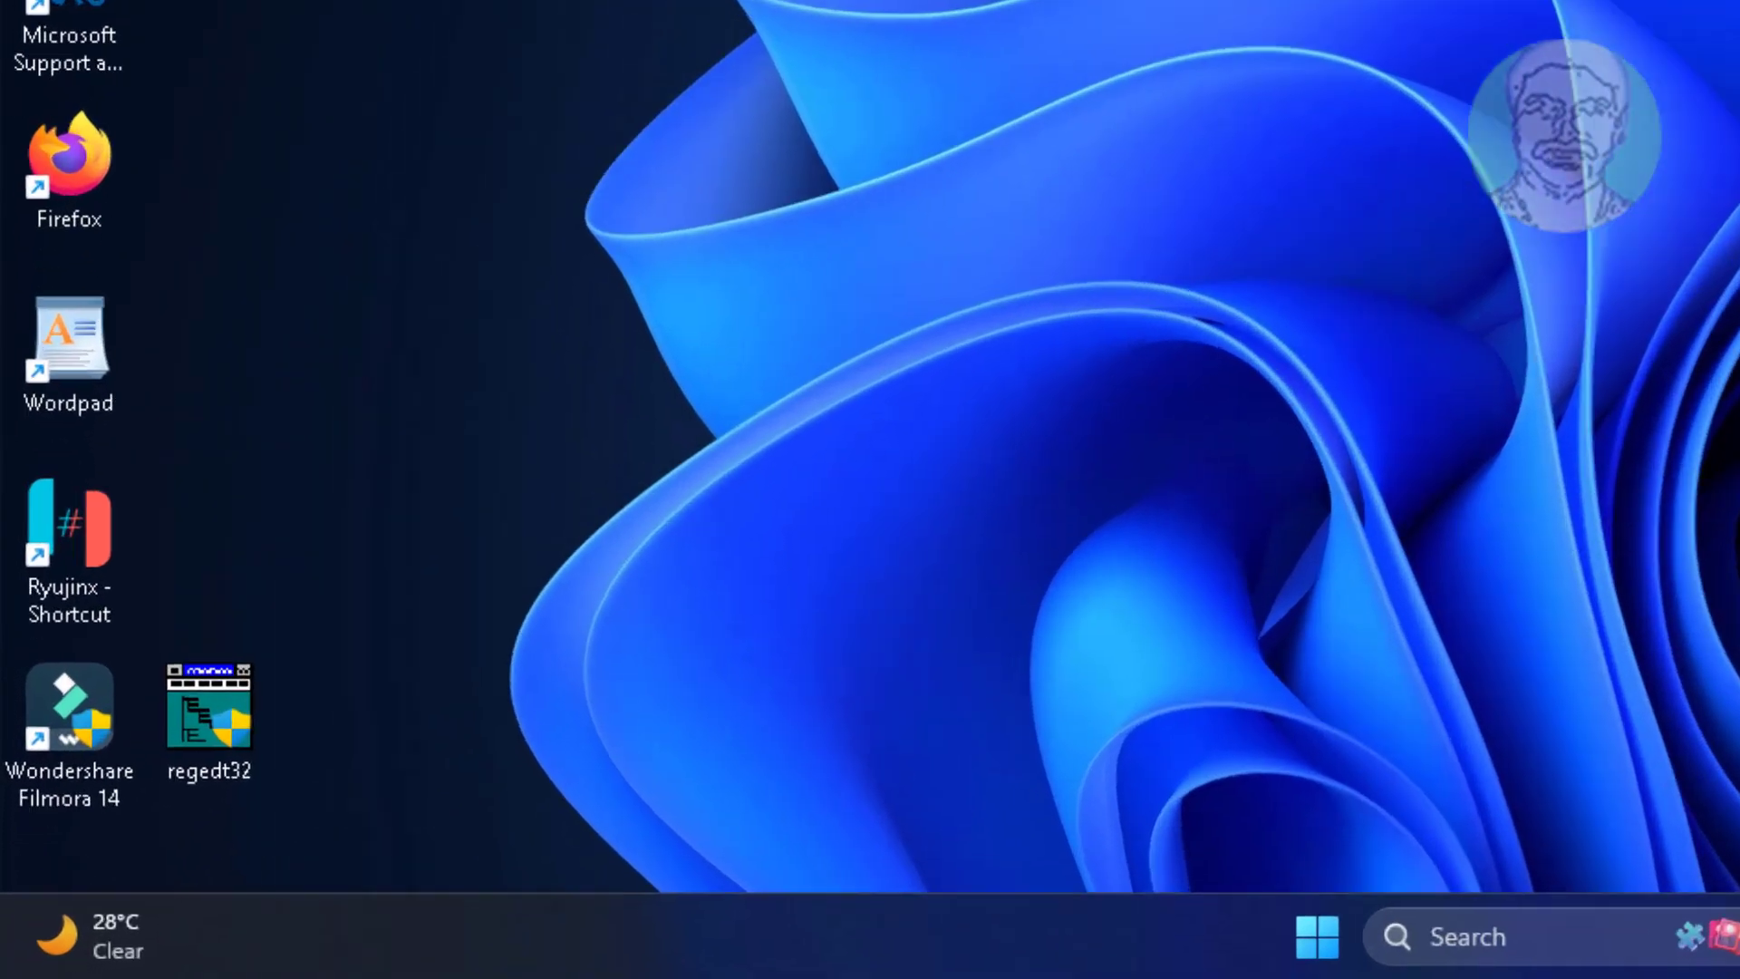
- Open Control Panel by running control and launch System Restore from its Recovery tools
key(super+r)
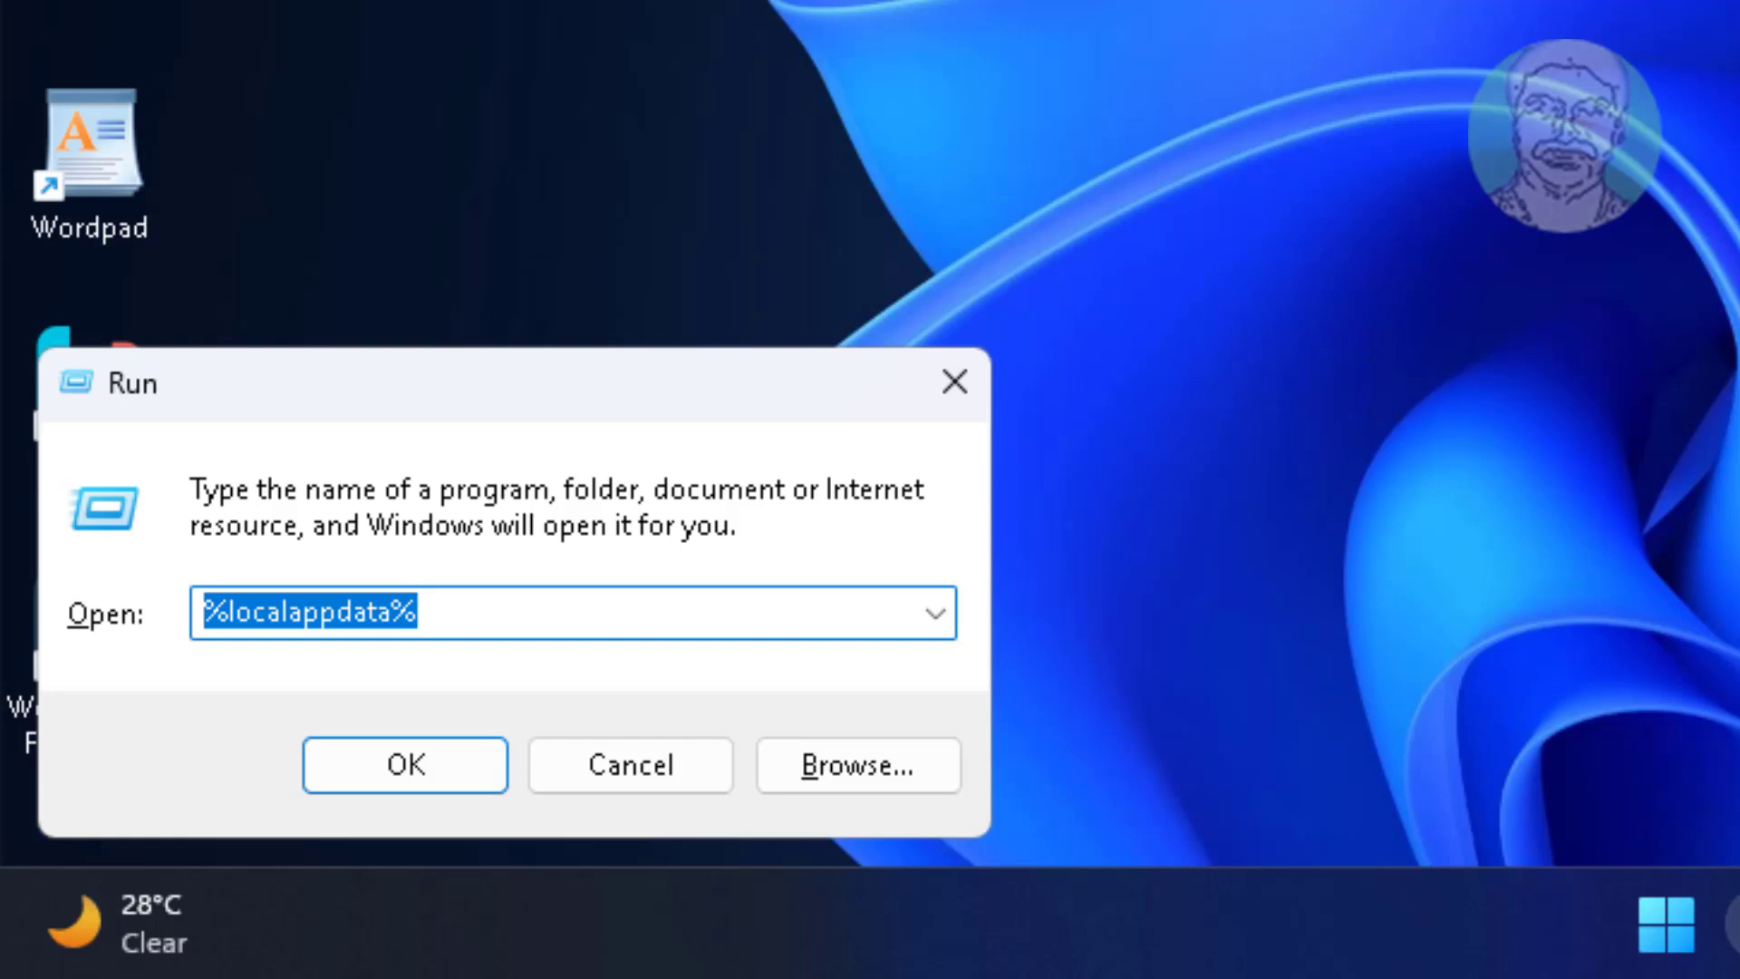
text(control)
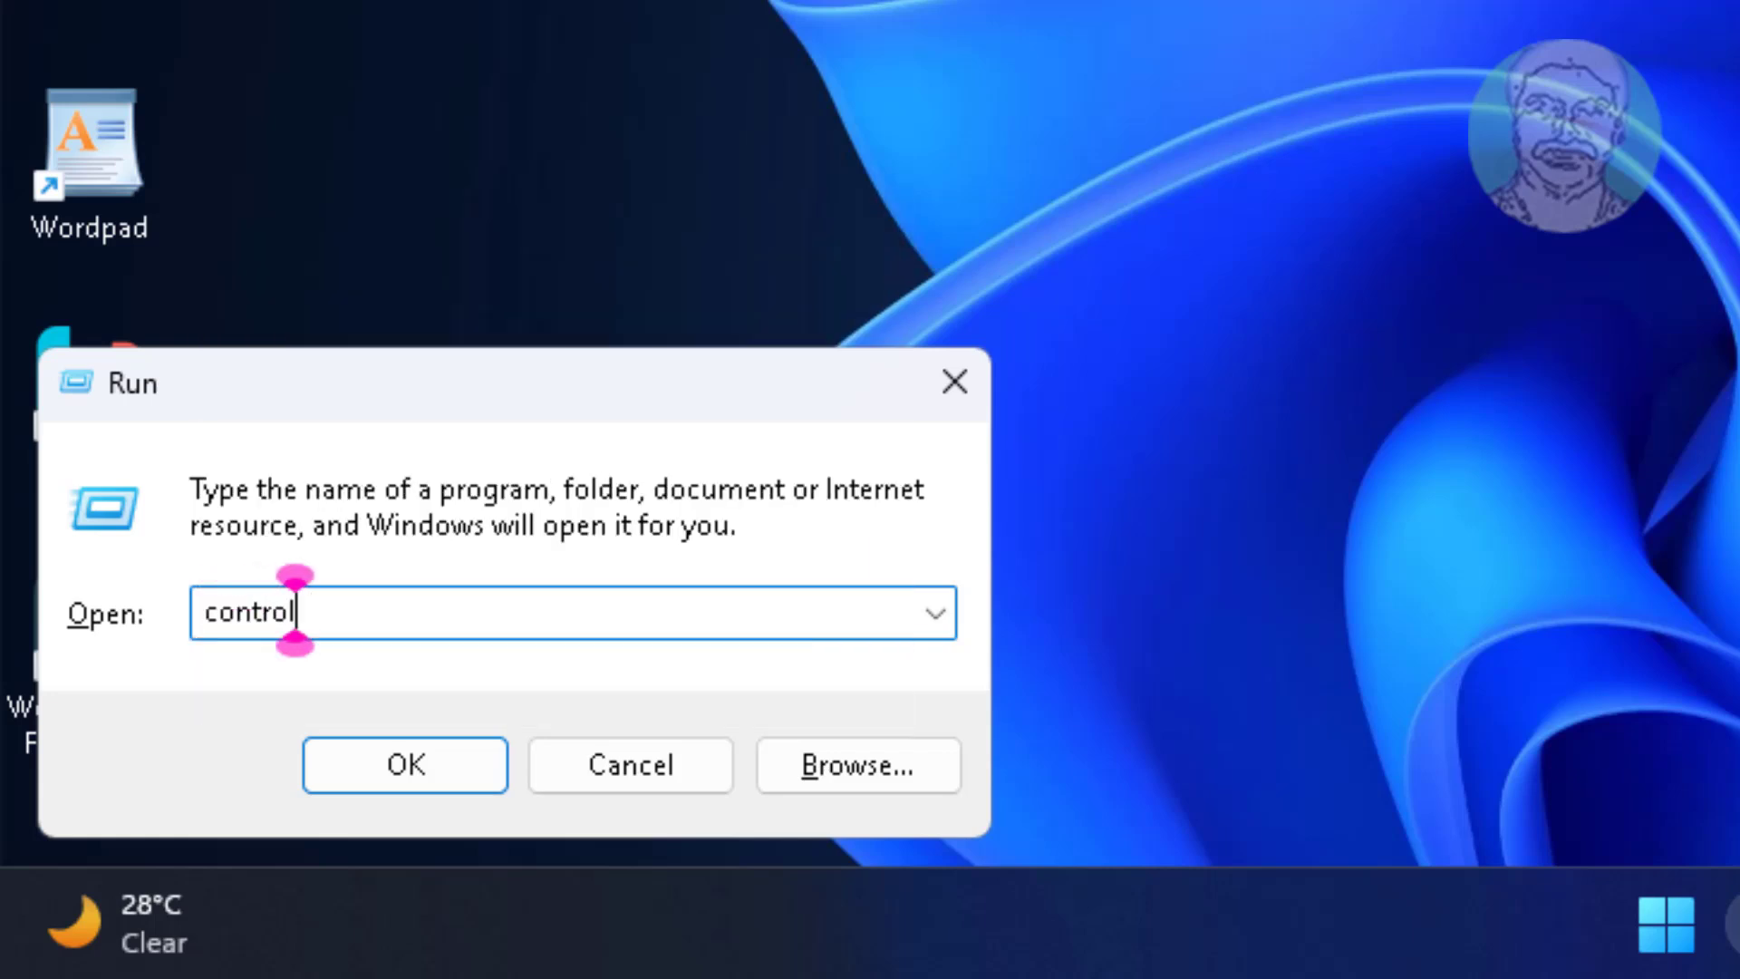
click(416, 775)
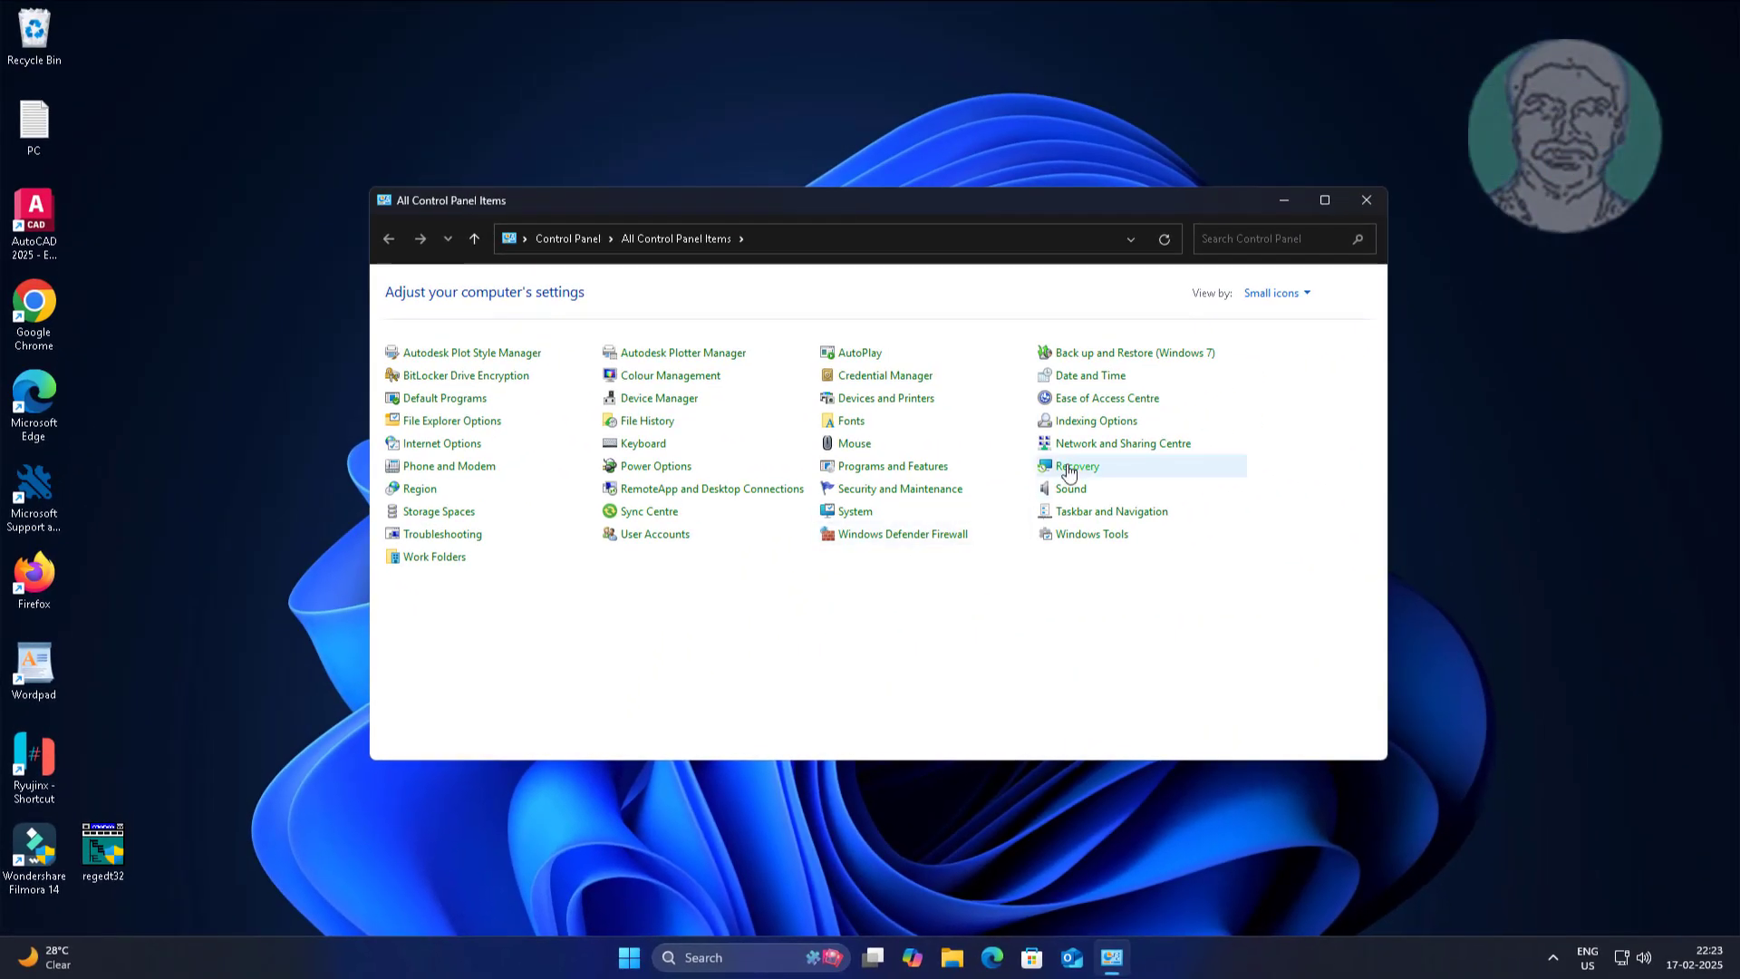
click(1069, 469)
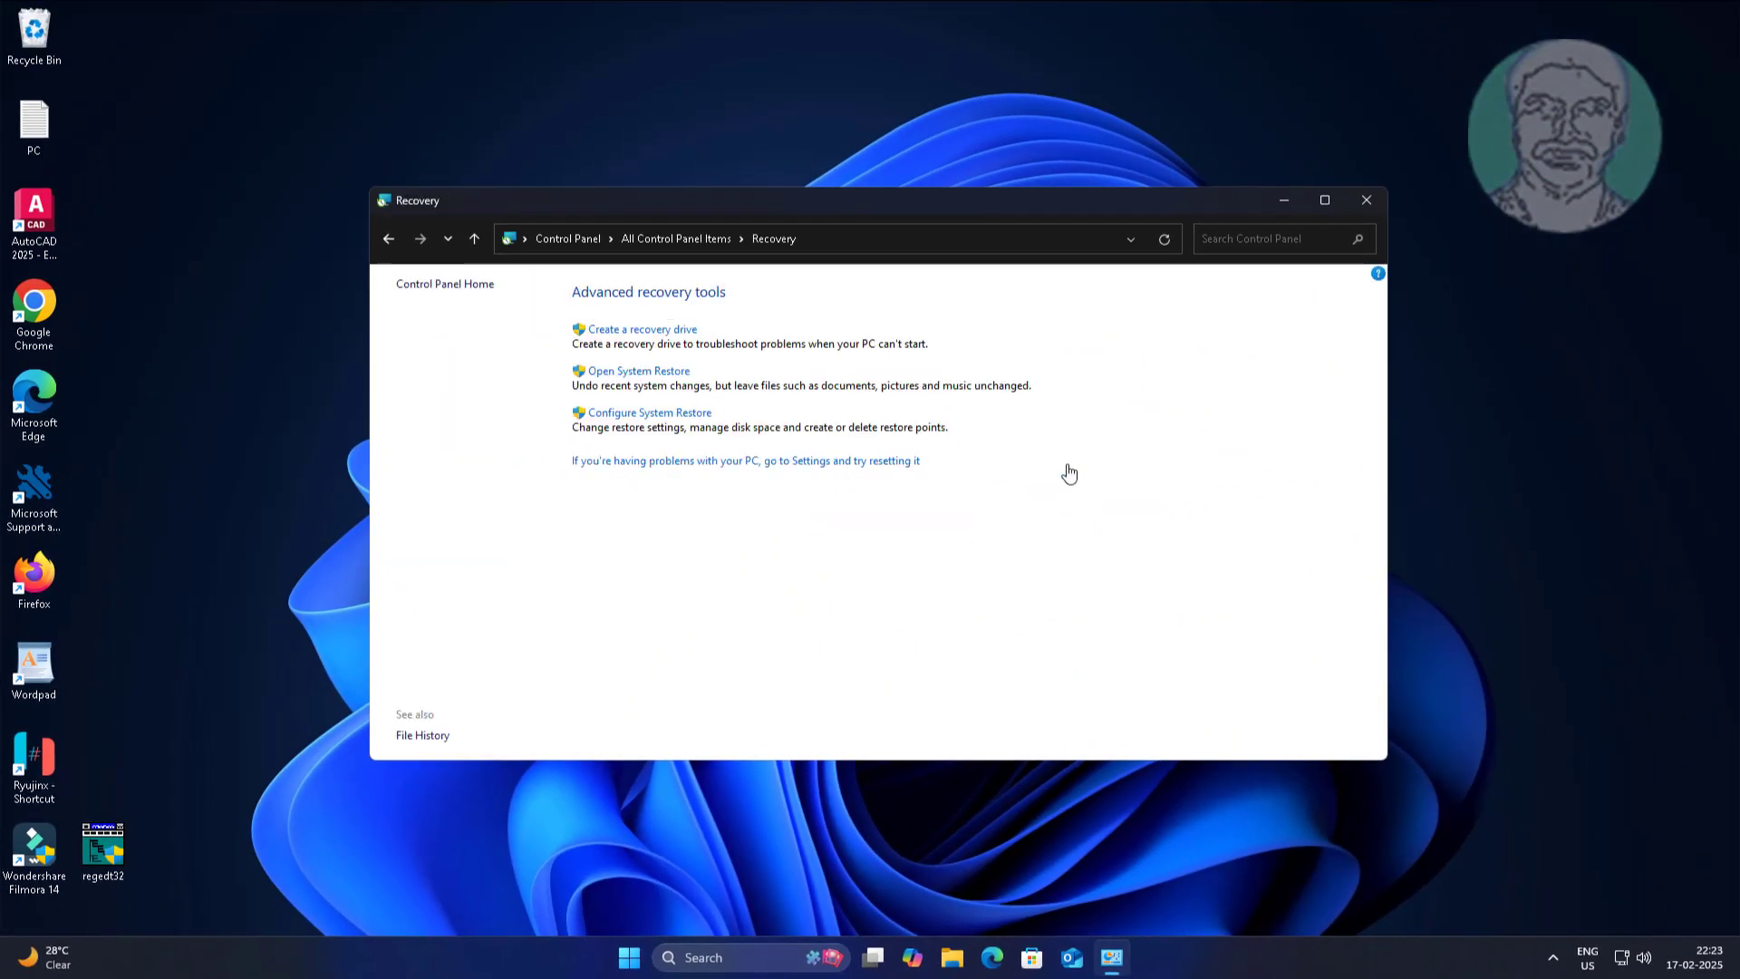
click(649, 379)
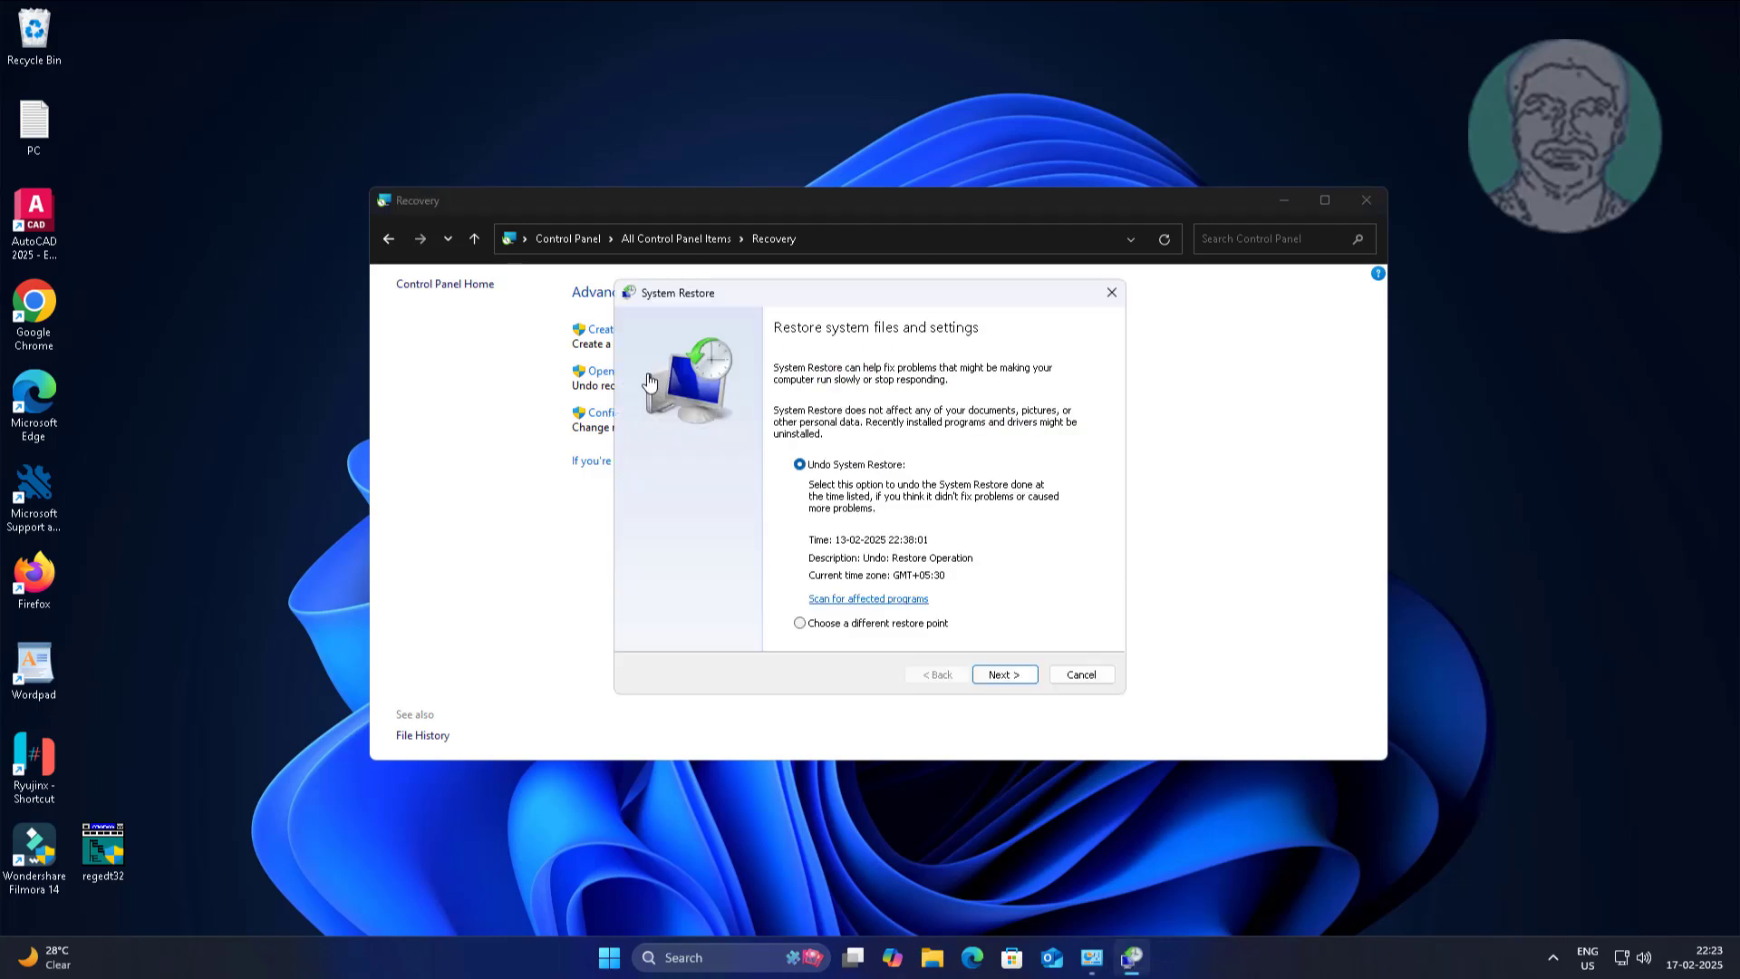
click(809, 633)
click(999, 674)
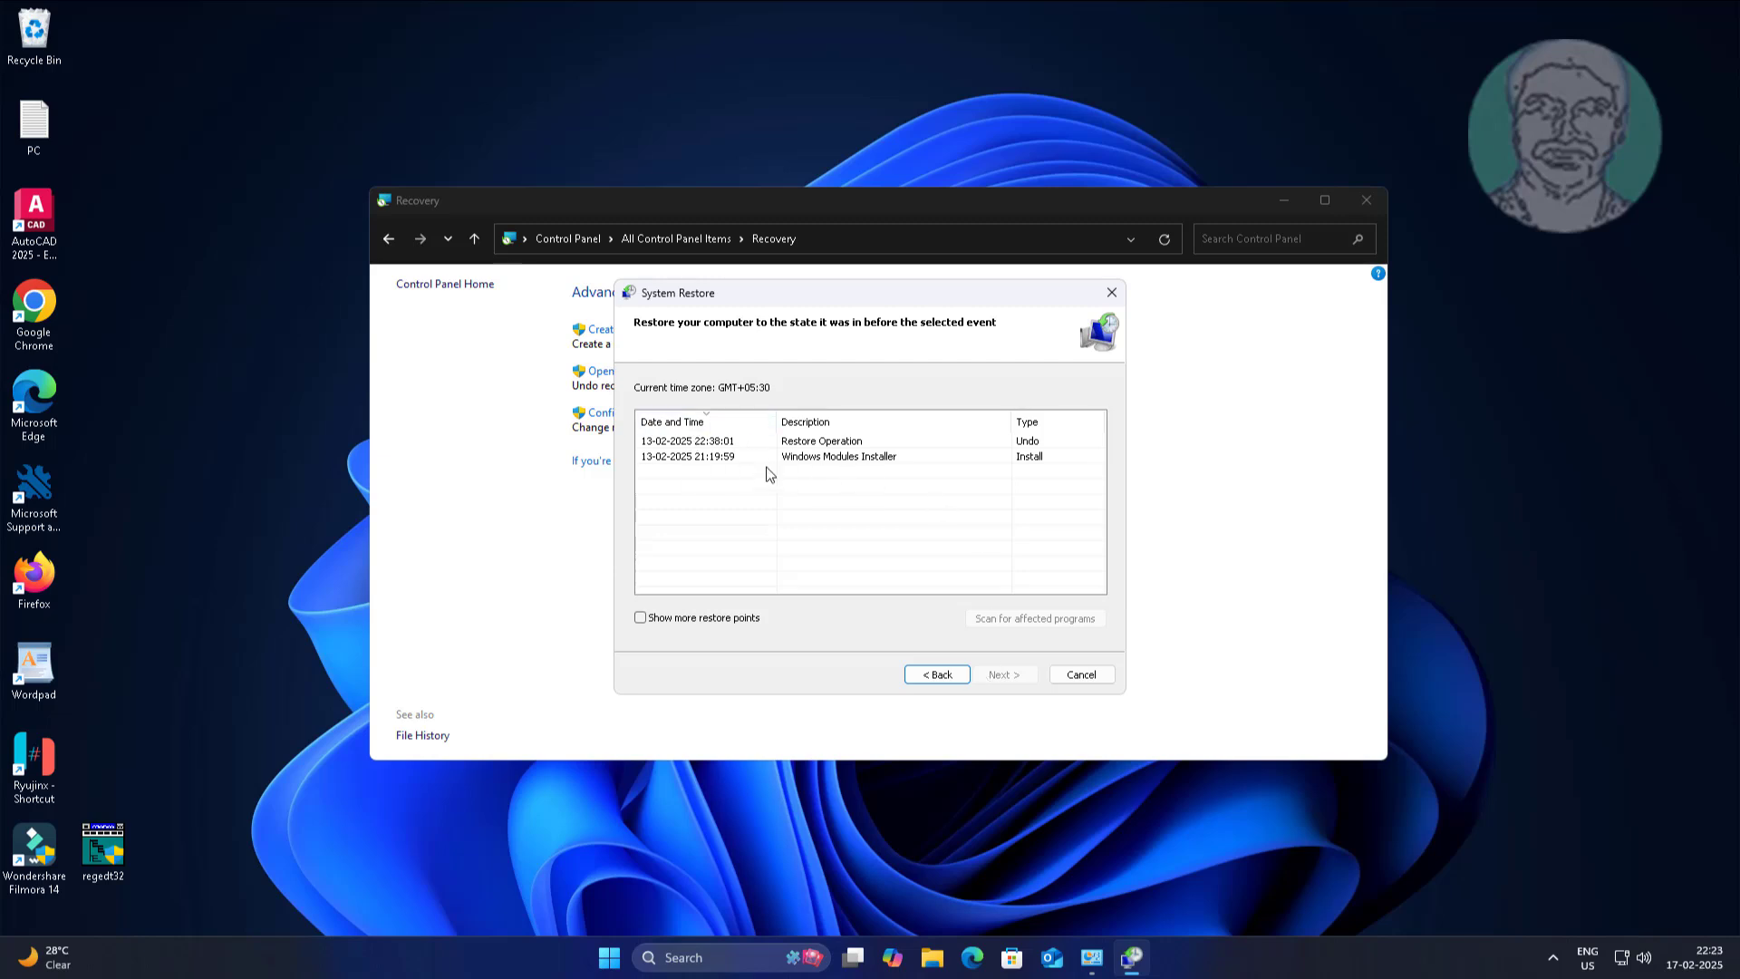
click(723, 447)
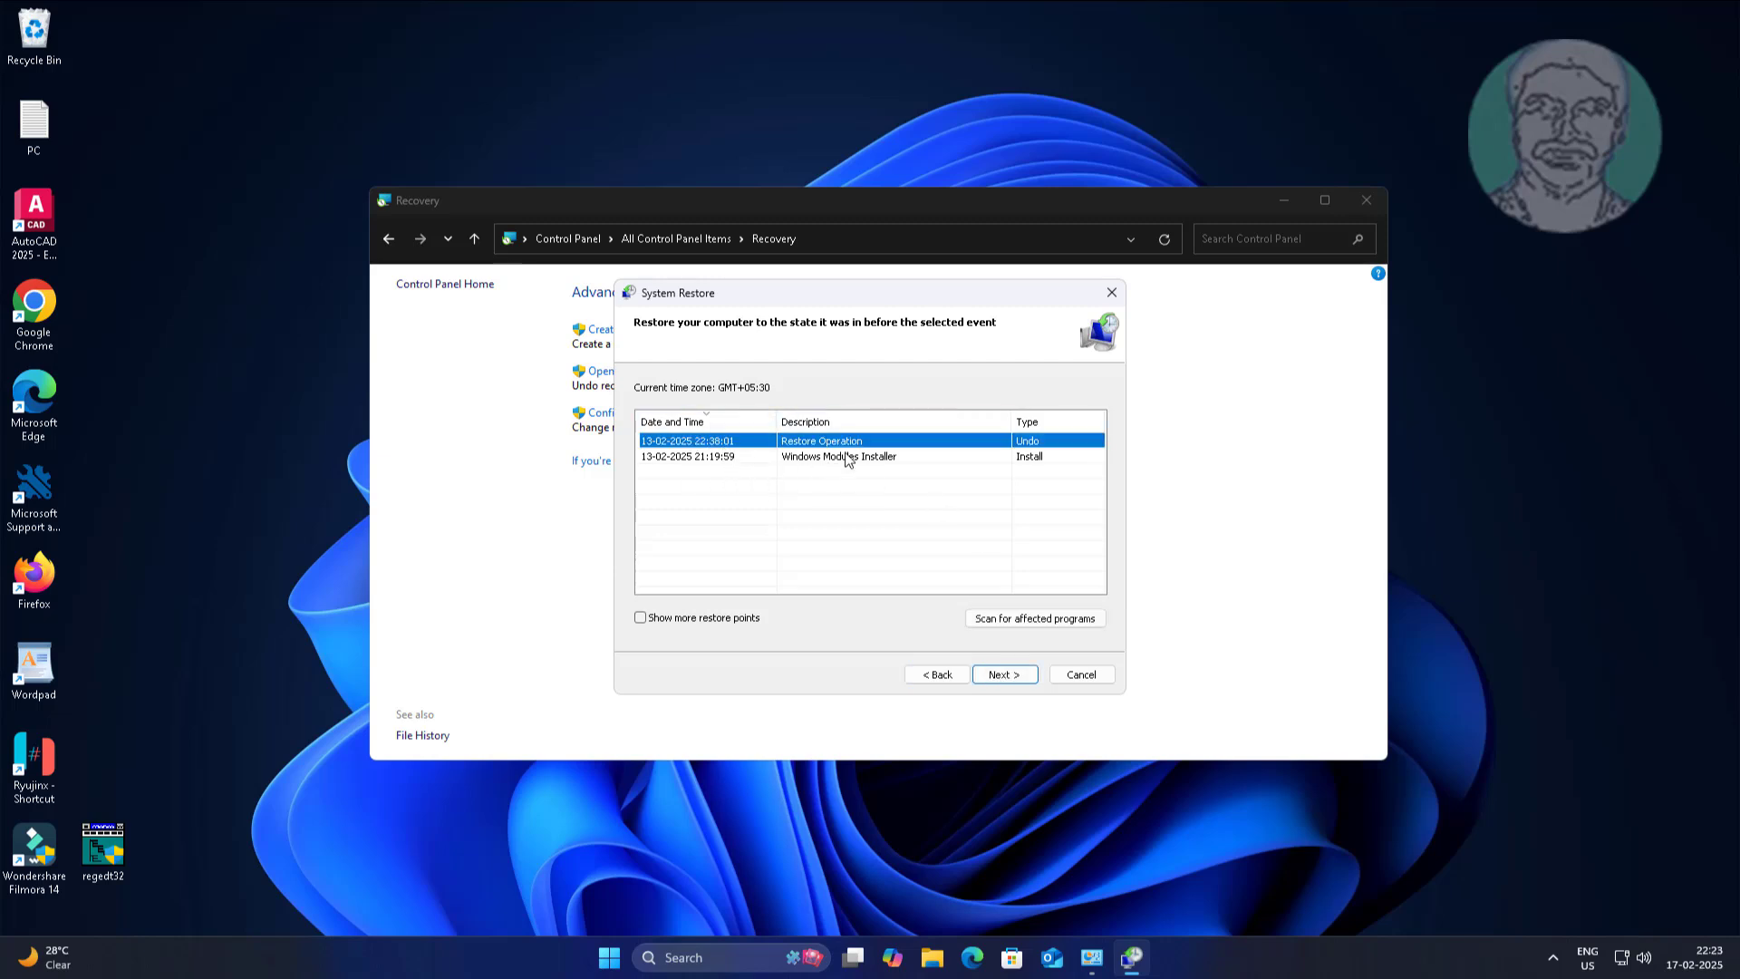
click(709, 461)
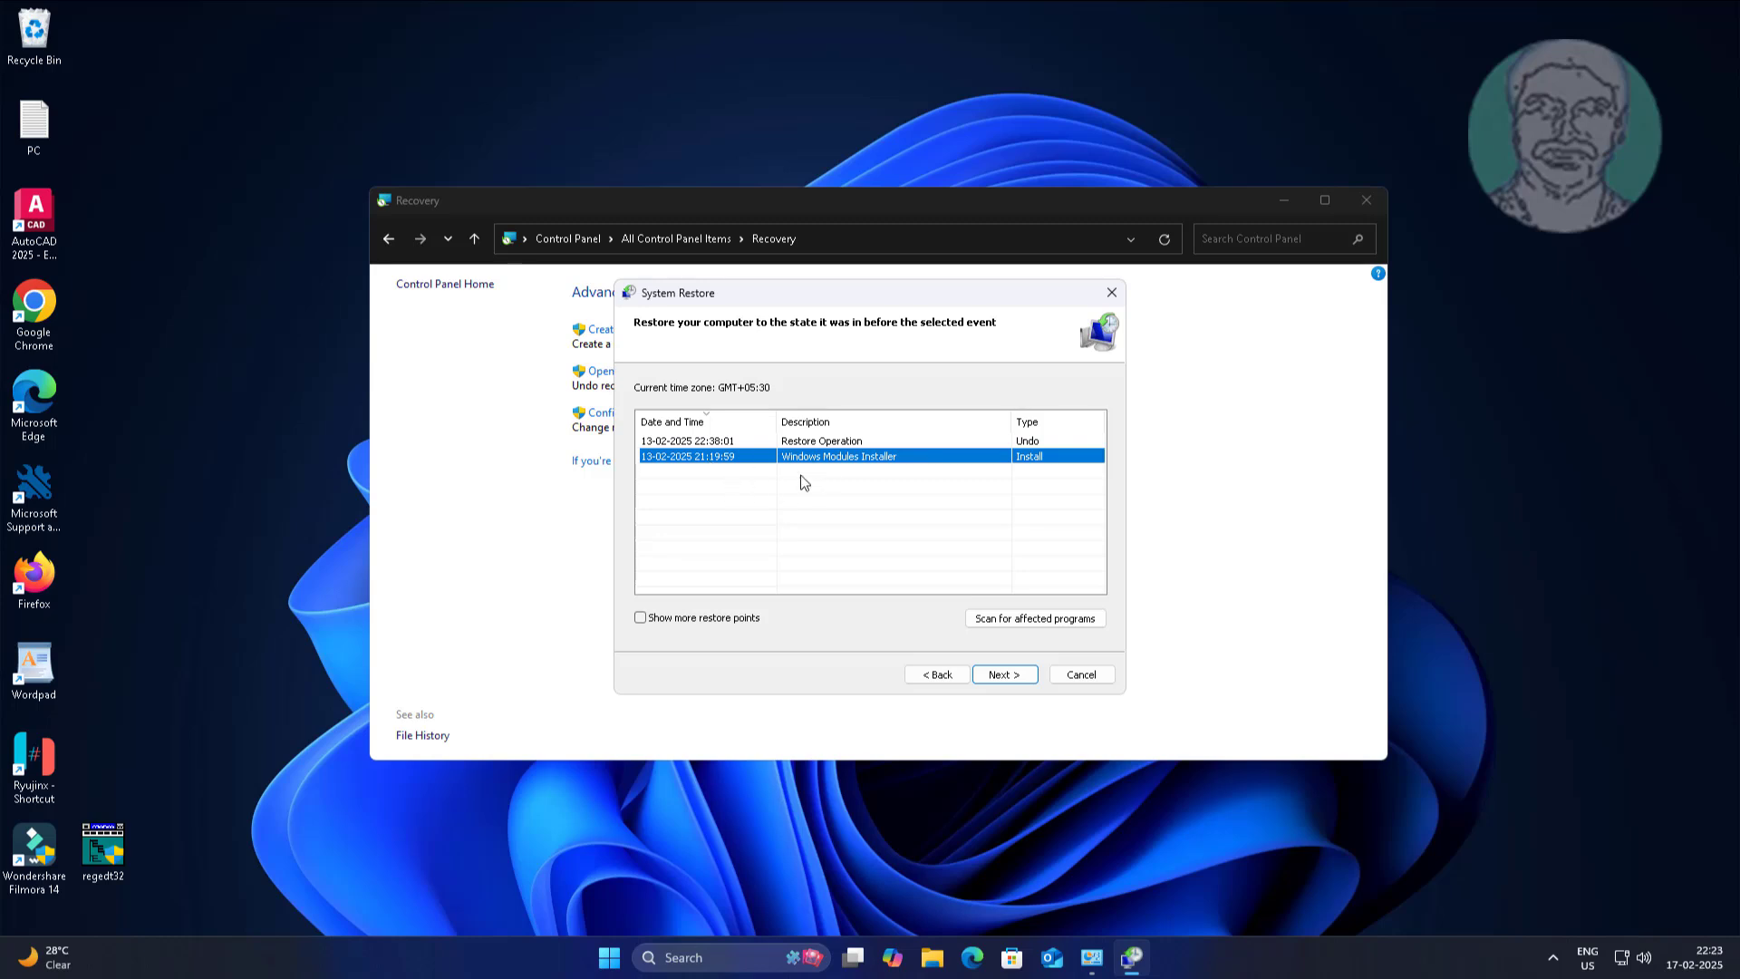
- Proceed with the selected restore point, finish the System Restore wizard and confirm starting the restore
click(1002, 675)
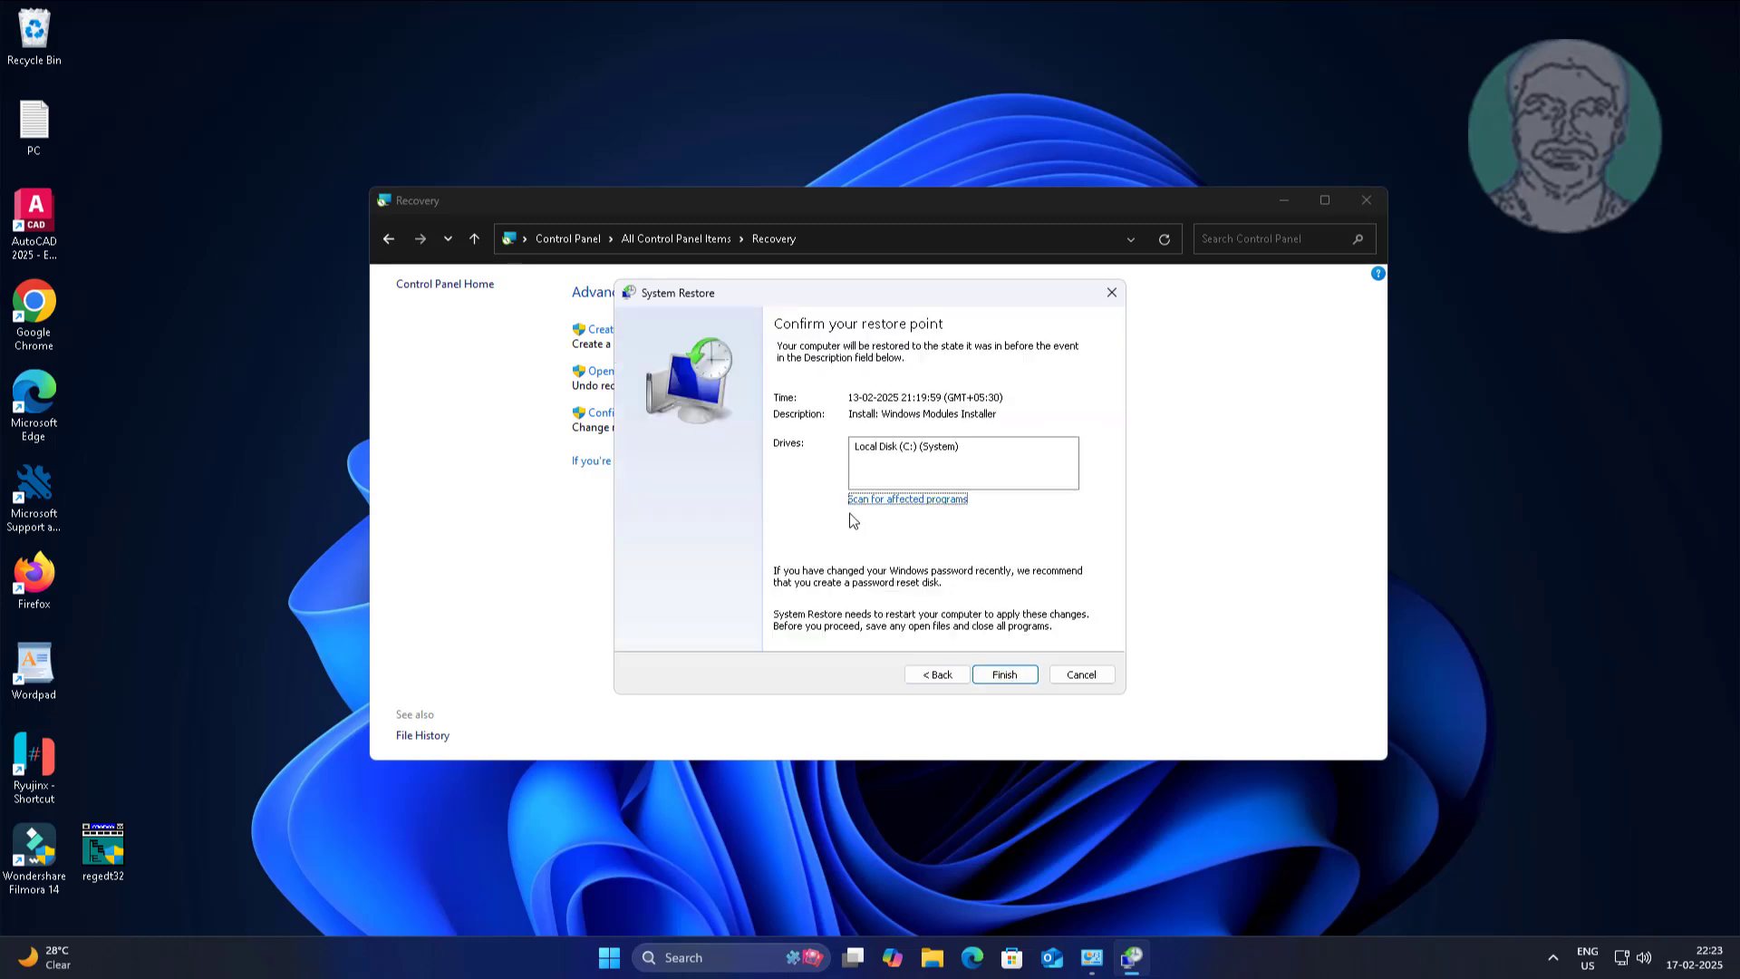
click(1004, 675)
click(995, 520)
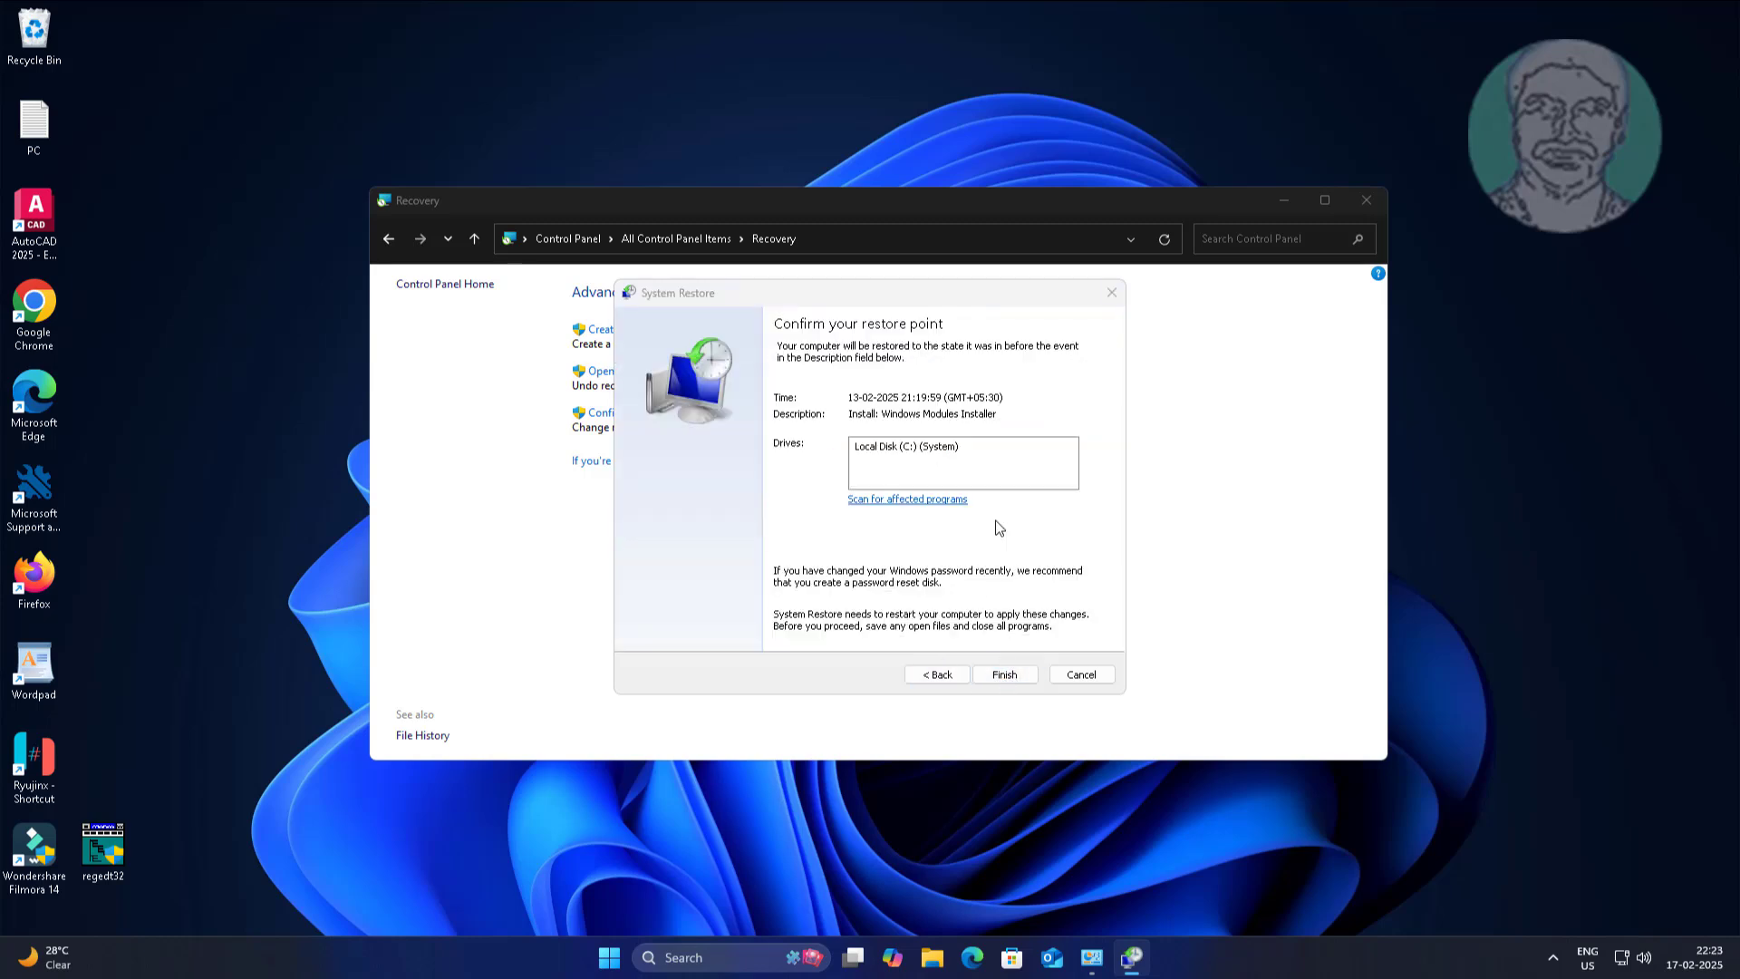